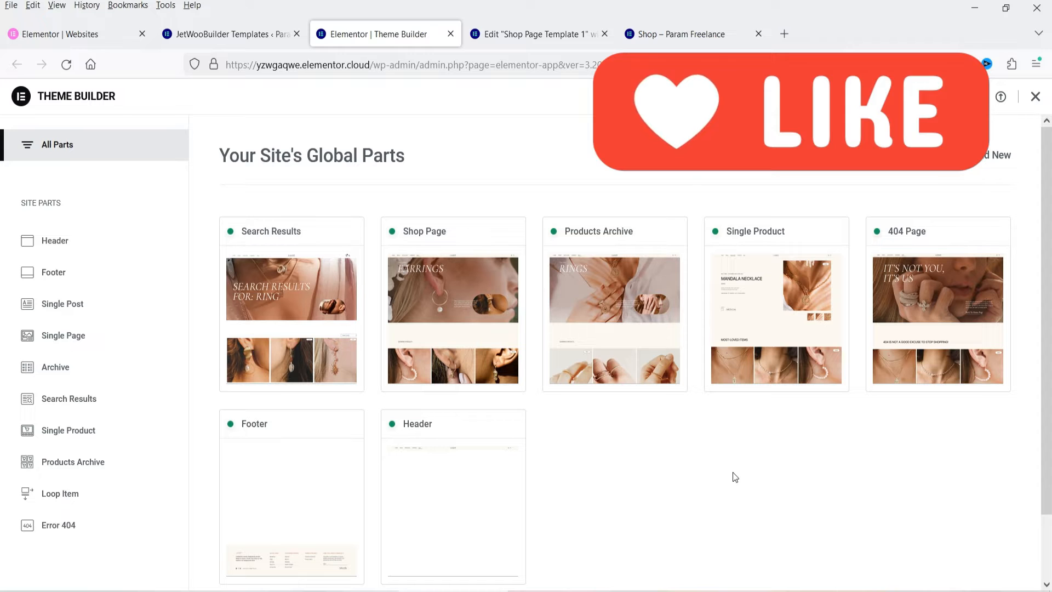
click(210, 35)
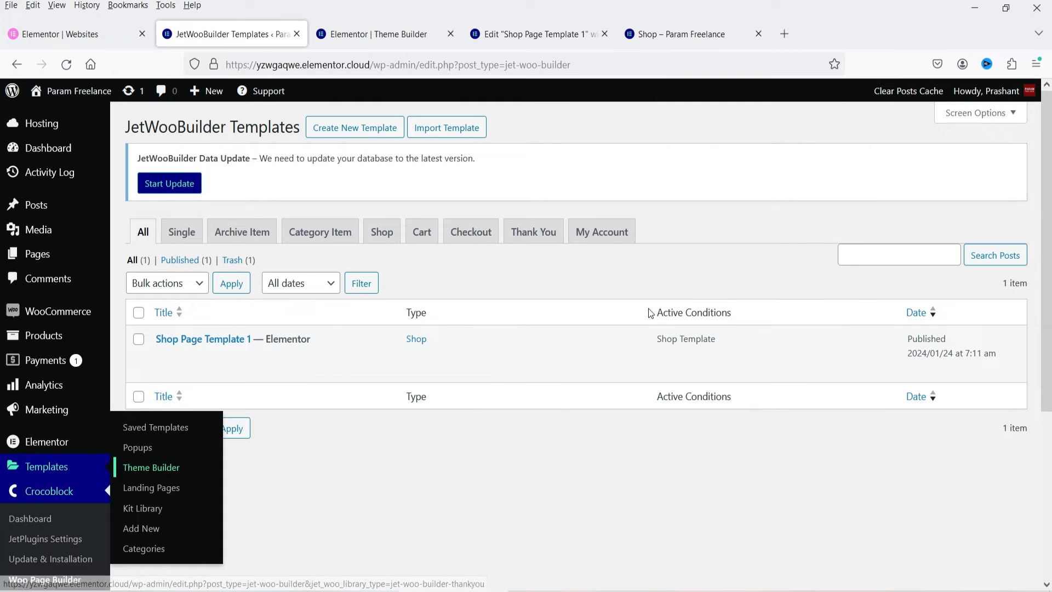
click(377, 23)
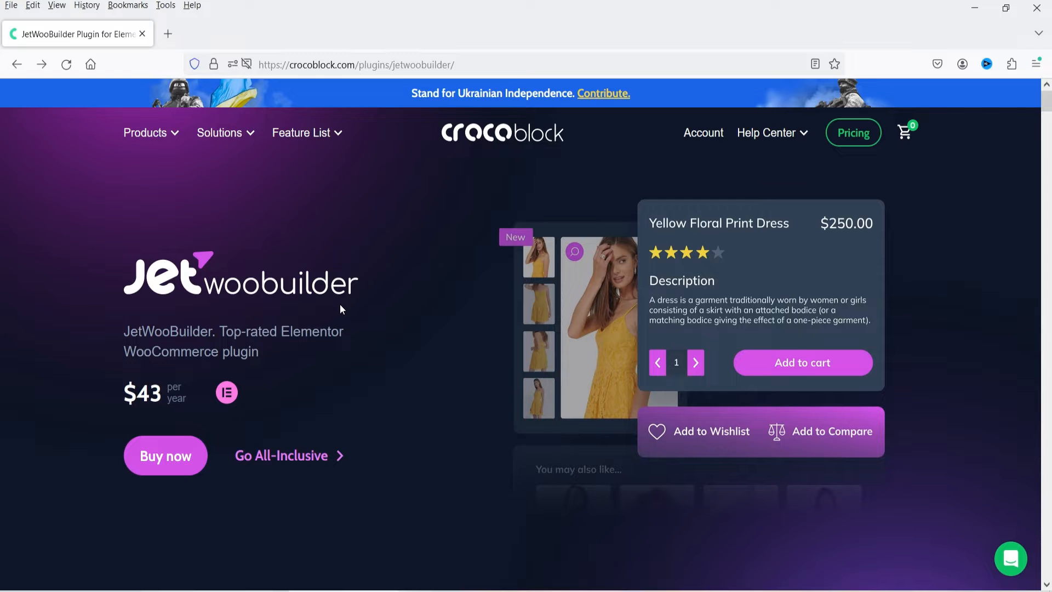
Step: Review the JetWooBuilder plugin page's features for single product, shop, cart, checkout, thank you and account page templates
scroll(341, 305, down, 8)
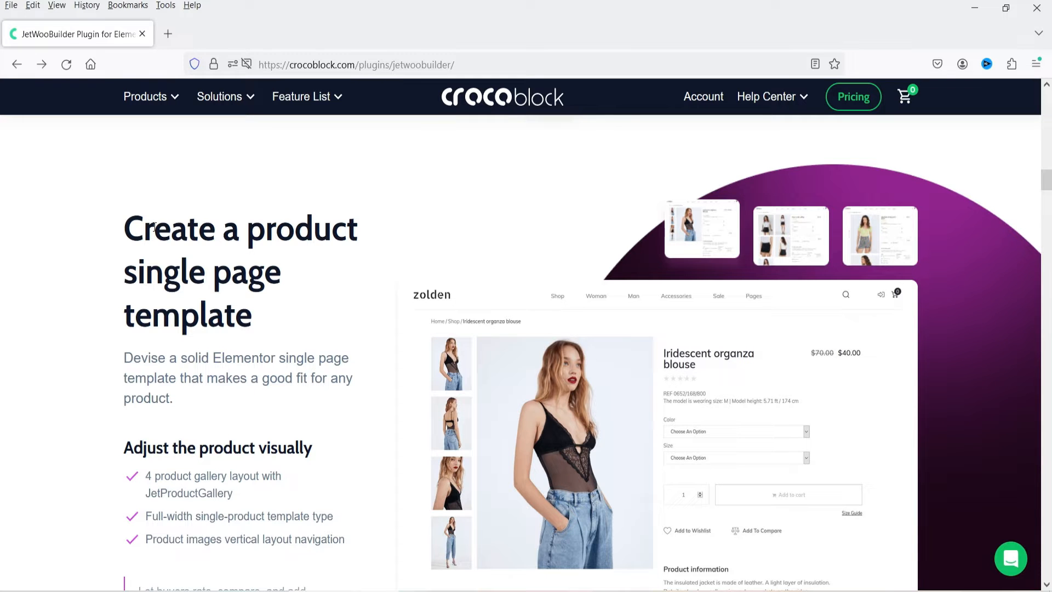
scroll(107, 291, down, 10)
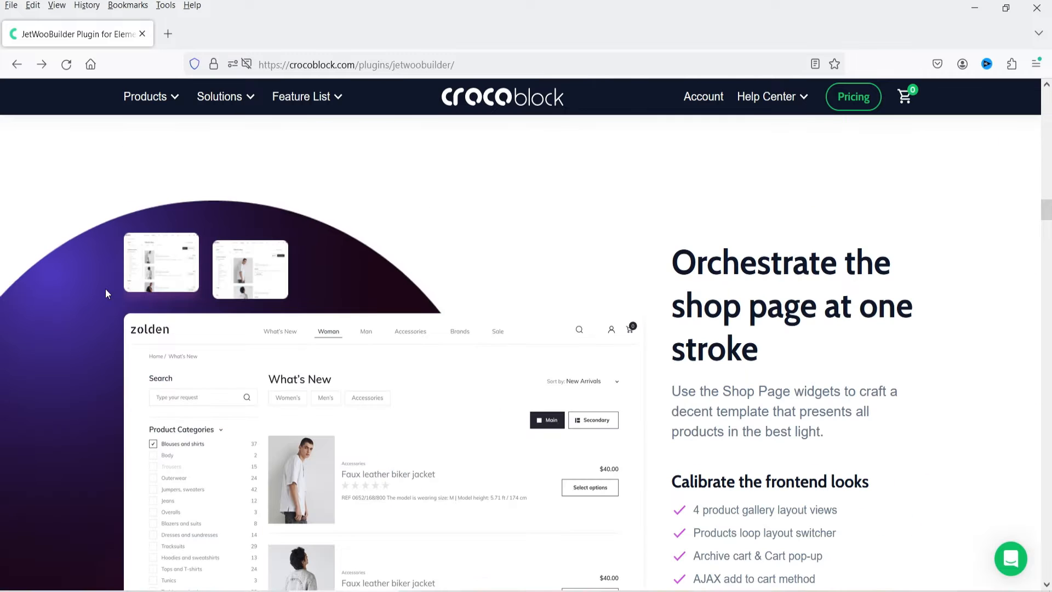
scroll(108, 294, down, 10)
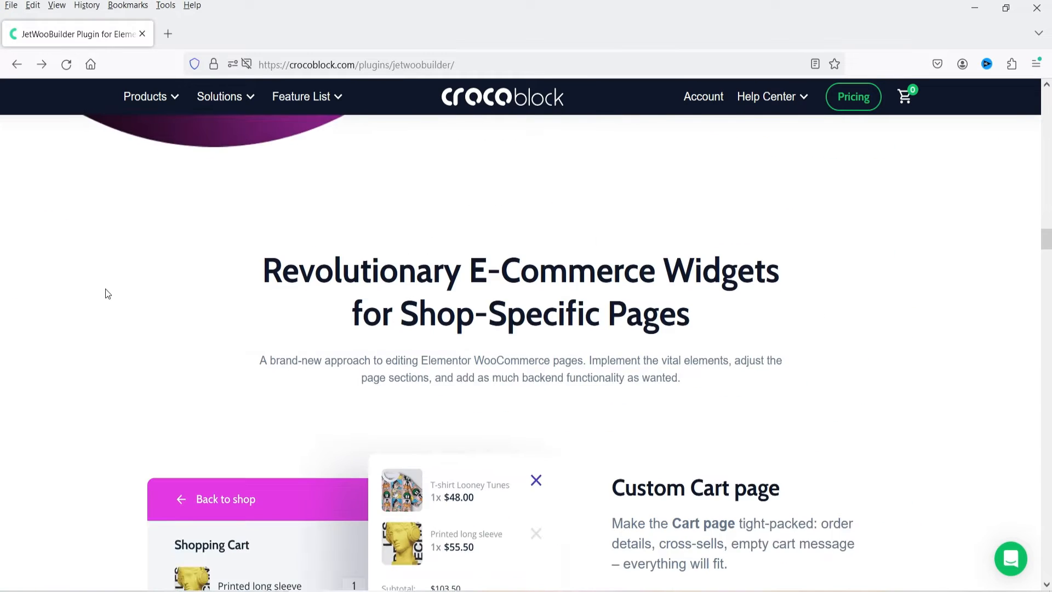
scroll(725, 335, down, 5)
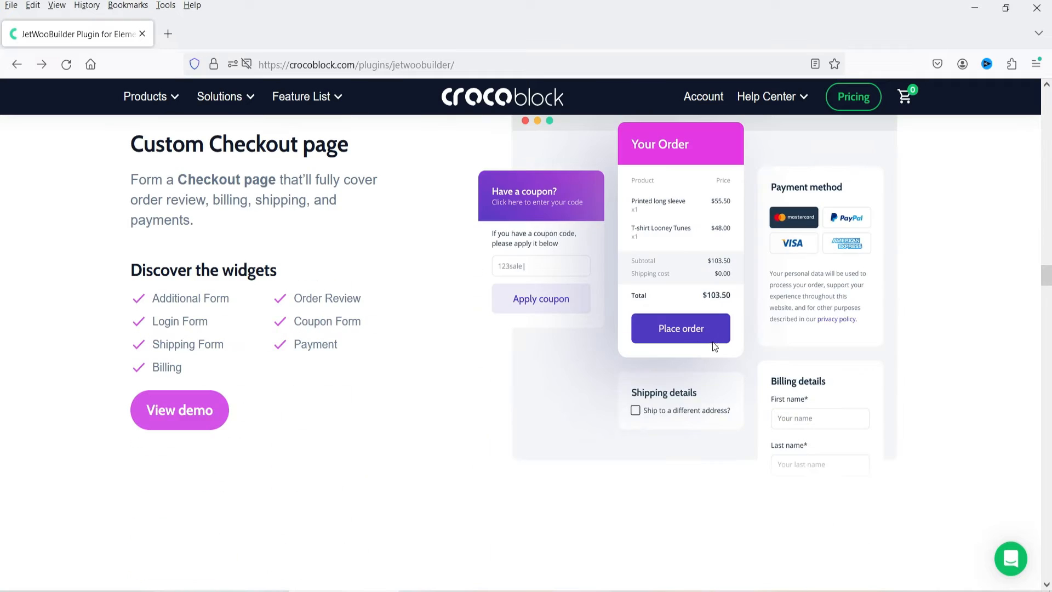
scroll(337, 275, down, 5)
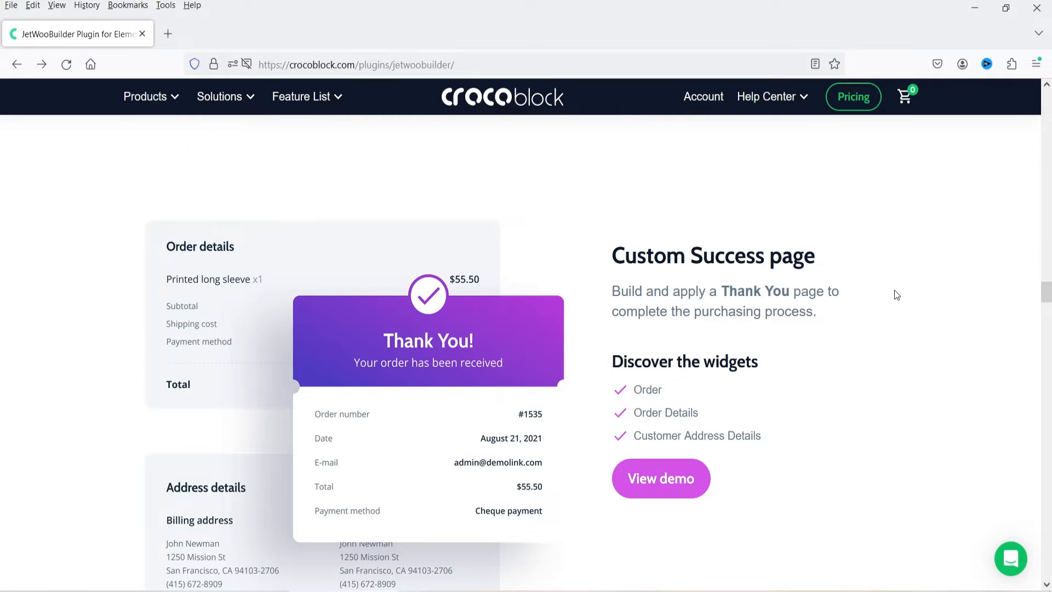
scroll(888, 293, down, 8)
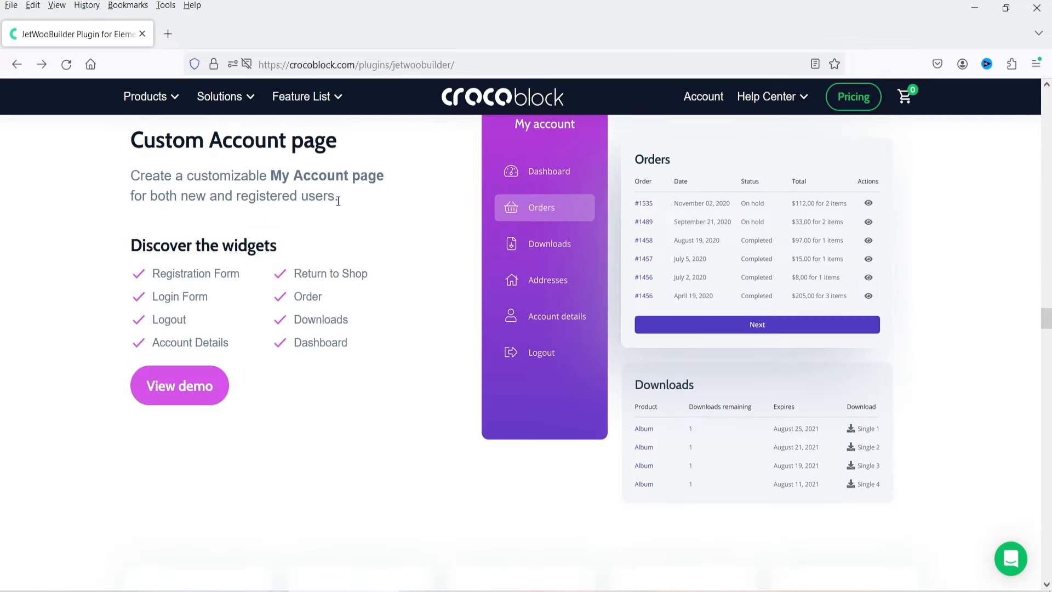
scroll(959, 274, down, 5)
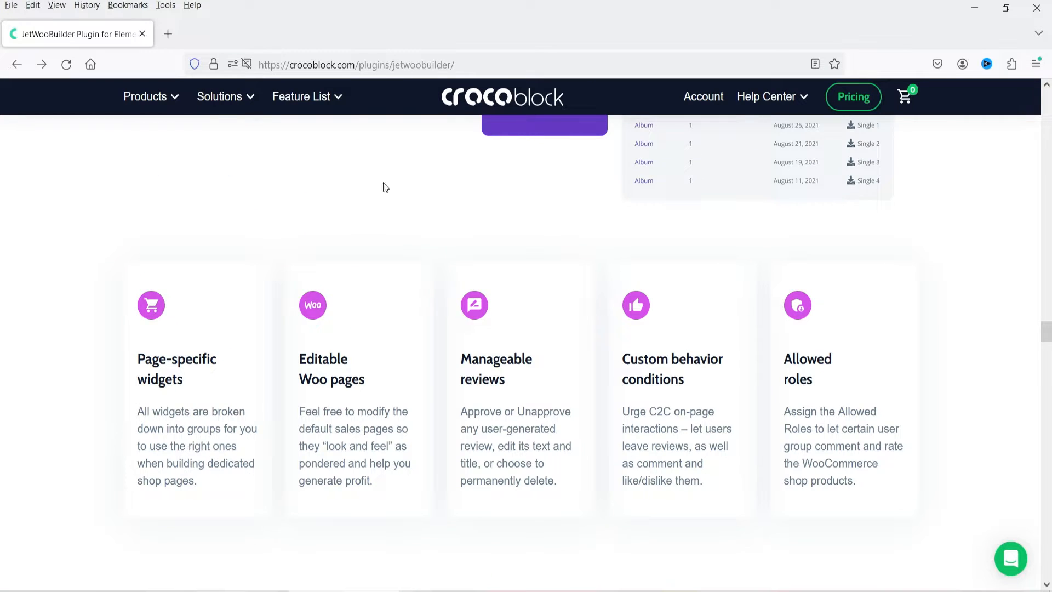
Step: Review the JetWooBuilder widget groups and compare its custom subscription with the All-Inclusive subscription
scroll(86, 332, down, 5)
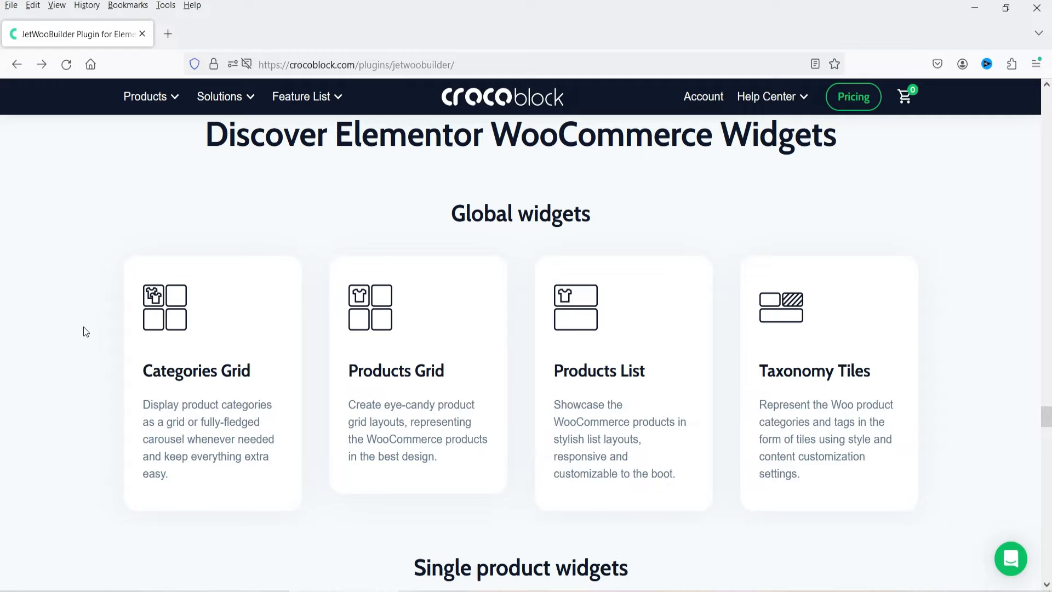
scroll(84, 331, down, 5)
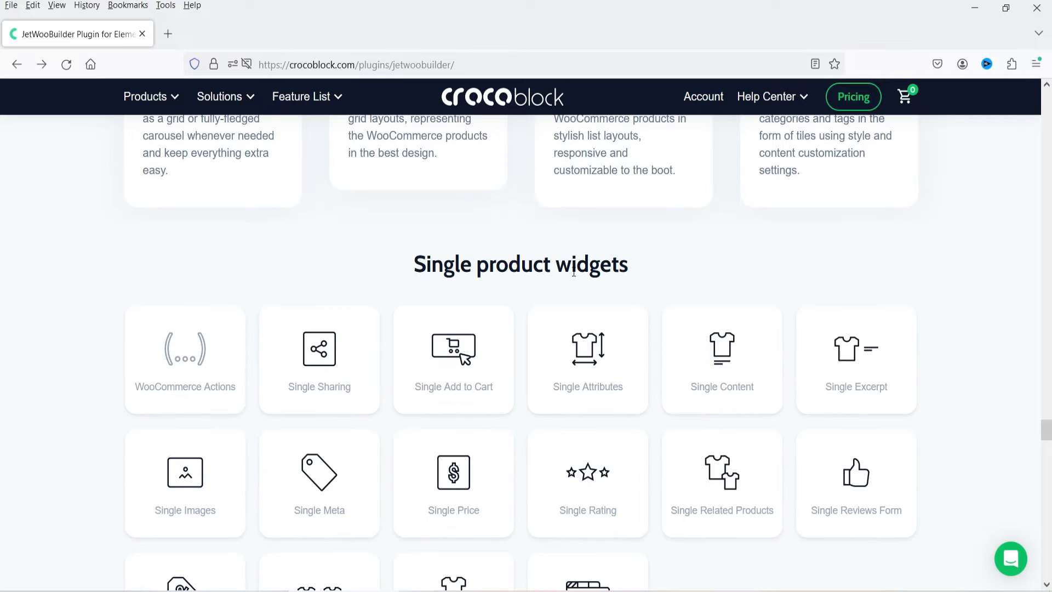
scroll(616, 260, down, 5)
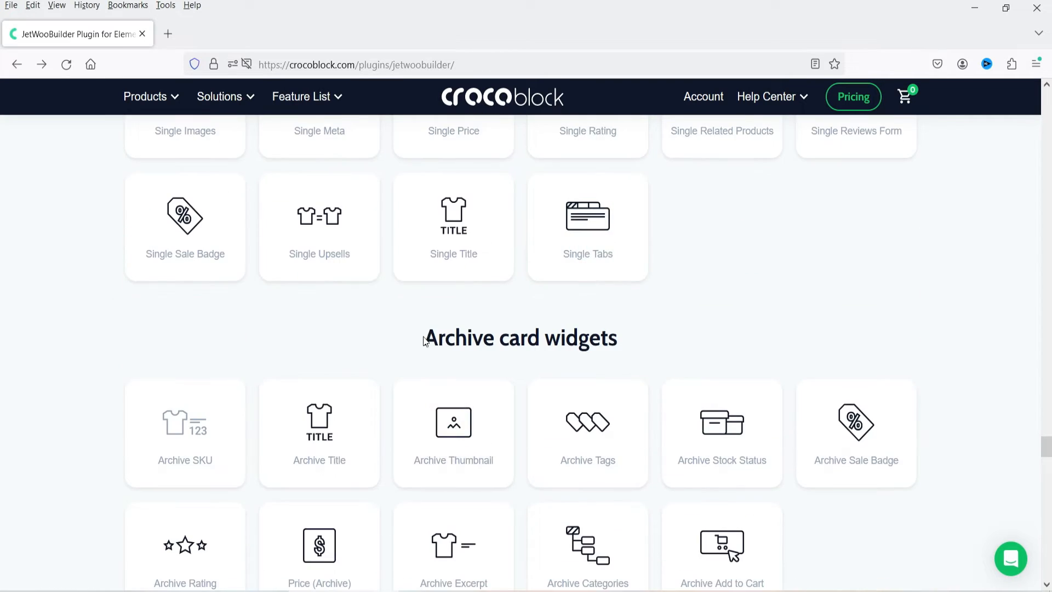
scroll(894, 260, down, 5)
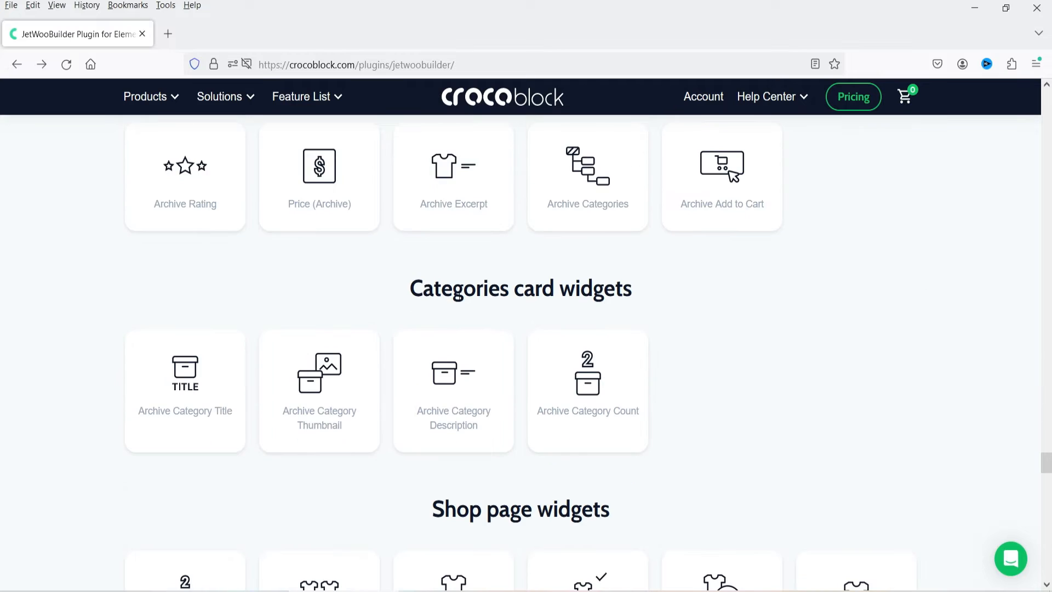
scroll(865, 292, down, 10)
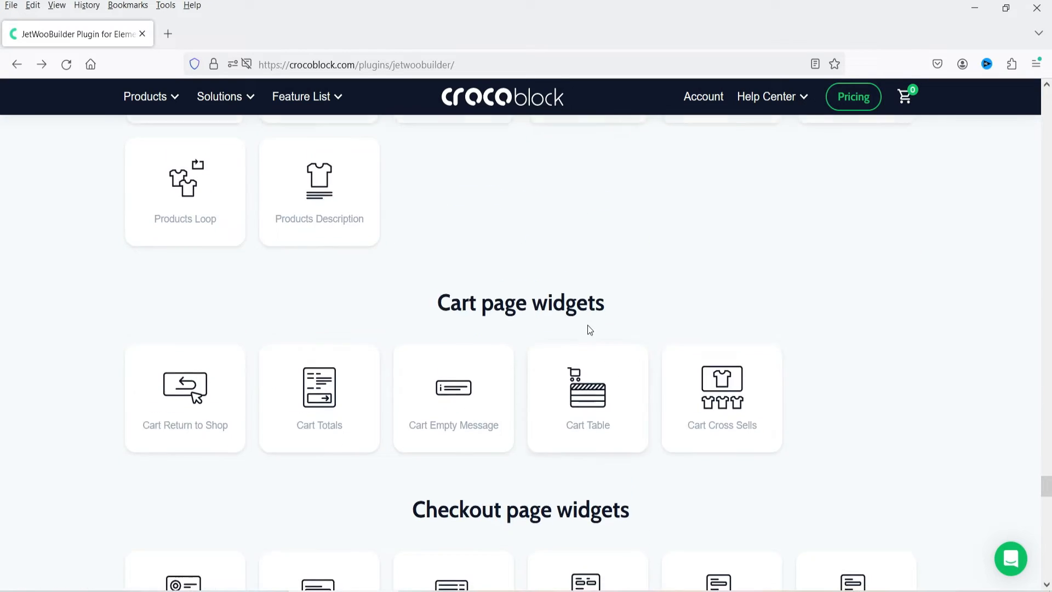
scroll(645, 336, down, 15)
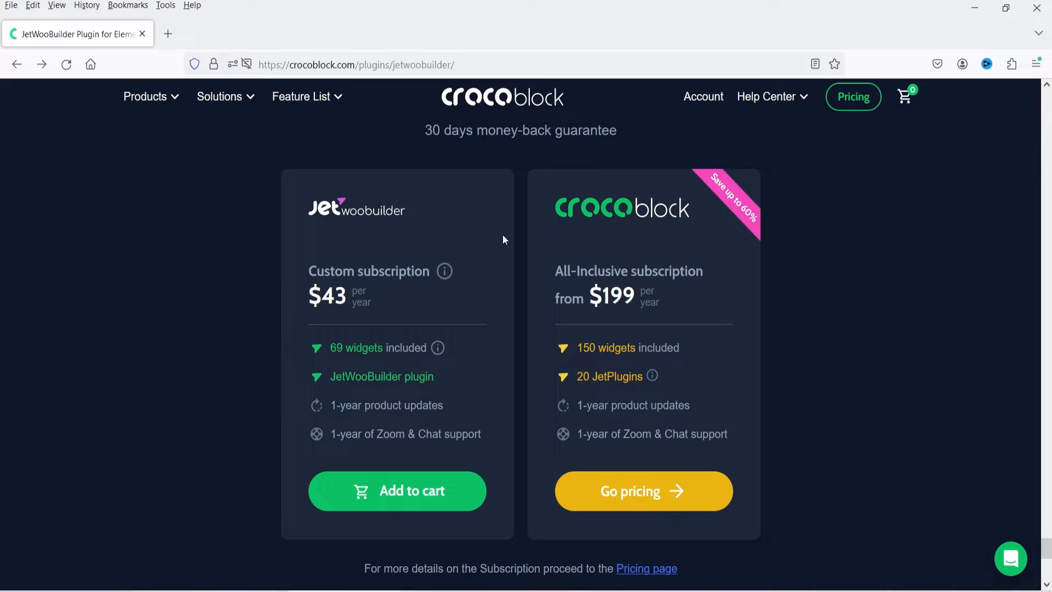
scroll(209, 329, down, 5)
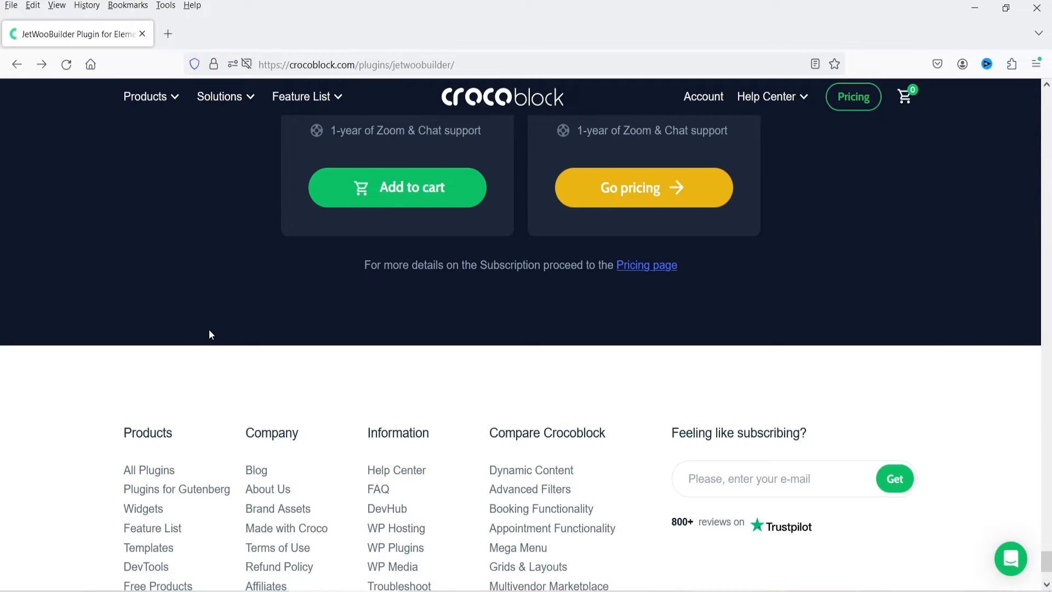
scroll(211, 332, up, 5)
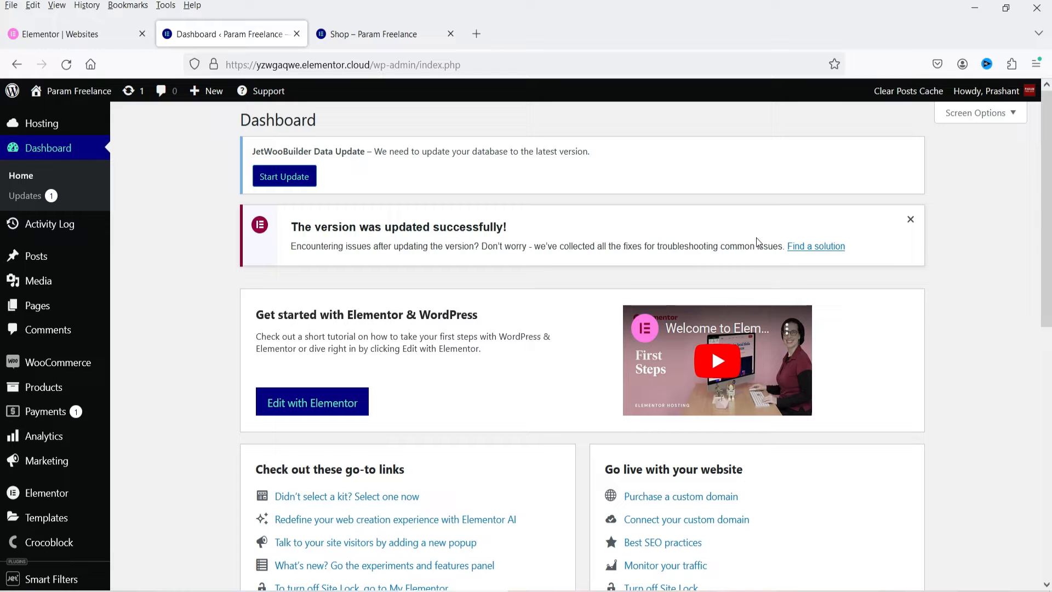
Step: Switch to the site's live Shop page and examine its banner and product grid
key(ctrl+Tab)
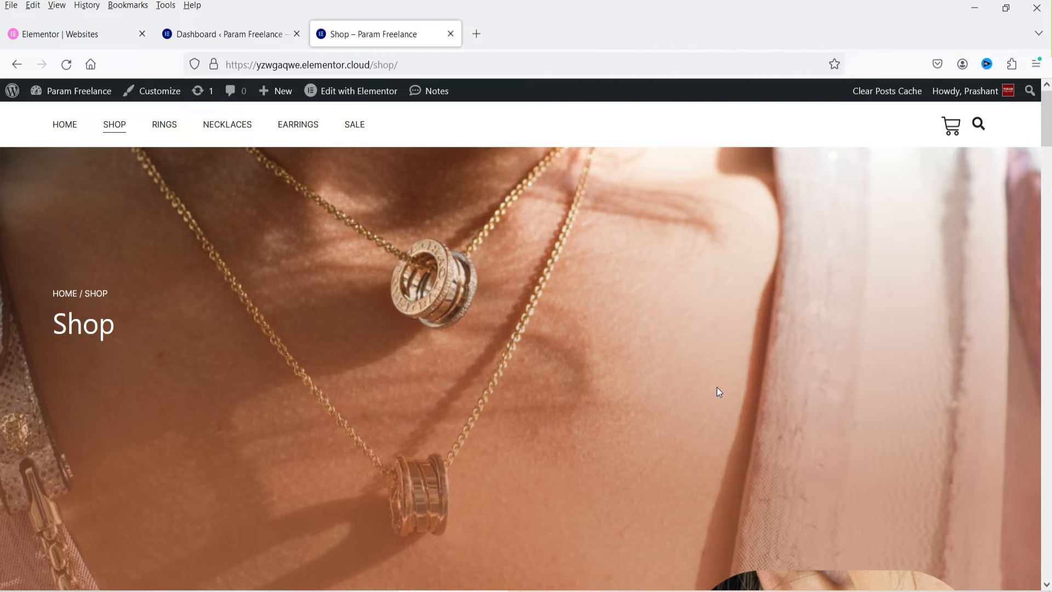
key(ctrl+Tab)
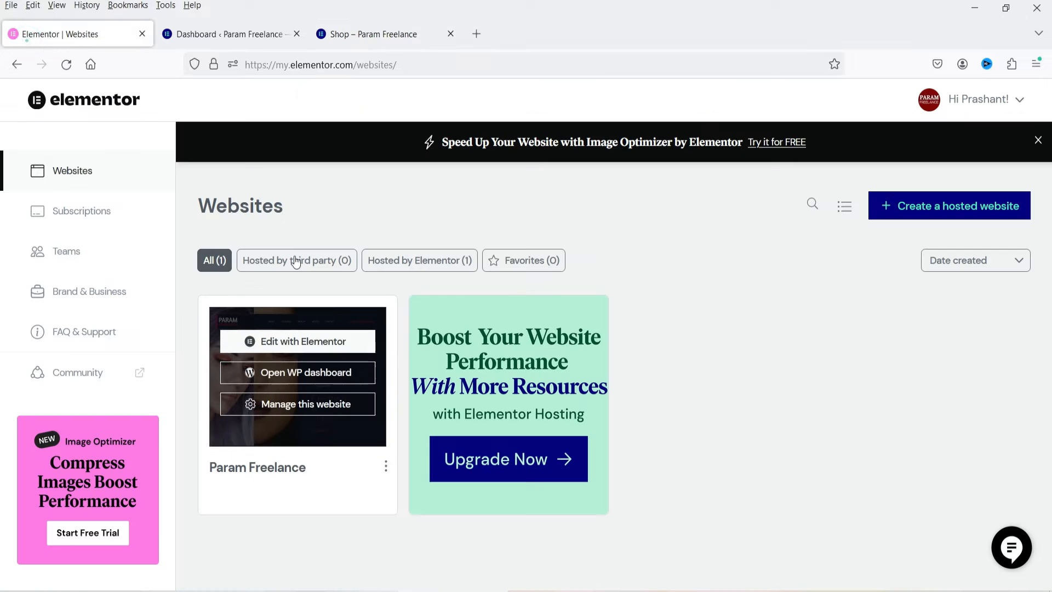
click(376, 34)
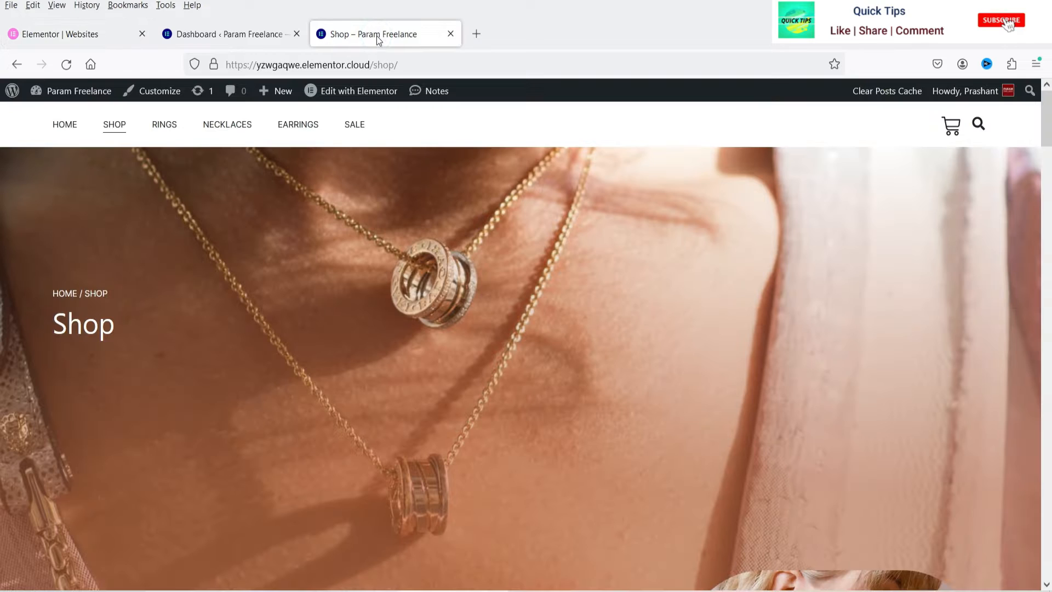
click(258, 34)
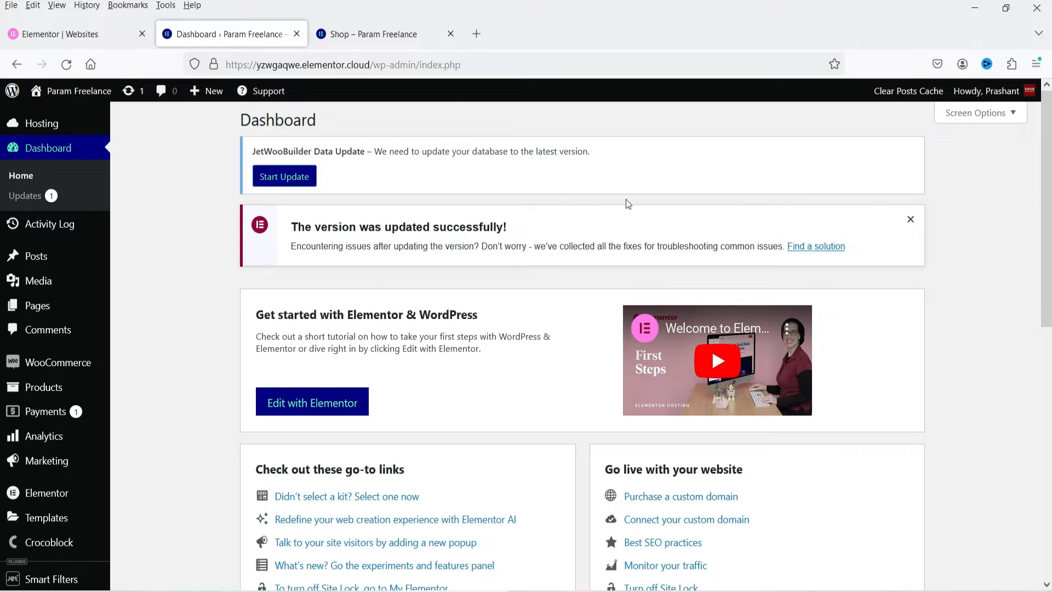
click(383, 33)
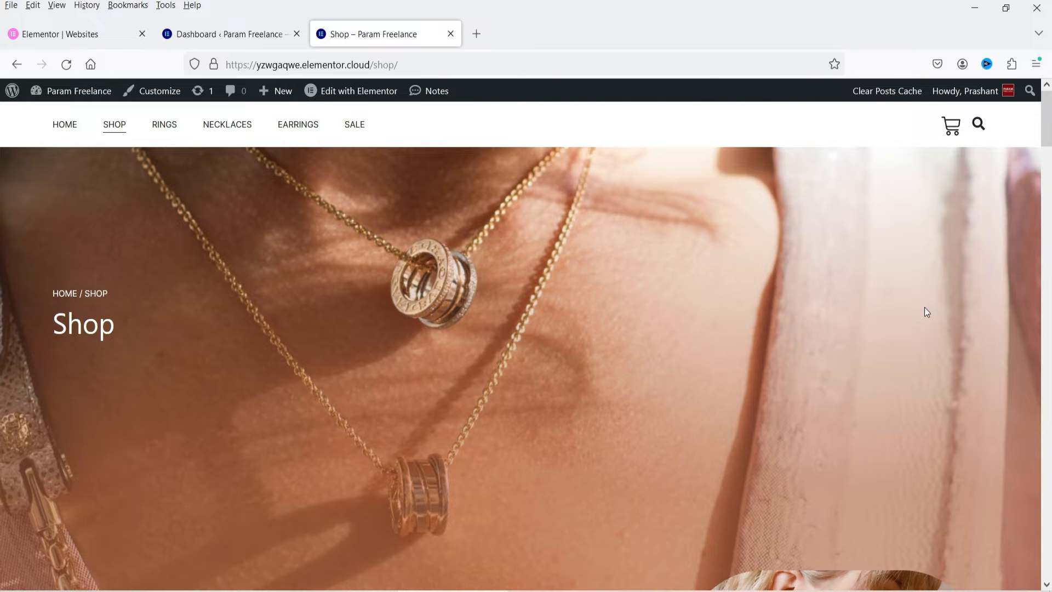
scroll(514, 278, down, 5)
scroll(538, 284, down, 15)
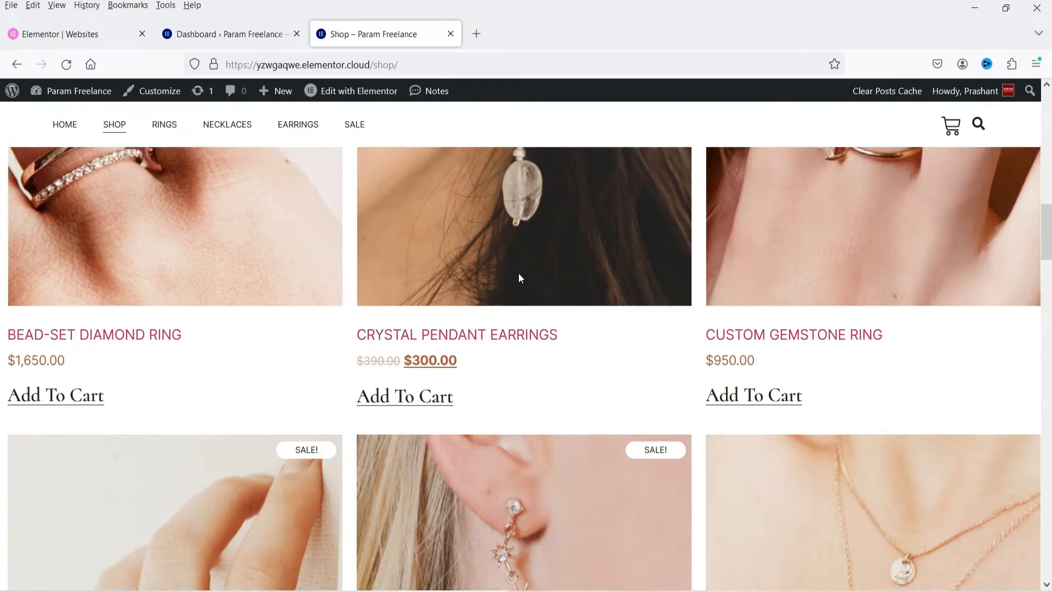
scroll(518, 287, down, 12)
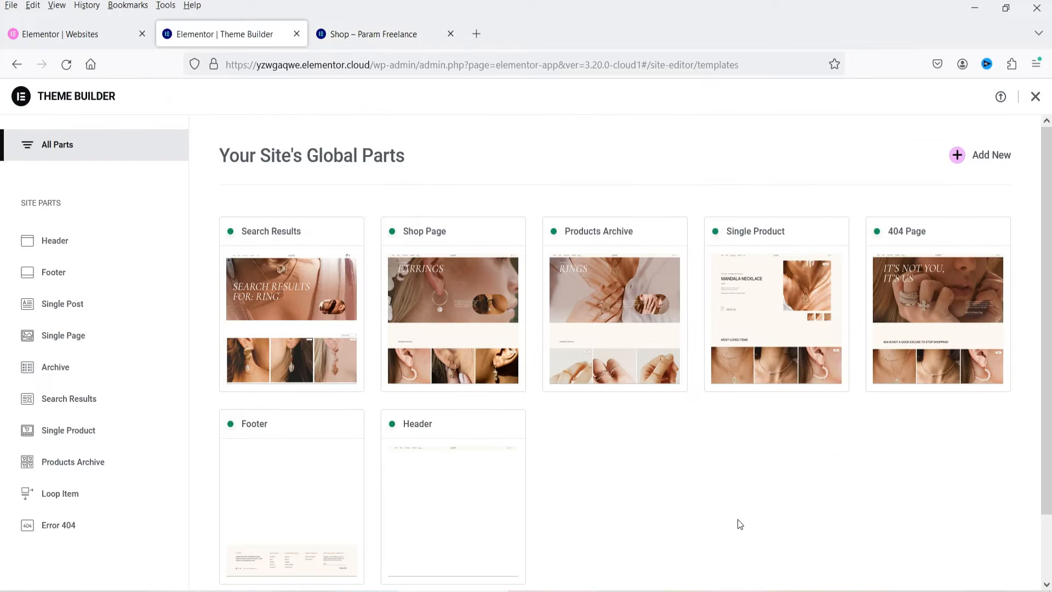
Step: Look through the Theme Builder's site parts from Header to the Products Archive templates, and close the Theme Builder
click(127, 241)
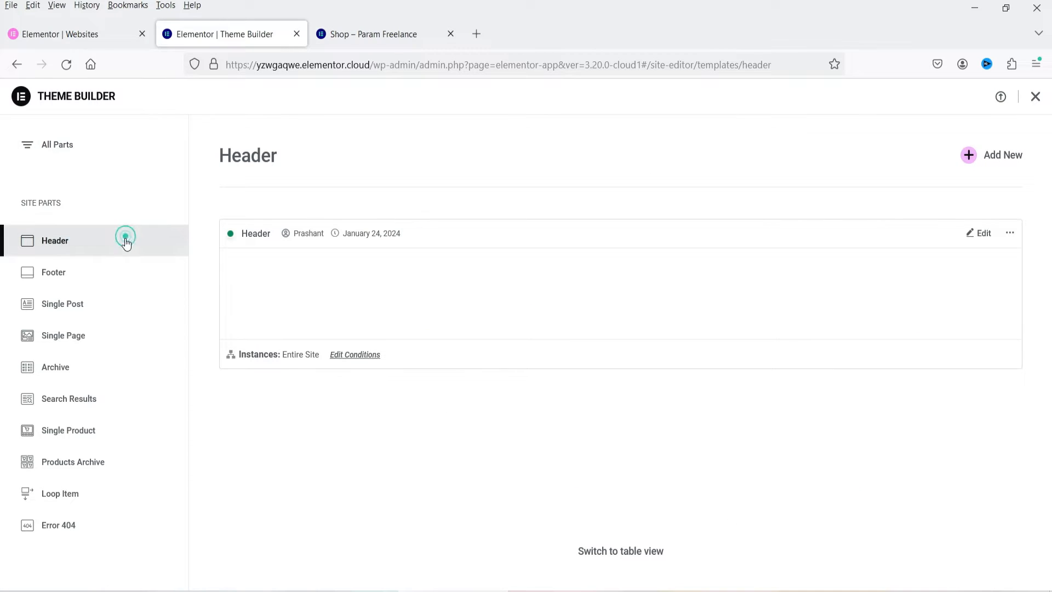
click(106, 282)
click(113, 339)
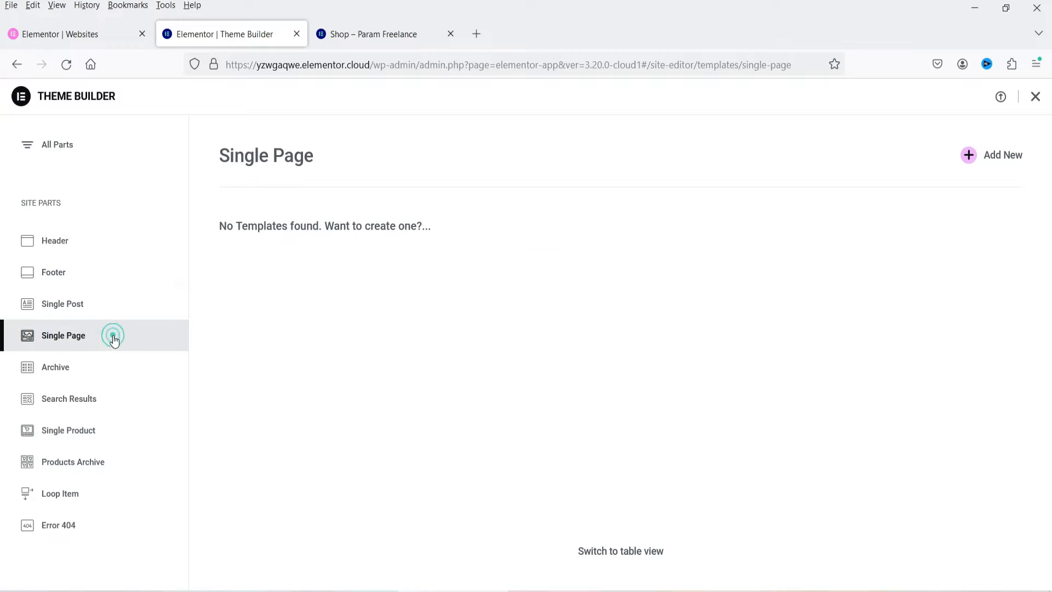
click(106, 403)
click(79, 371)
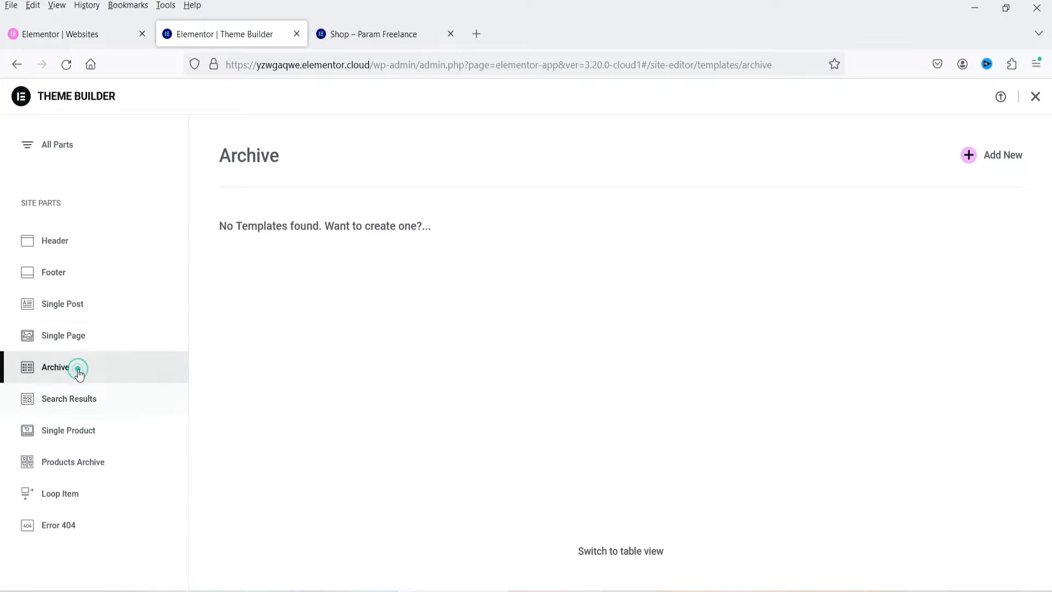
click(87, 432)
click(99, 465)
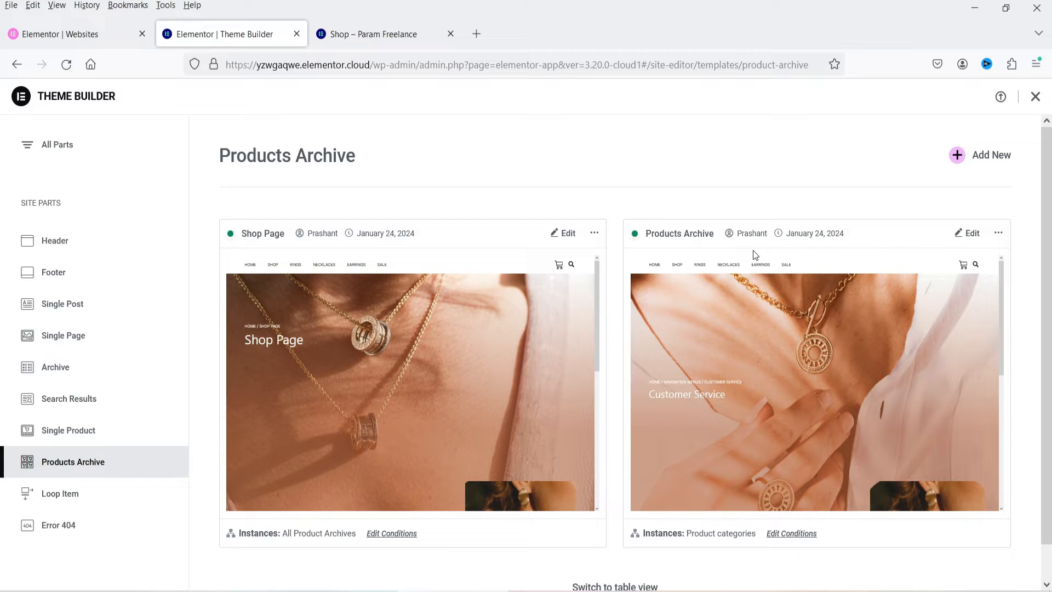
click(1035, 97)
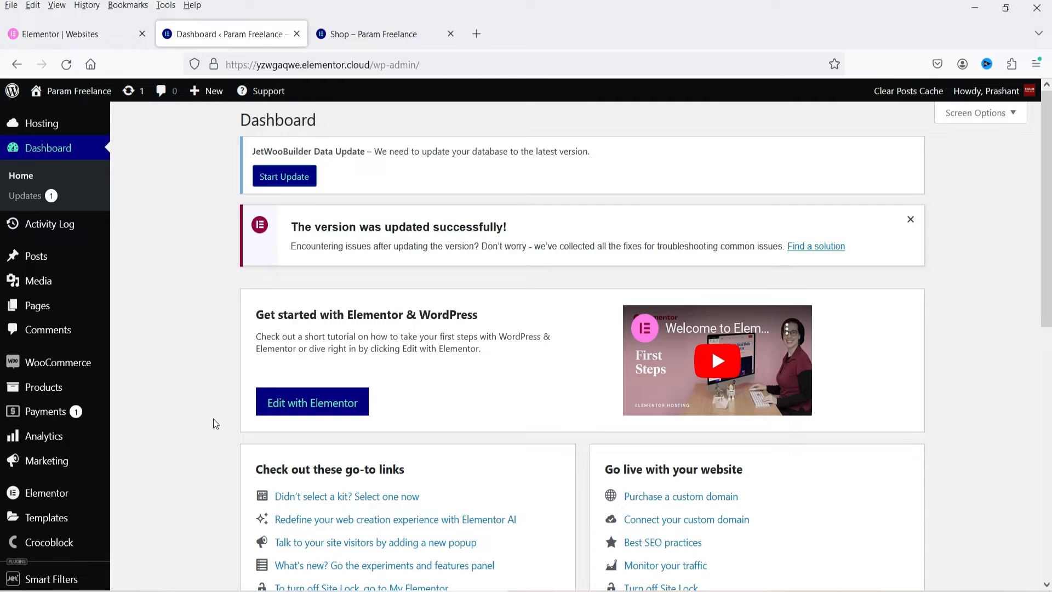
Step: Open the installed plugins list in a new tab and examine the Elementor, JetSmartFilters, JetWooBuilder and WooCommerce entries
scroll(208, 416, down, 3)
mouse_move(82, 401)
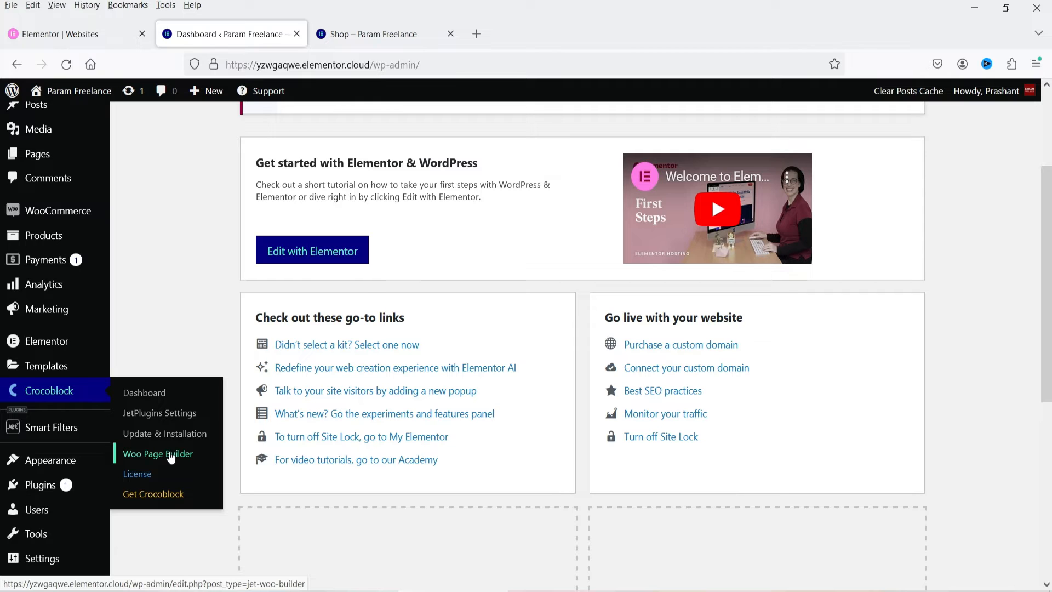
mouse_move(46, 493)
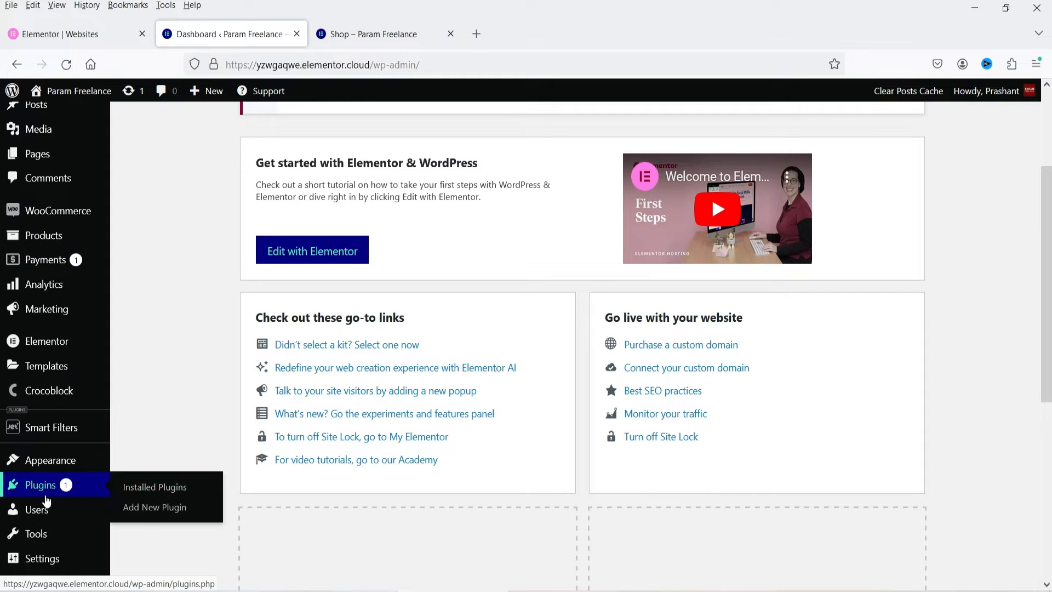
right_click(157, 486)
click(220, 232)
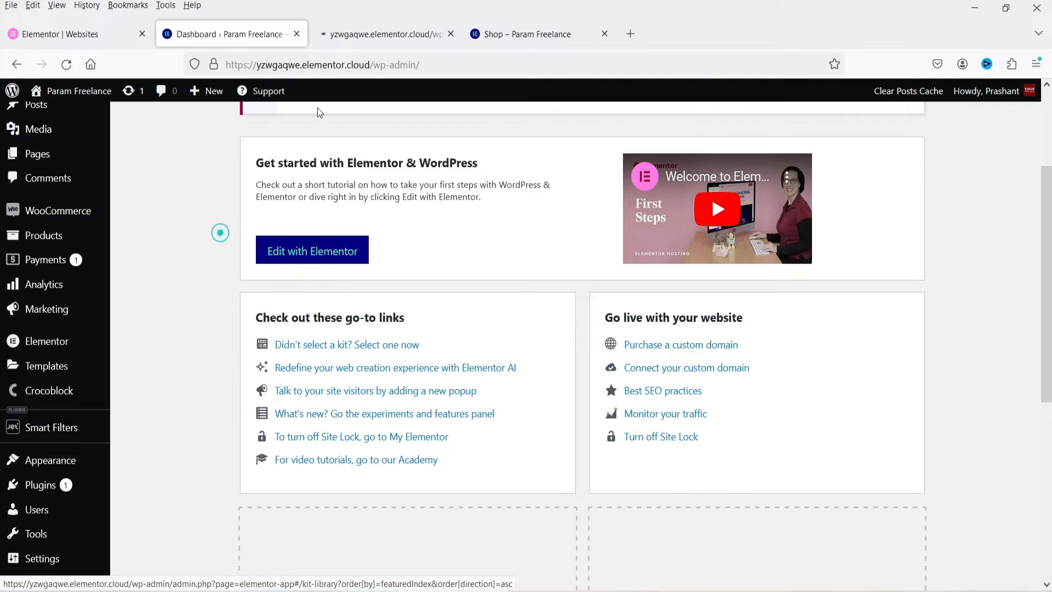
click(364, 34)
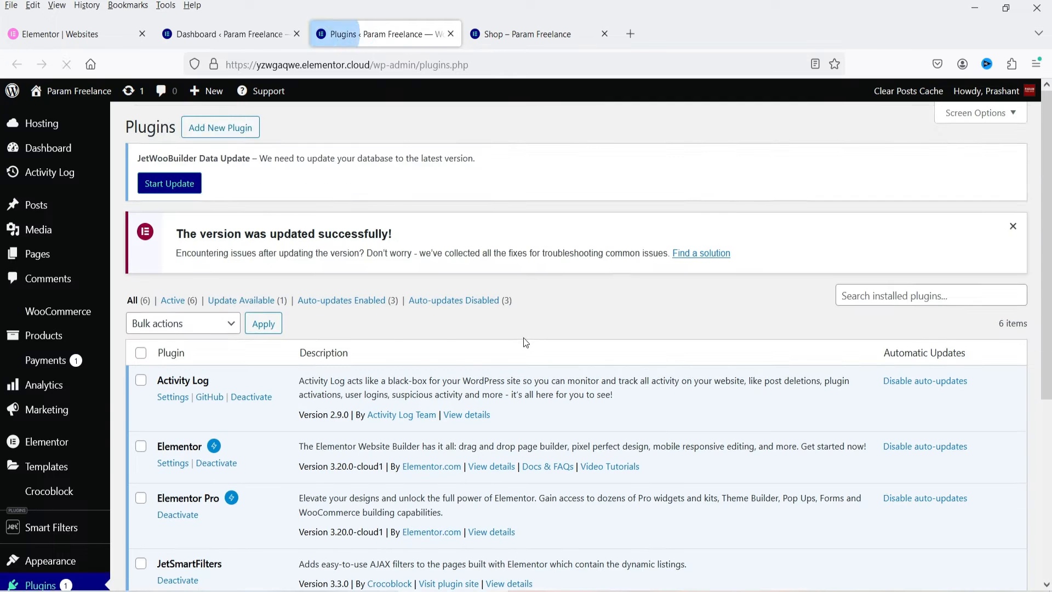
scroll(521, 340, down, 4)
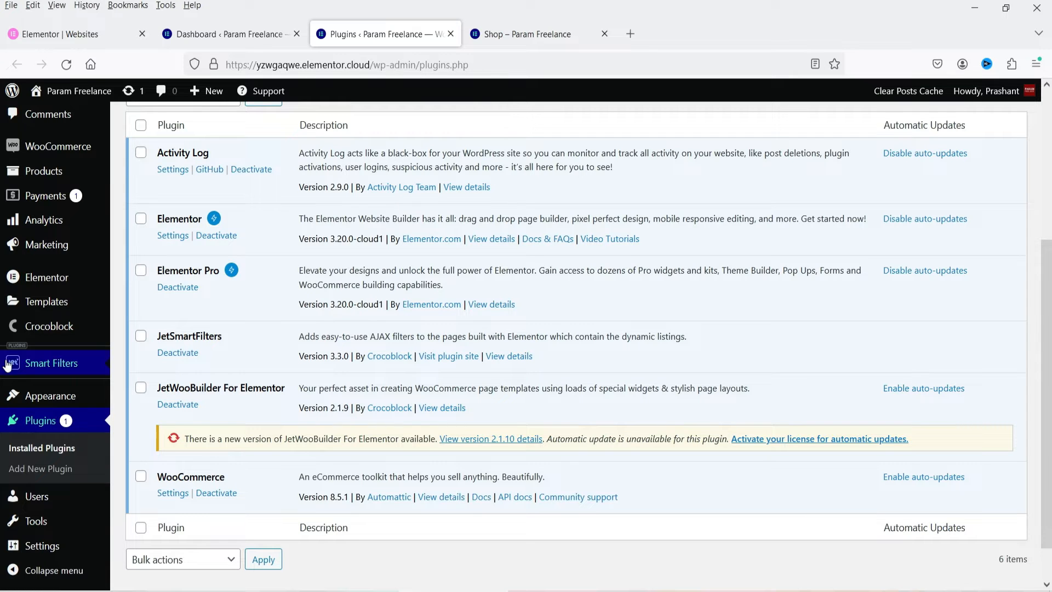
Step: Examine the template types in Crocoblock's Woo Page Builder and the installed plugins on the Crocoblock dashboard
mouse_move(34, 339)
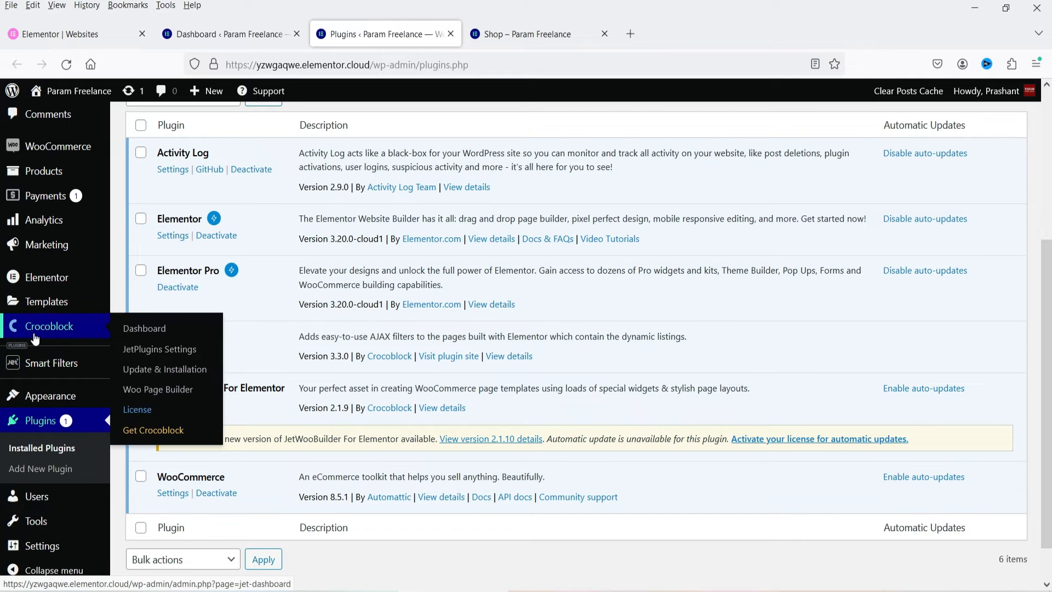
click(178, 389)
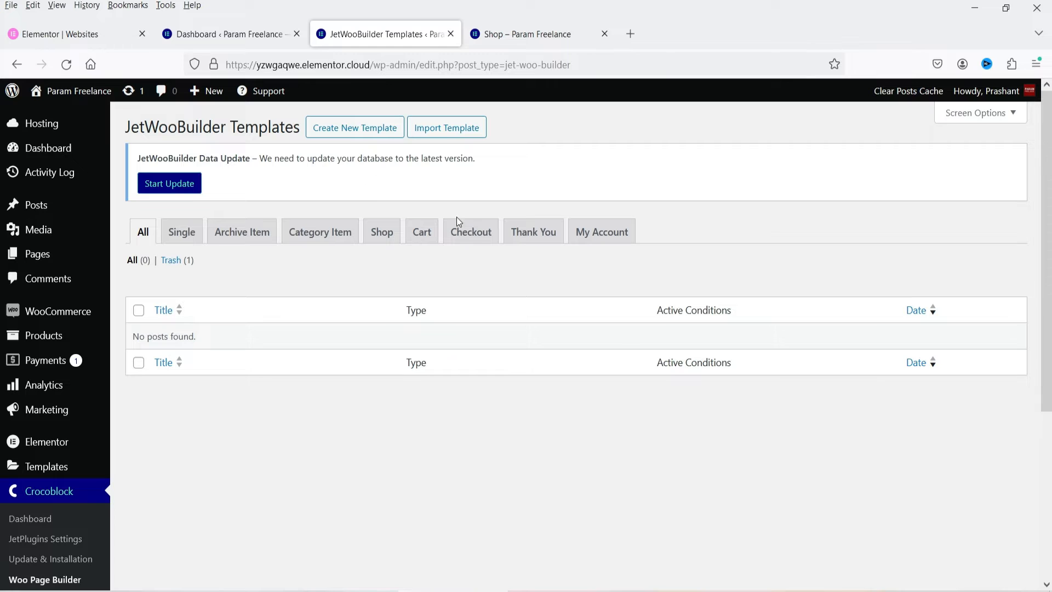
scroll(38, 307, down, 4)
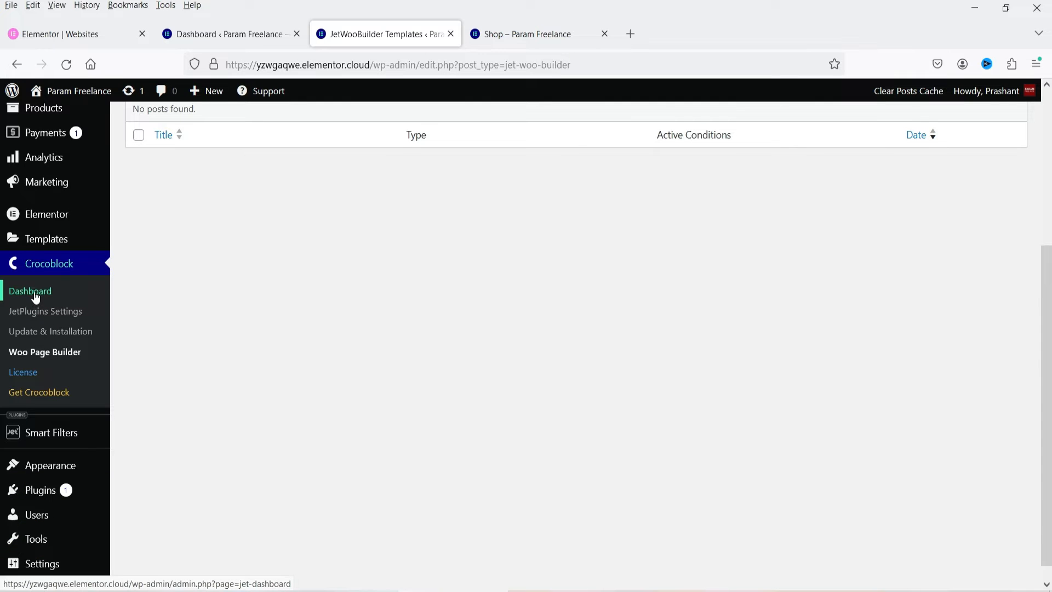
click(34, 300)
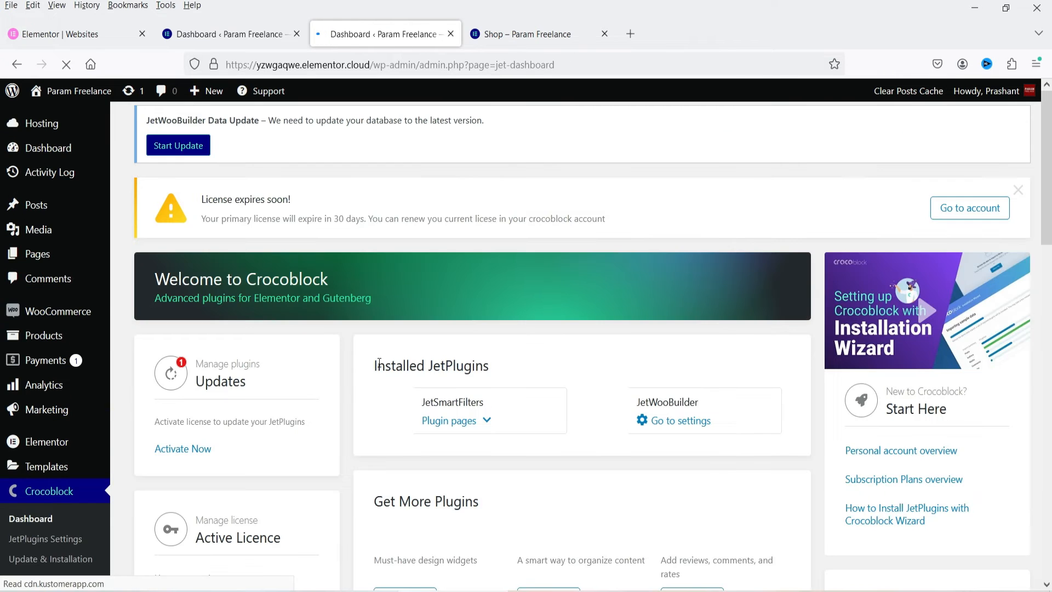
scroll(381, 367, down, 4)
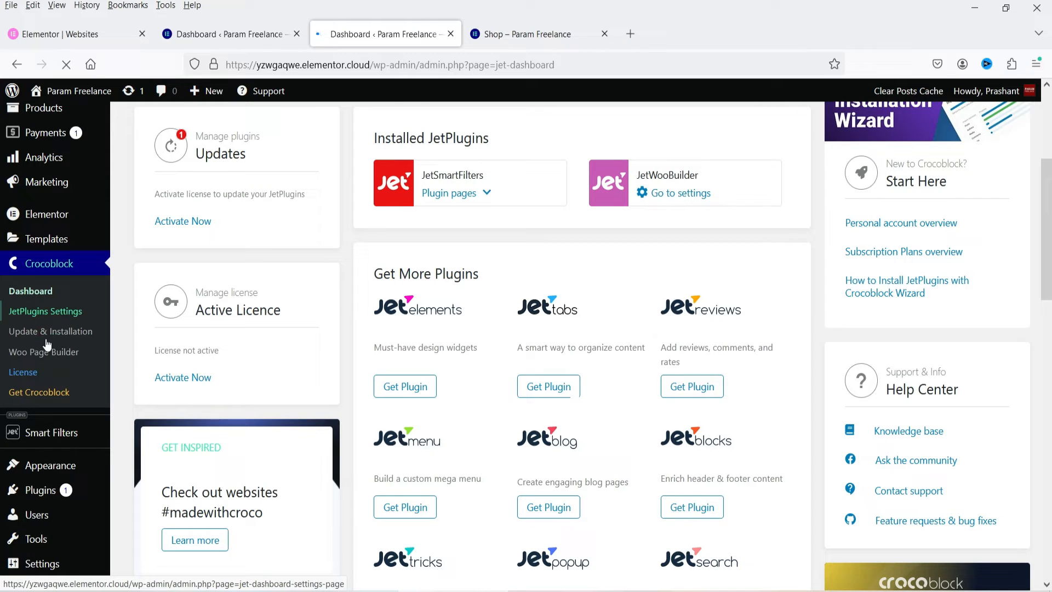
Step: Open the JetPlugins settings and examine the general settings of JetSmartFilters and JetWooBuilder
click(49, 313)
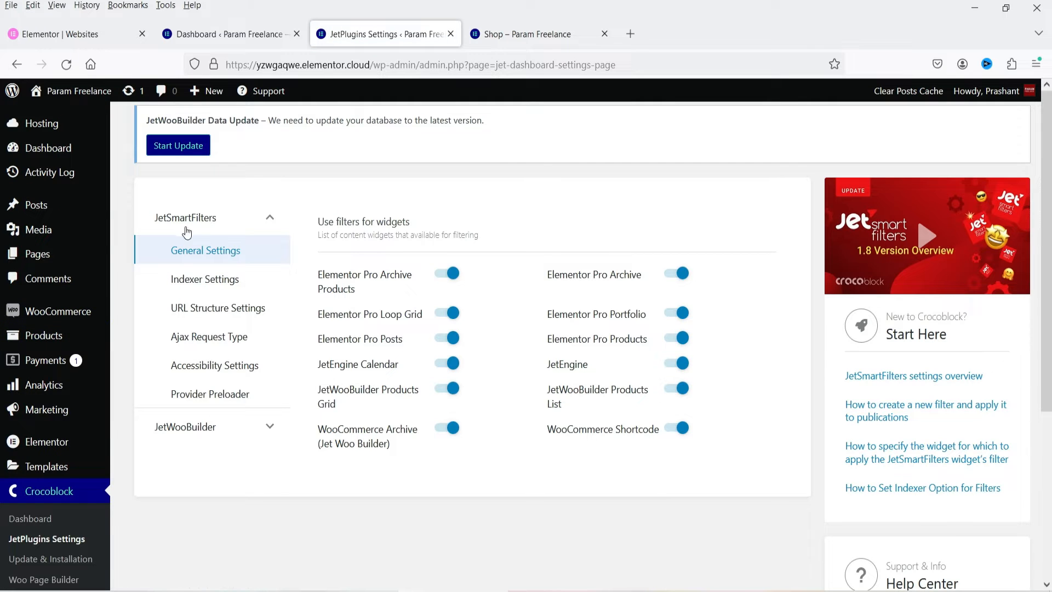
click(205, 428)
scroll(235, 361, down, 3)
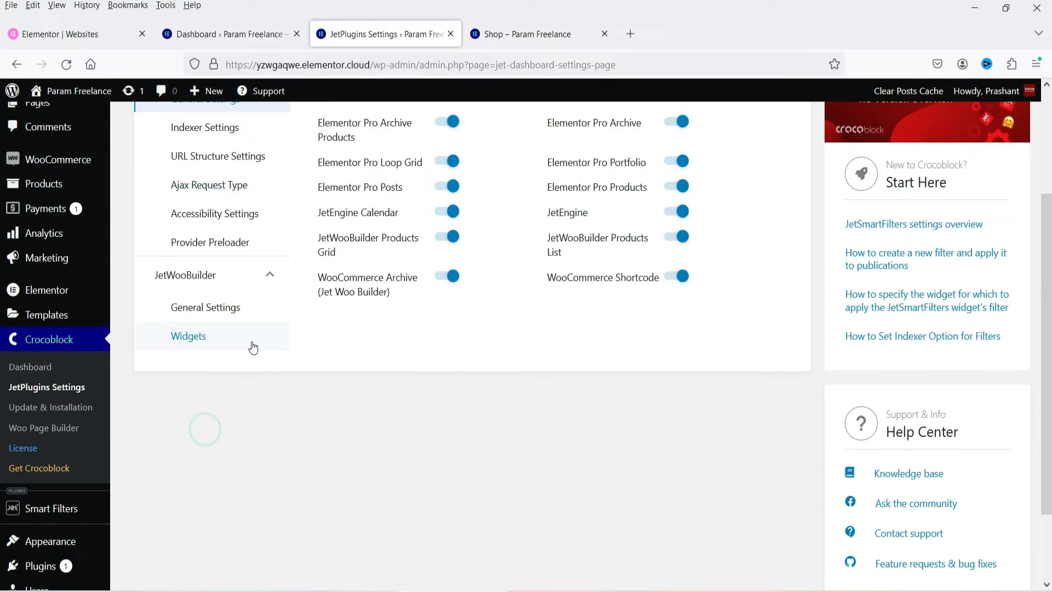
click(218, 305)
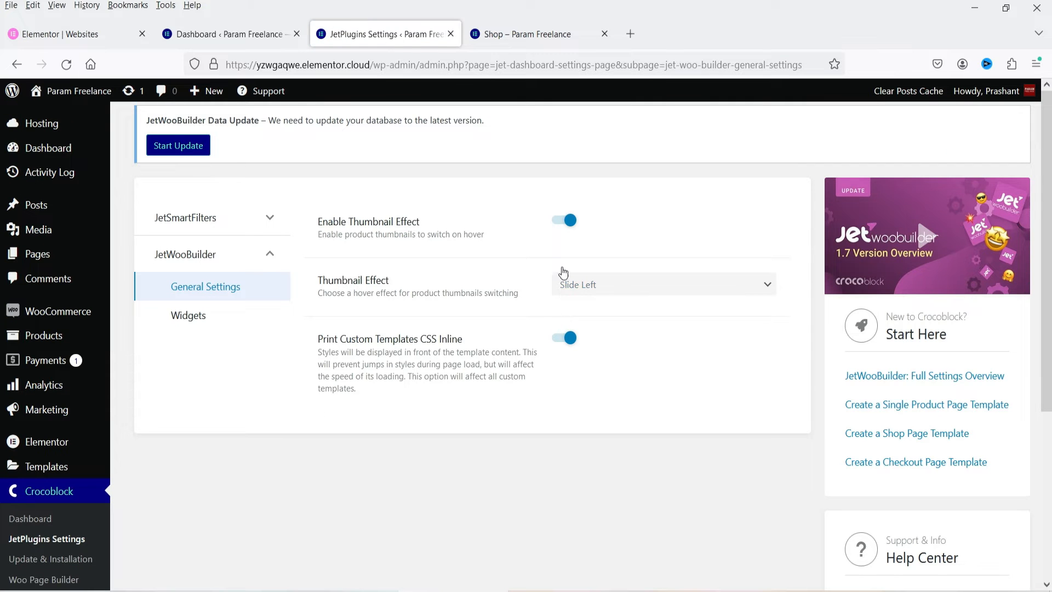
Step: Review JetWooBuilder's widget settings from Global Widgets through Shop, Cart and Checkout to My Account Page Widgets
click(201, 318)
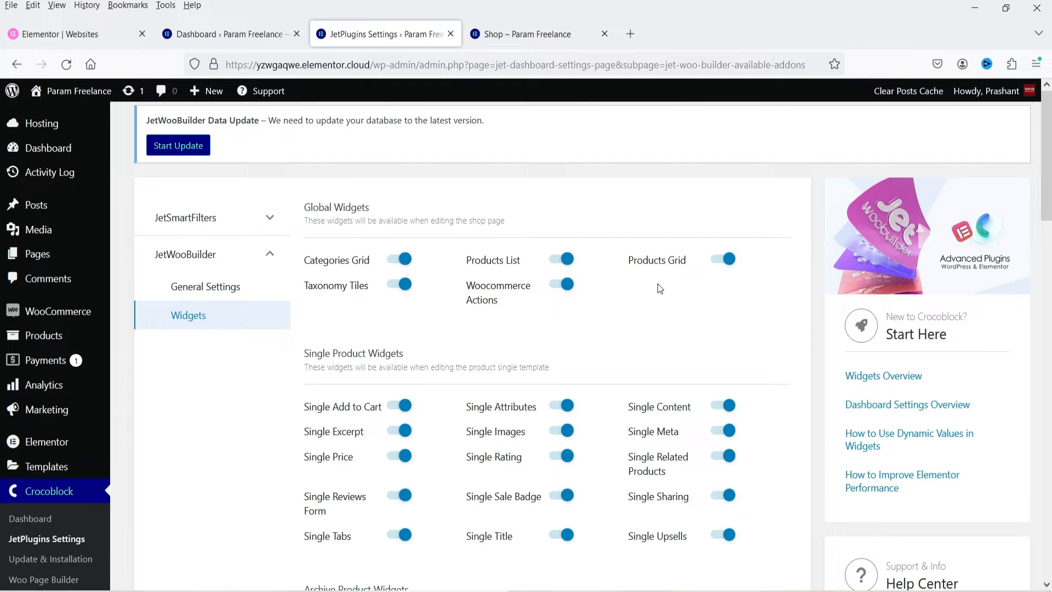
scroll(367, 317, down, 4)
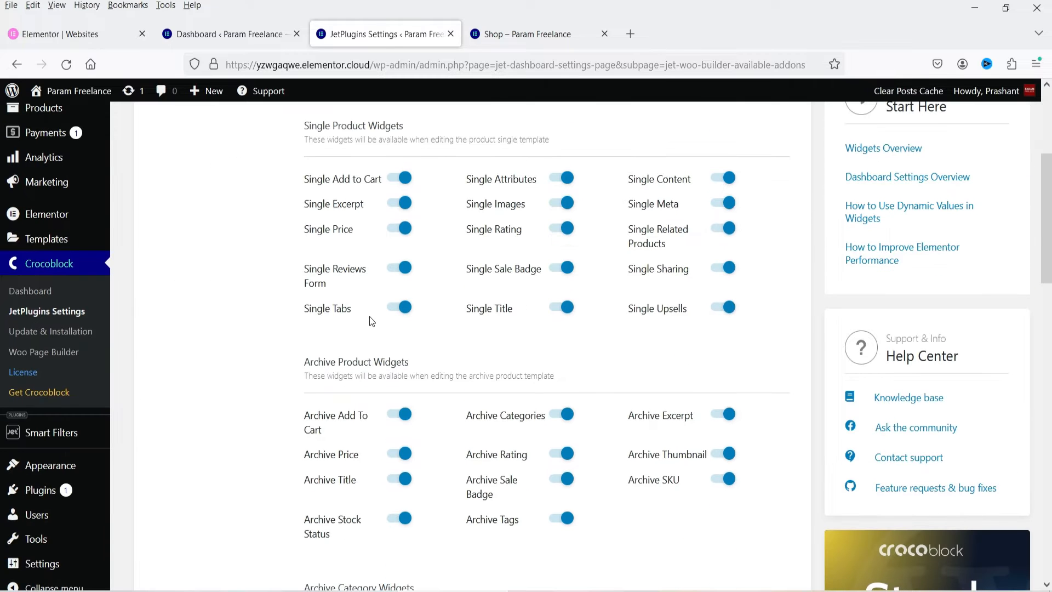
scroll(494, 331, down, 6)
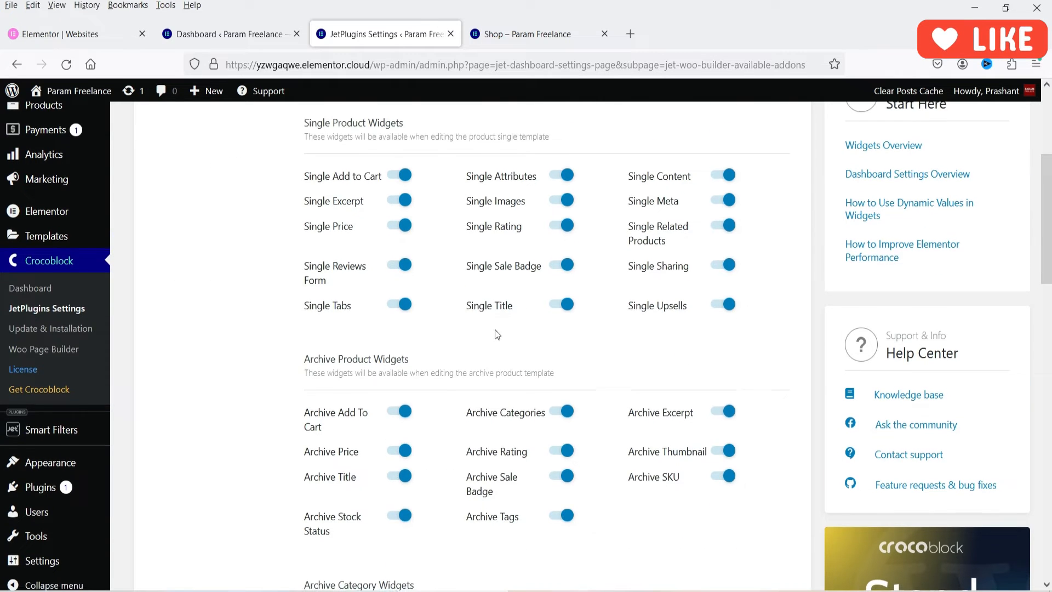
scroll(495, 337, down, 6)
scroll(491, 340, up, 3)
drag(304, 218, 409, 232)
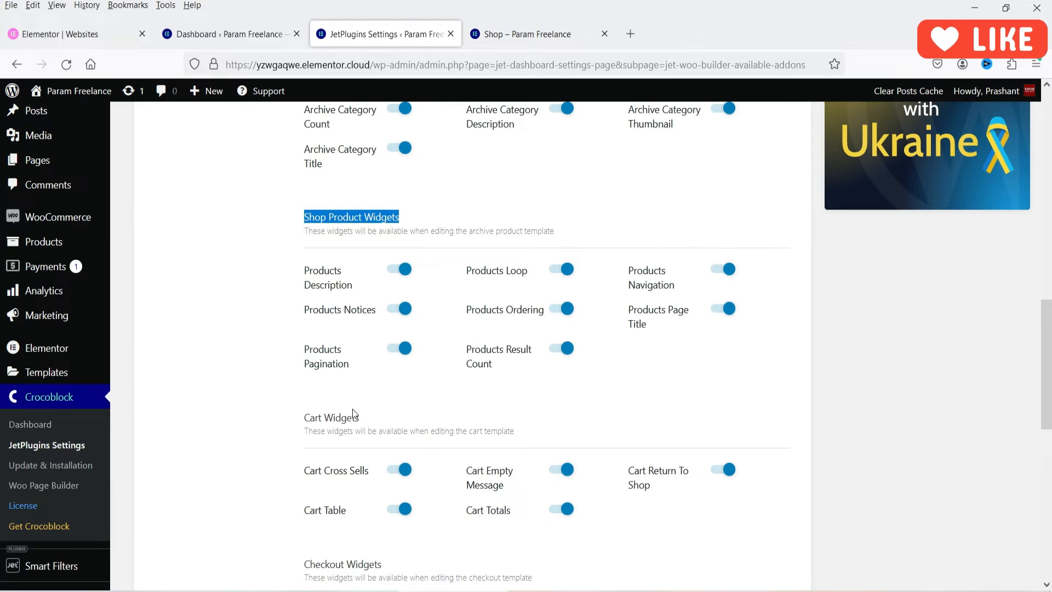
scroll(735, 341, down, 5)
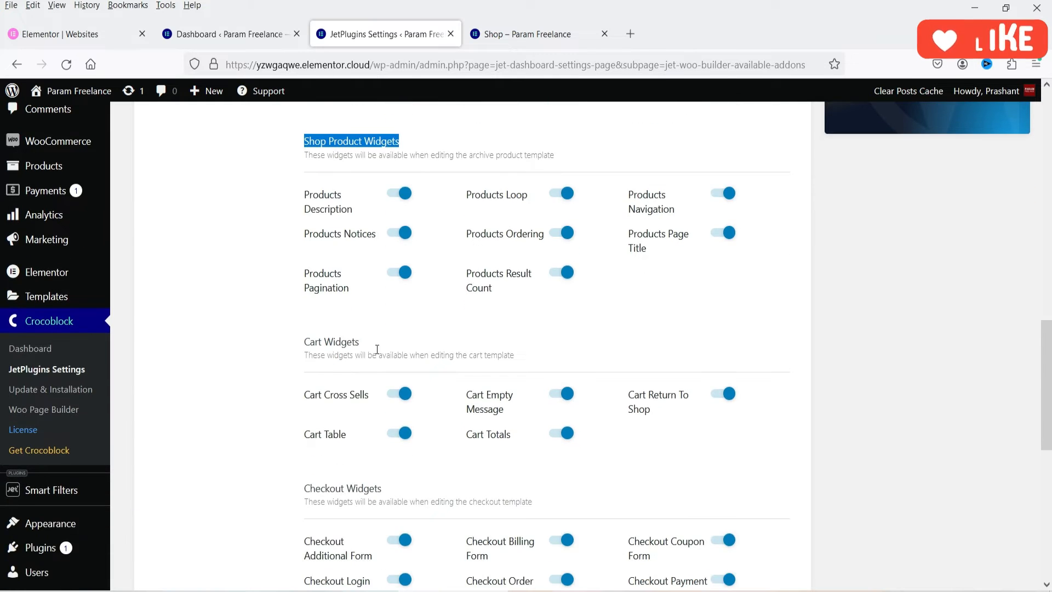
scroll(336, 350, down, 3)
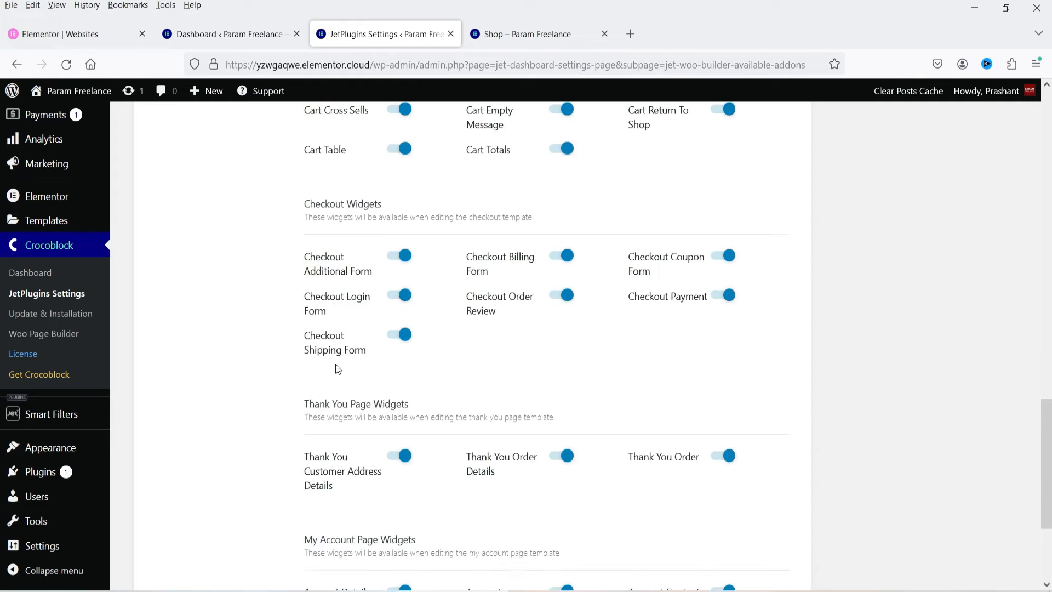
scroll(411, 329, down, 2)
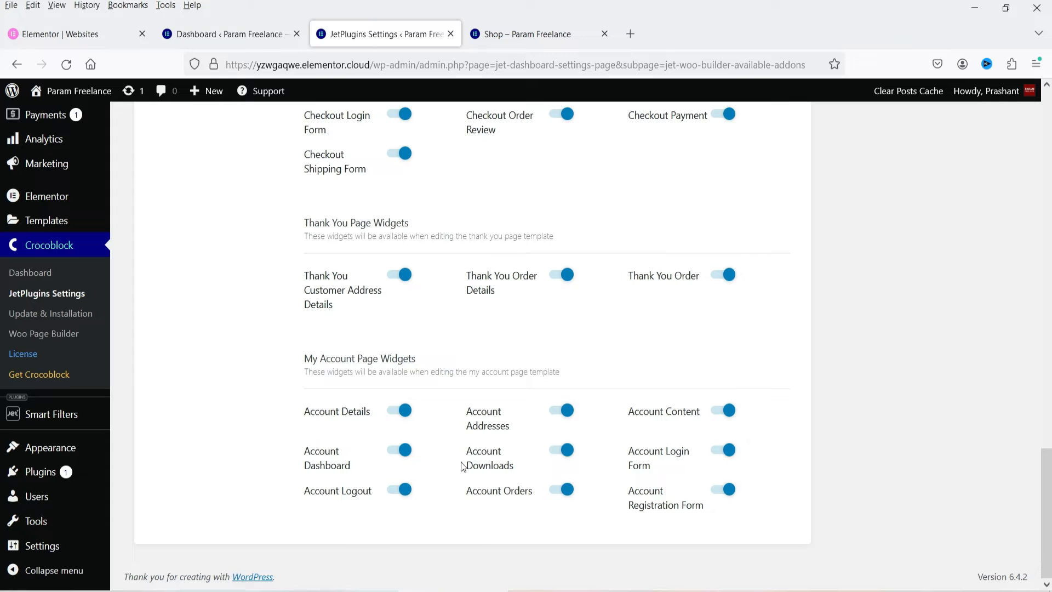
Step: Turn the Account Details widget off and back on
click(393, 412)
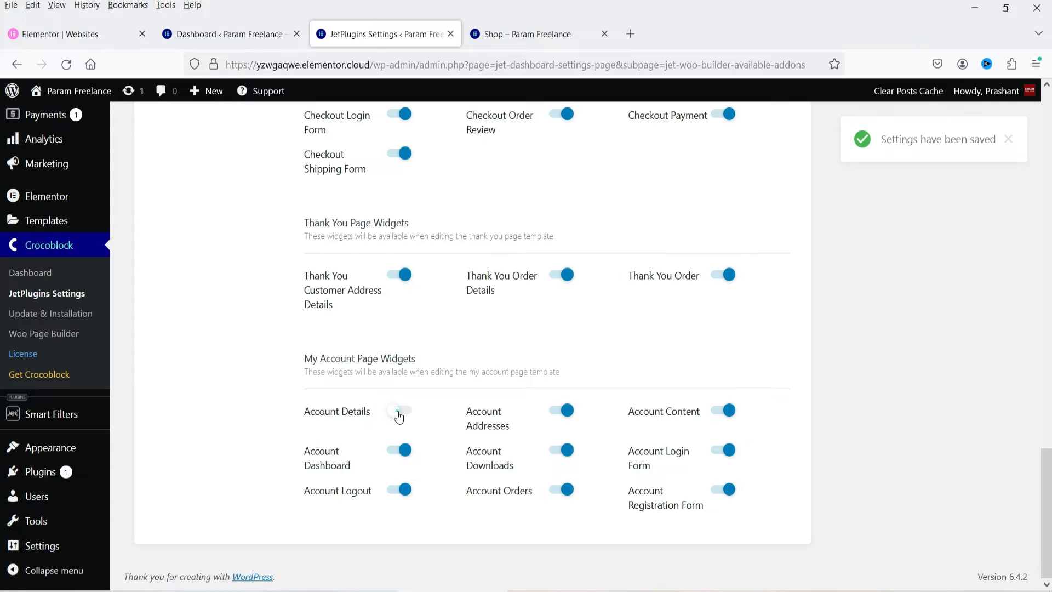
click(399, 415)
Step: In WooCommerce's JetWooBuilder settings, enable the custom shop page, custom taxonomy template and custom single product page
mouse_move(57, 312)
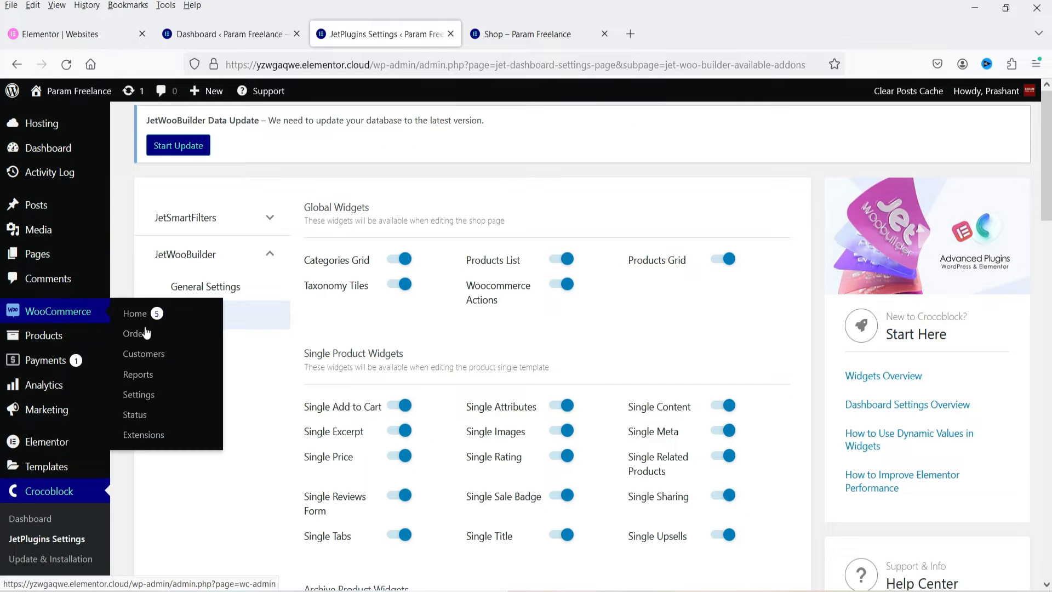
click(143, 395)
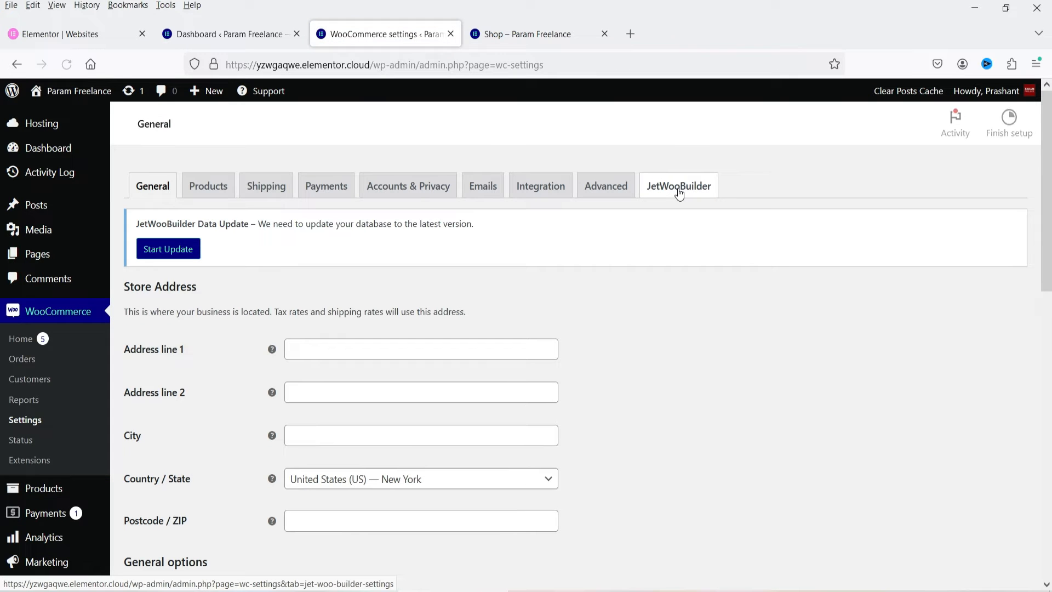
click(679, 189)
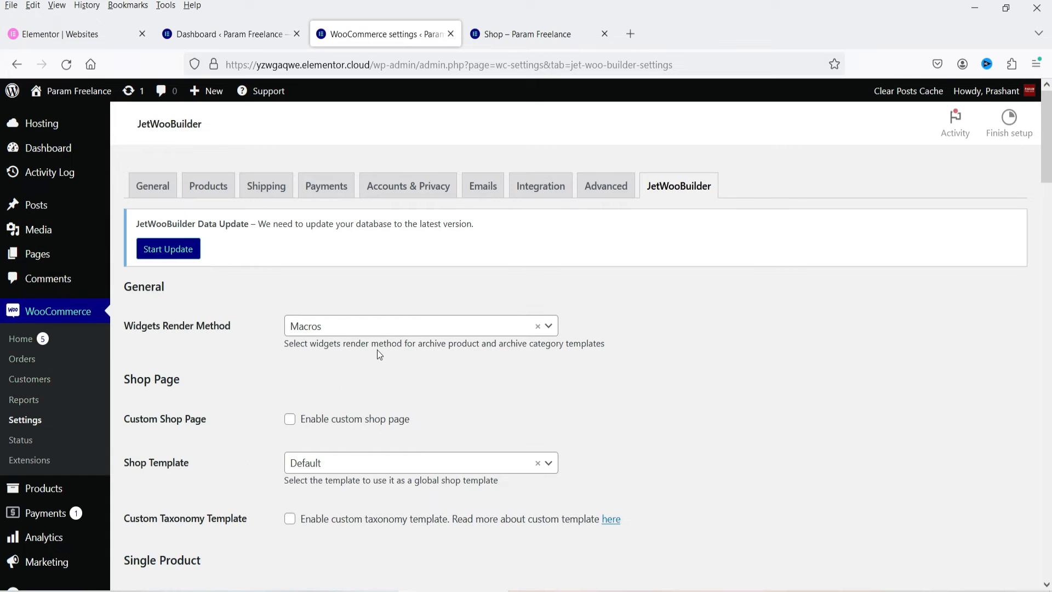
scroll(317, 305, down, 4)
scroll(296, 221, up, 3)
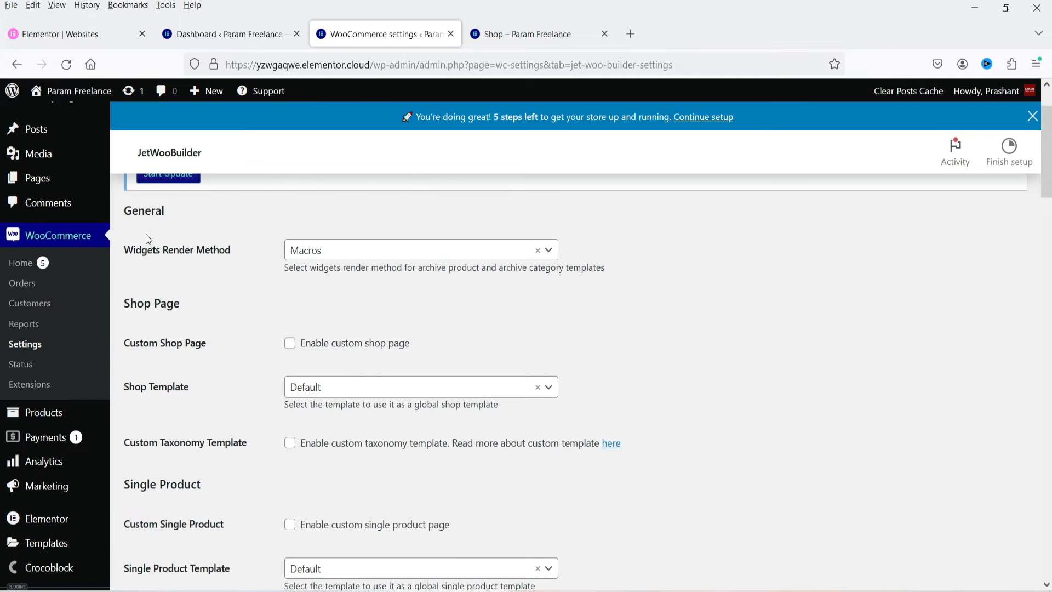
click(289, 344)
click(290, 444)
click(290, 524)
Step: Enable the custom archive product, custom archive category and custom cart options
scroll(433, 396, down, 6)
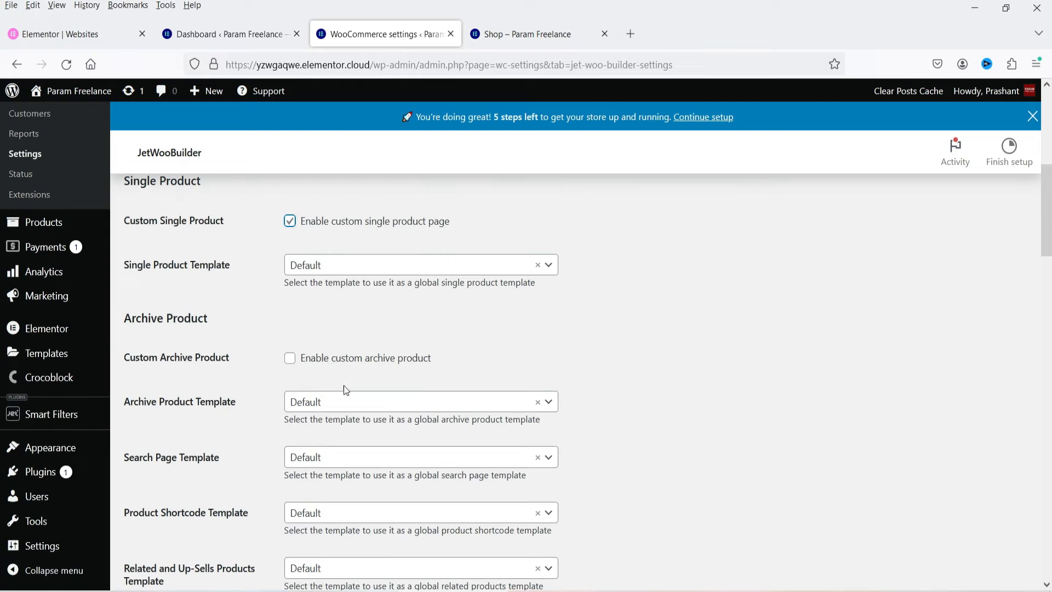
click(289, 358)
scroll(403, 339, down, 4)
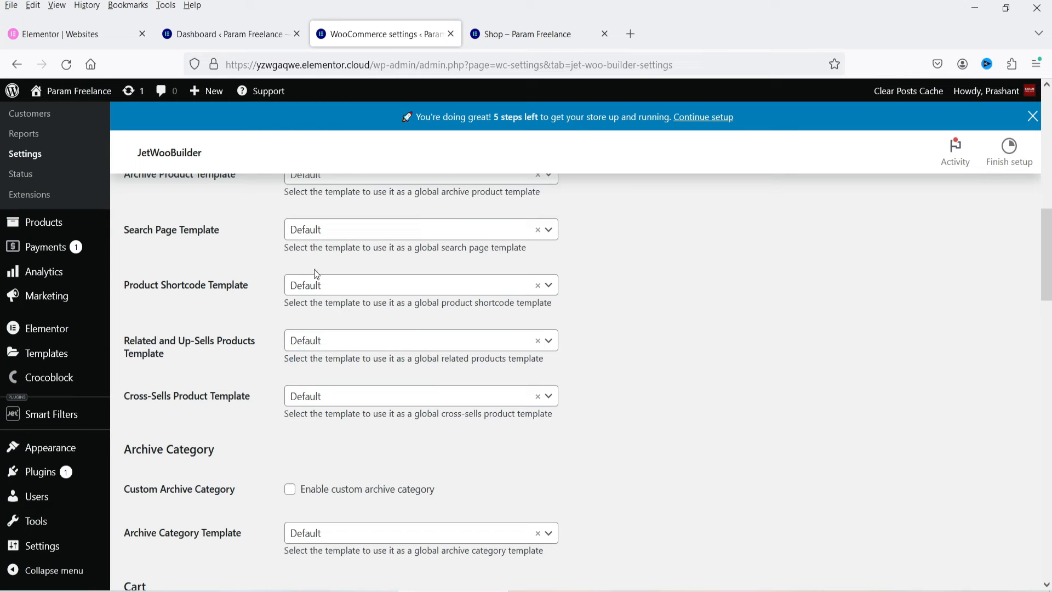
click(293, 492)
scroll(553, 360, down, 4)
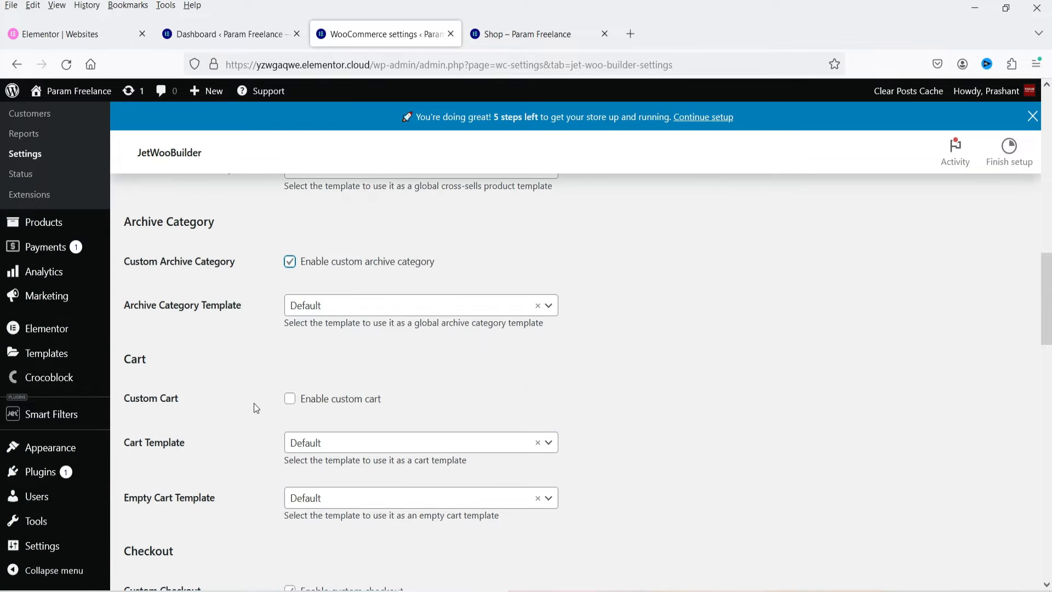
click(290, 398)
Step: Enable the custom thank you page, my account page and my account page endpoints, and save the settings
scroll(285, 365, down, 3)
scroll(277, 356, down, 5)
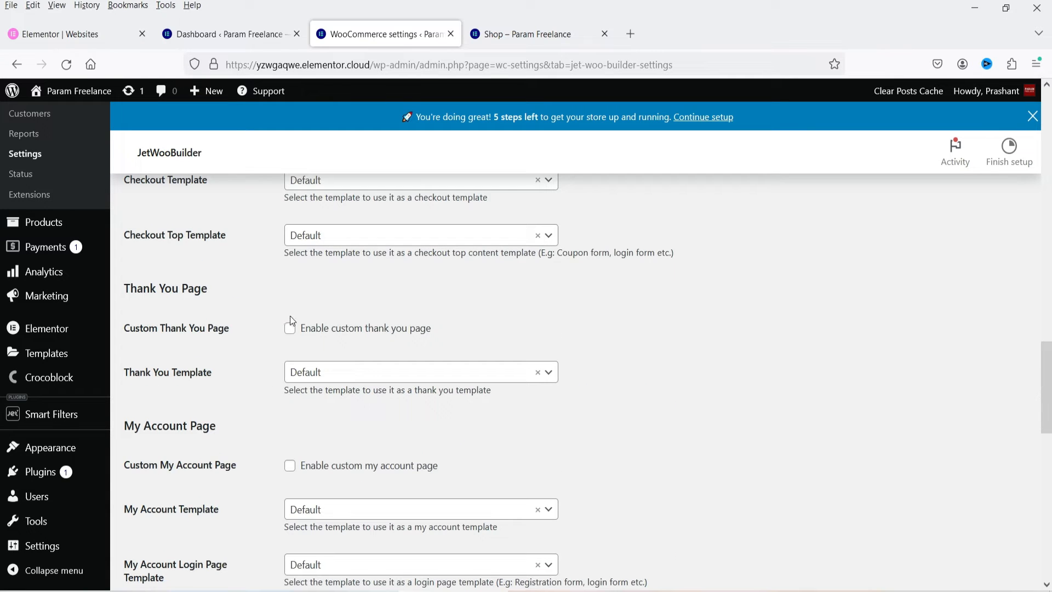
click(293, 328)
scroll(258, 324, down, 2)
click(288, 314)
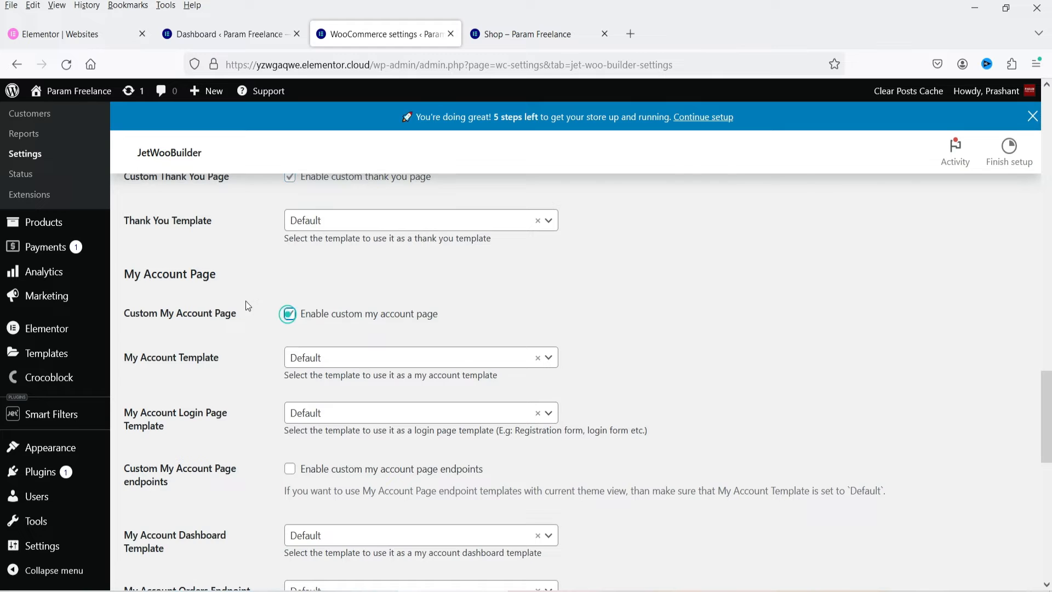
scroll(246, 301, down, 2)
click(290, 317)
scroll(241, 333, down, 8)
click(159, 514)
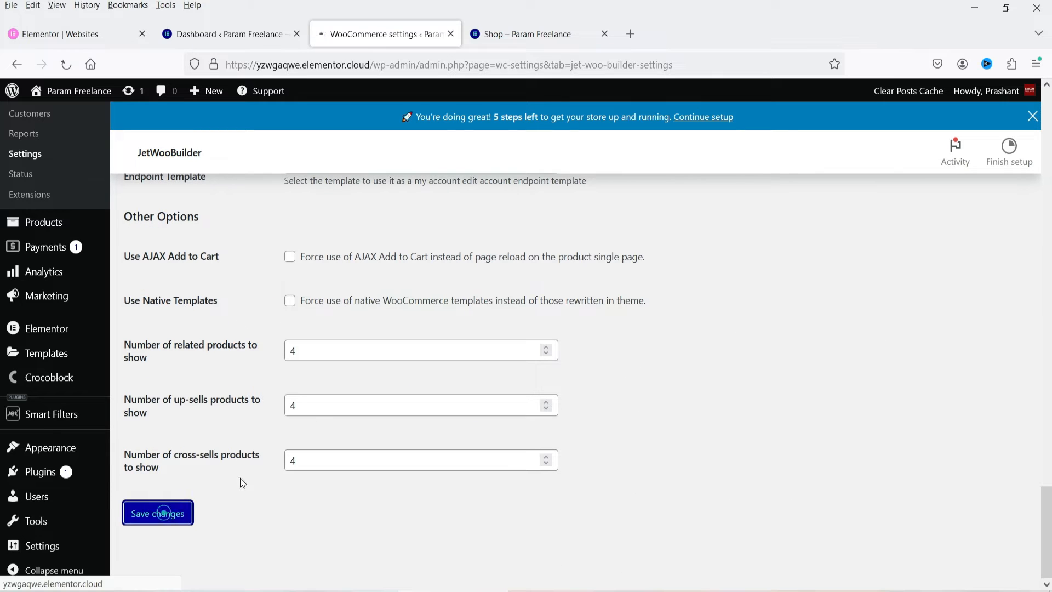
scroll(235, 383, down, 3)
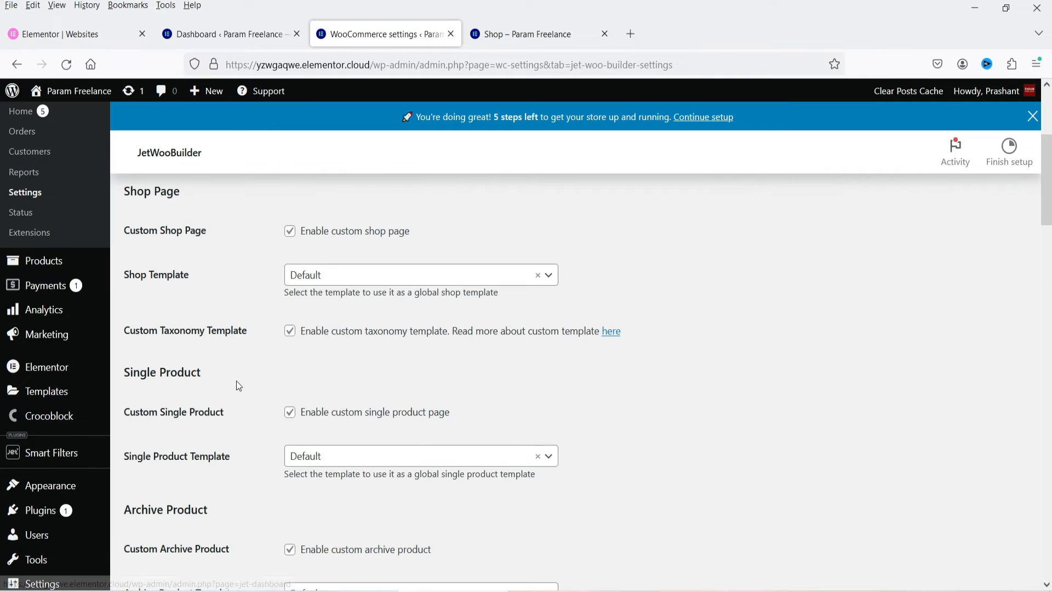
Step: Start a new JetWooBuilder template for Shop in the Woo Page Builder, with the name "Shop Page Template 1"
mouse_move(55, 415)
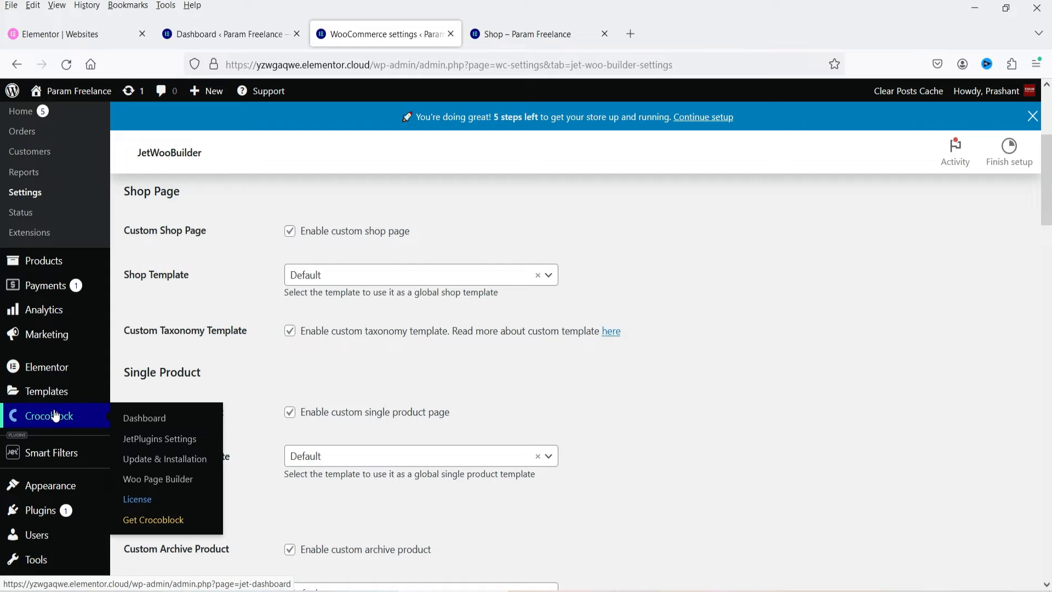
click(161, 479)
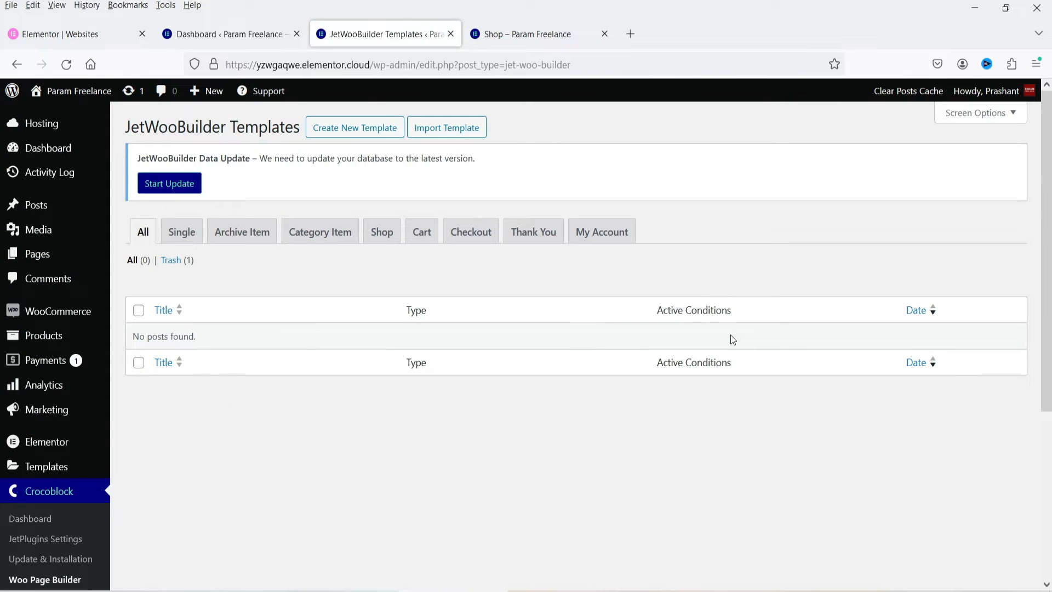
click(353, 129)
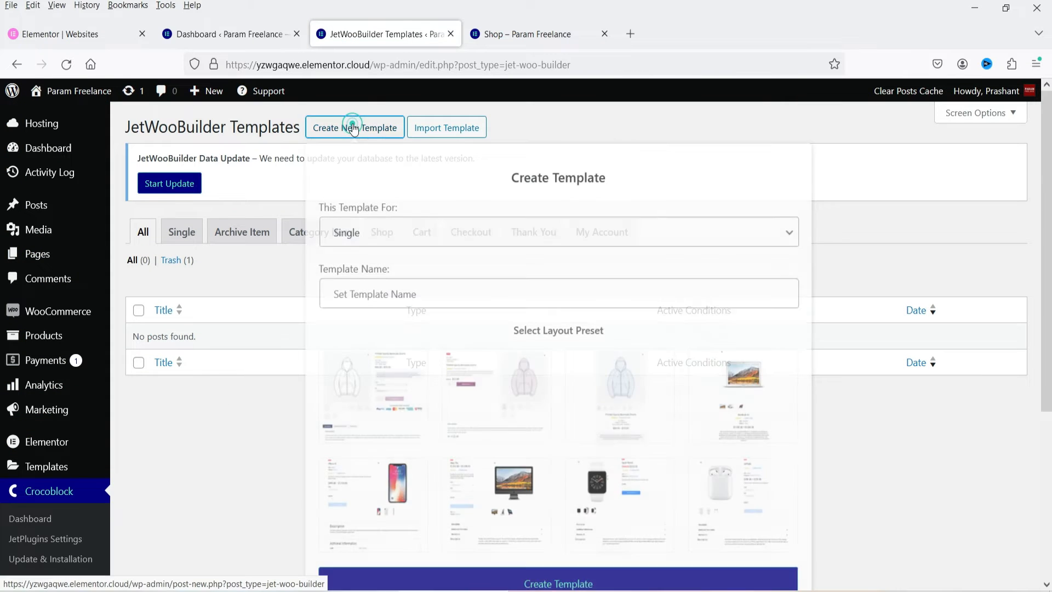
click(390, 239)
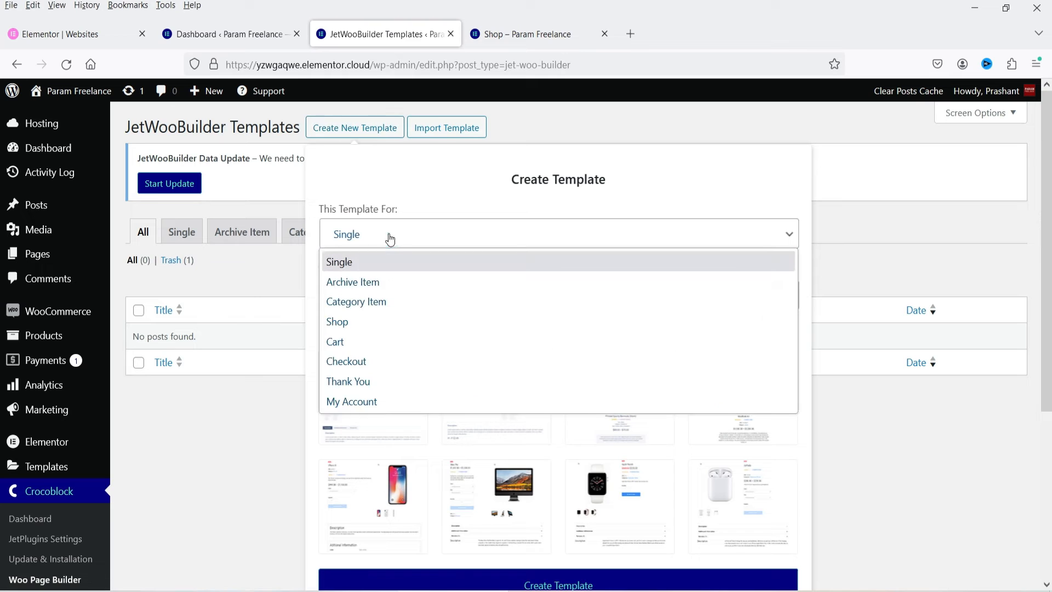
click(393, 329)
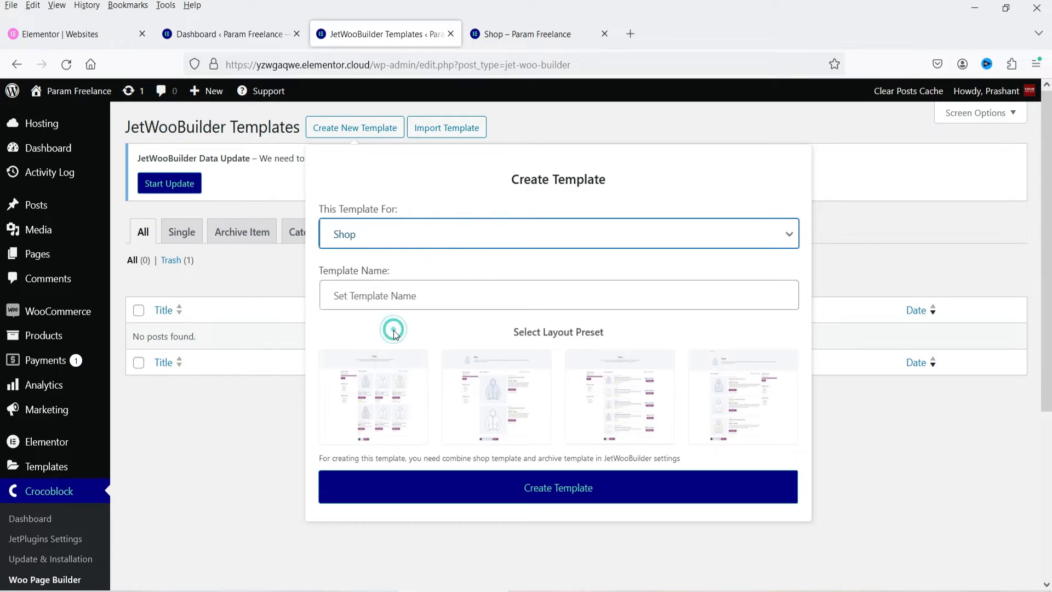
click(381, 298)
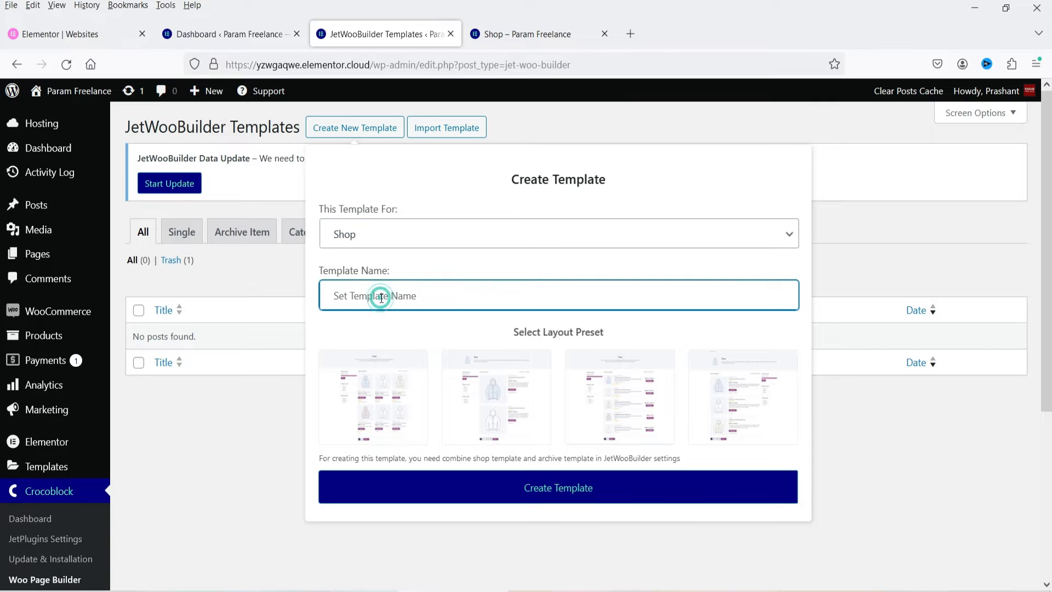
text(Shop Pa)
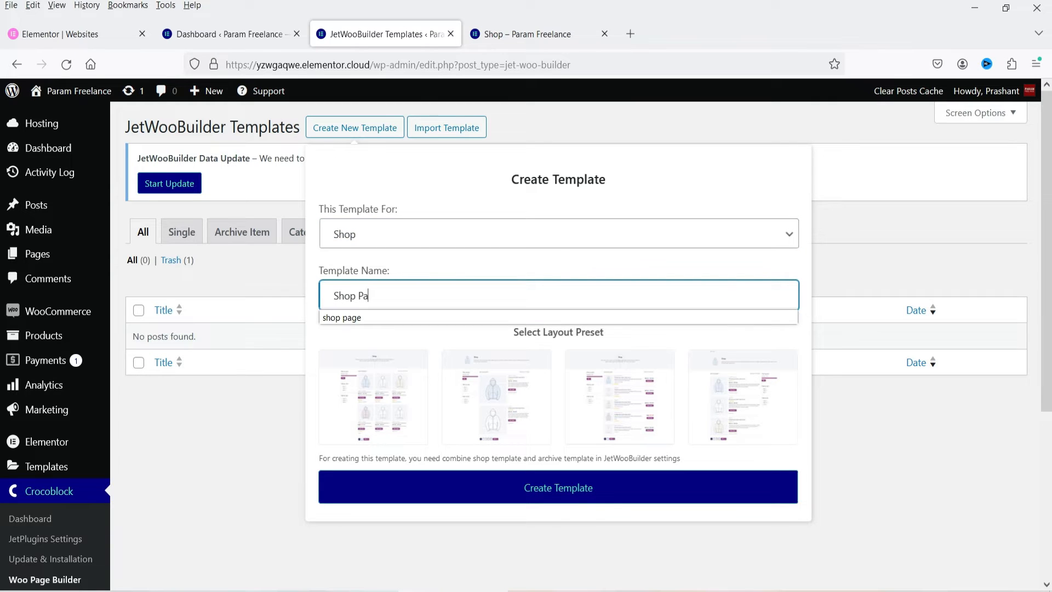
text(ge Template 1)
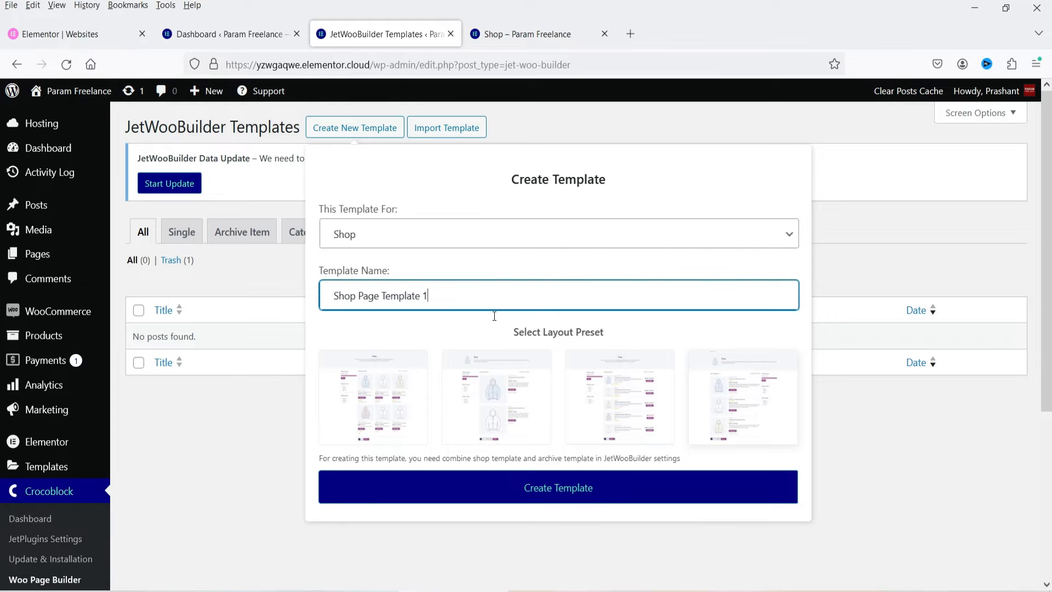
Step: Create the template from the first layout preset and open its general settings
click(370, 402)
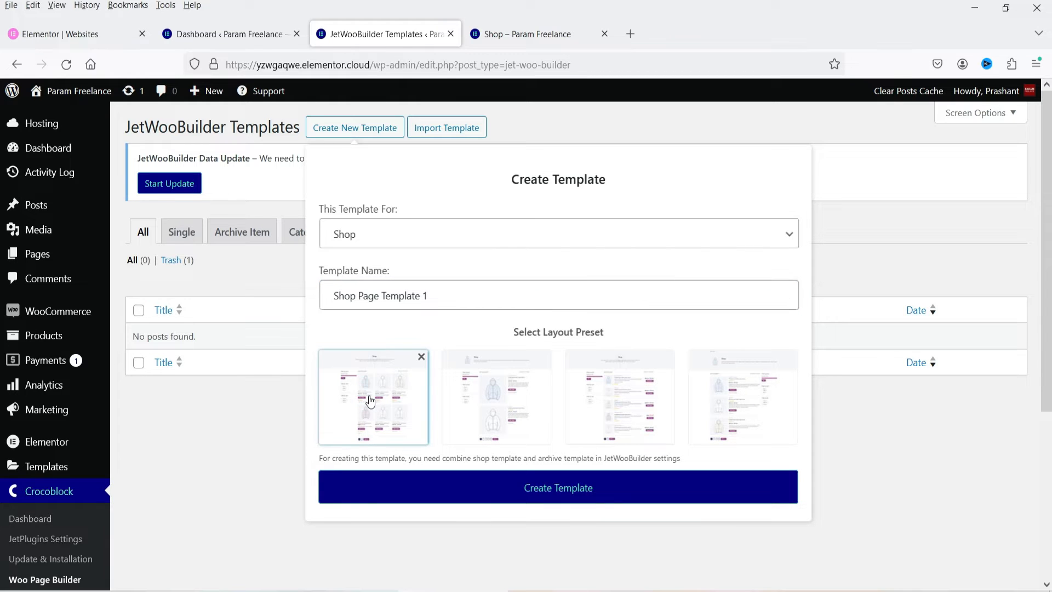
click(566, 496)
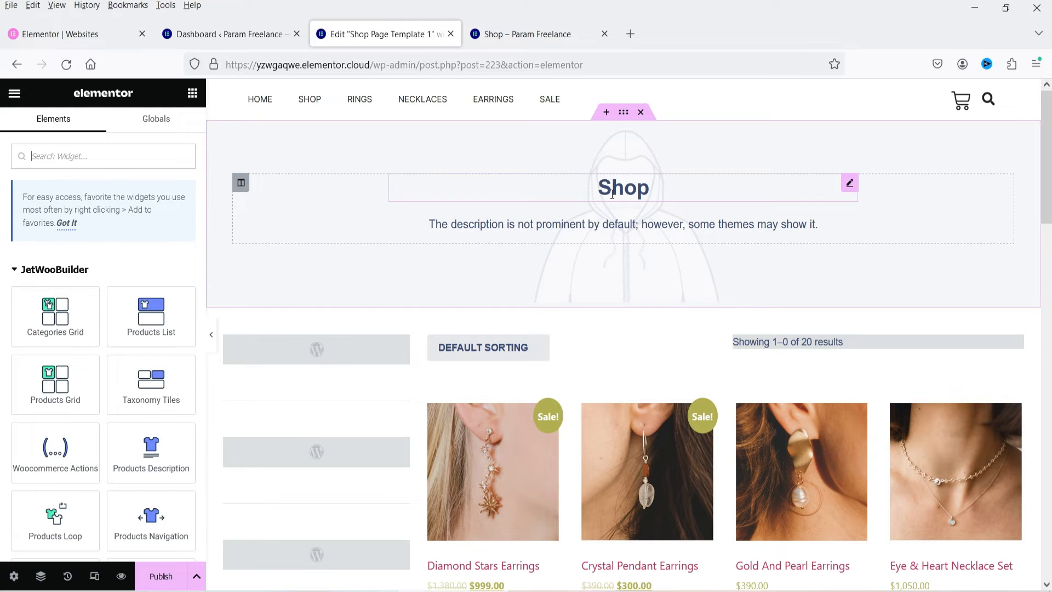
click(14, 576)
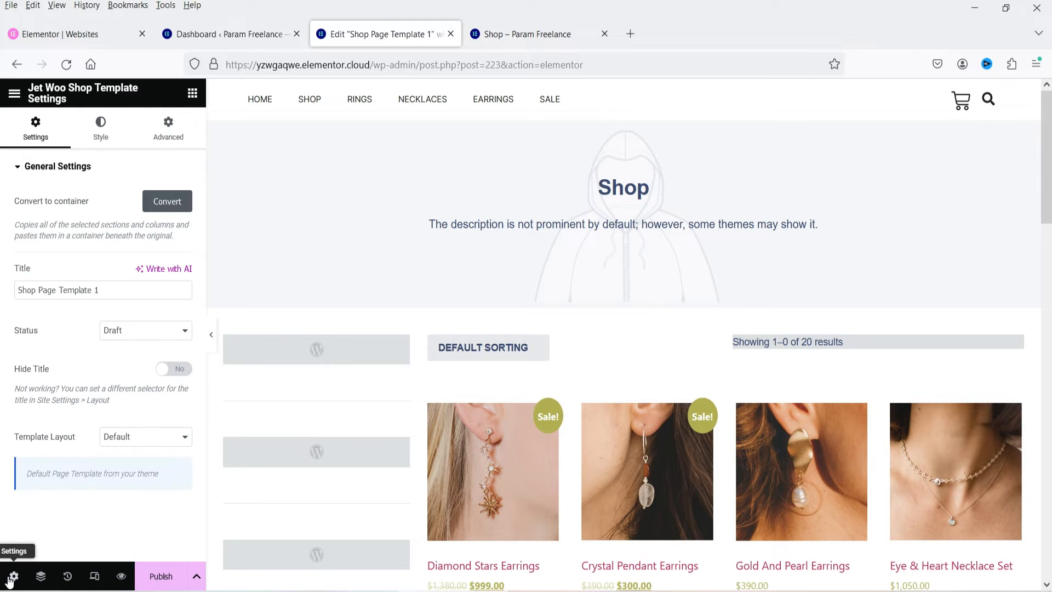
click(179, 371)
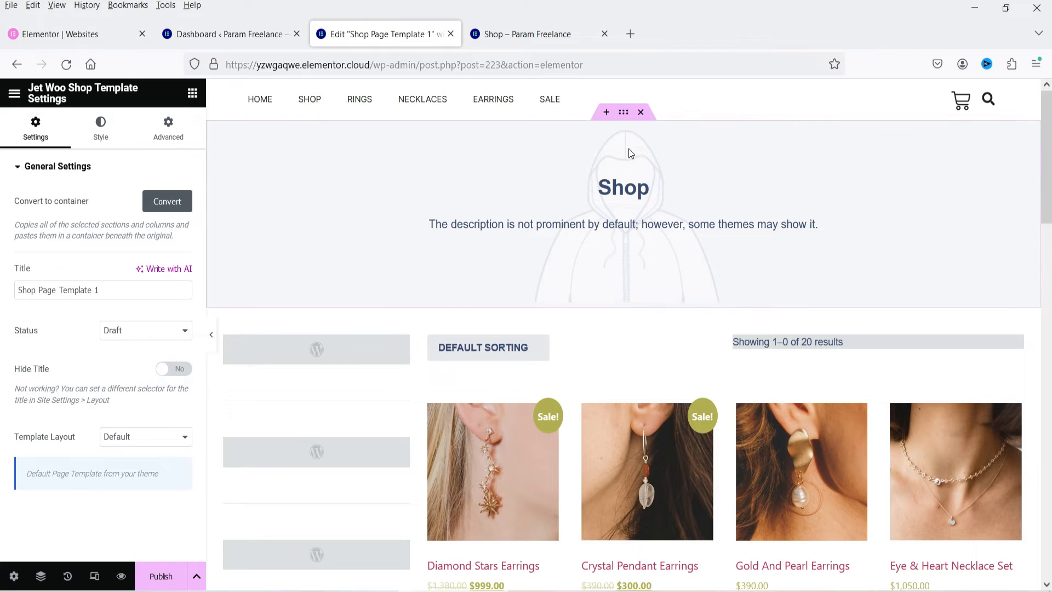
Step: Set the Shop header section's background image to the gold earring photo on a dark background from the media library
click(623, 113)
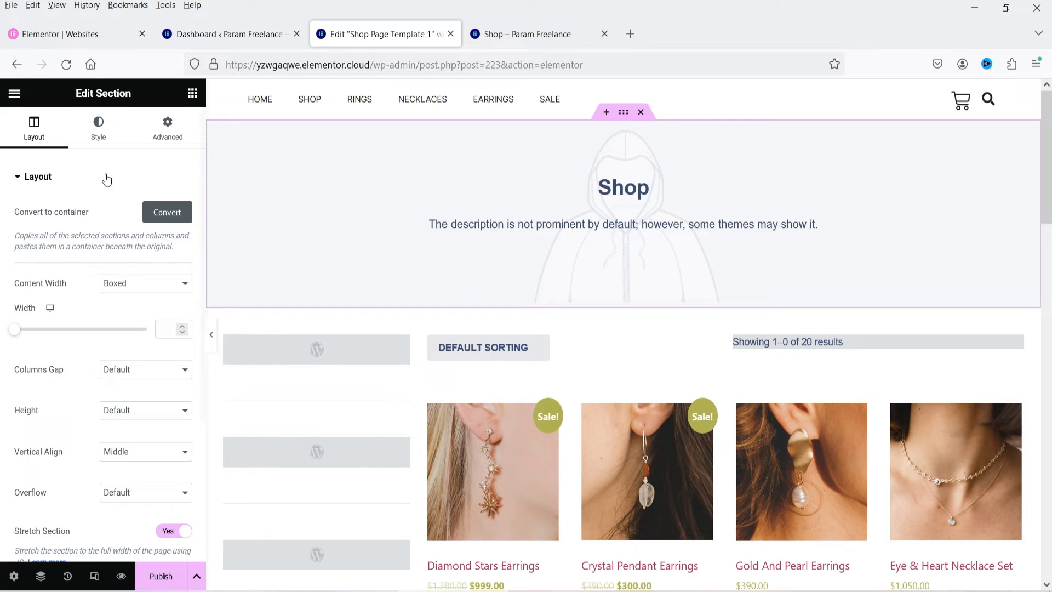
click(99, 129)
click(123, 327)
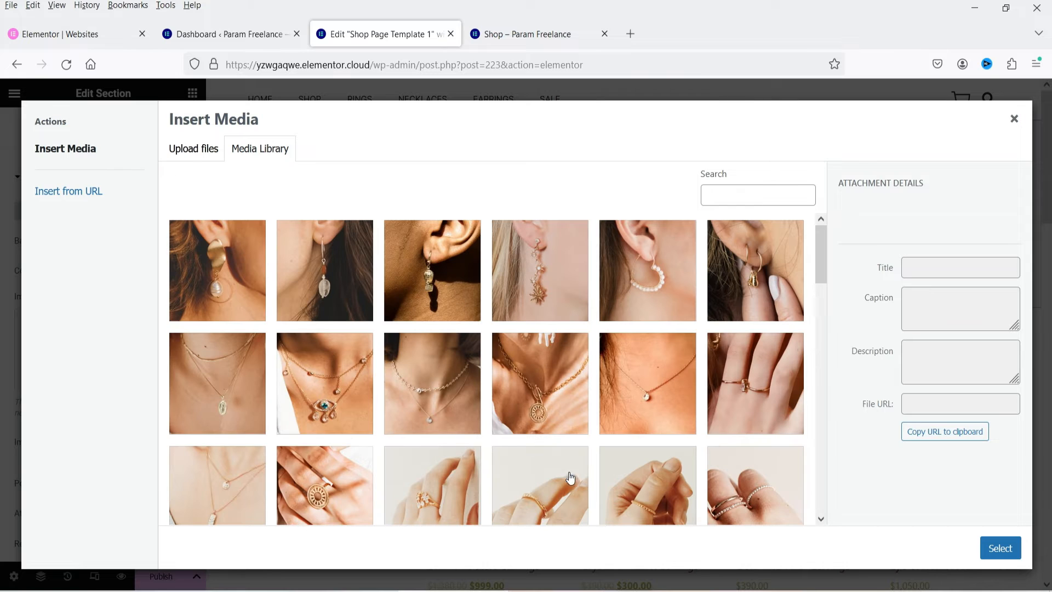
click(524, 283)
click(475, 308)
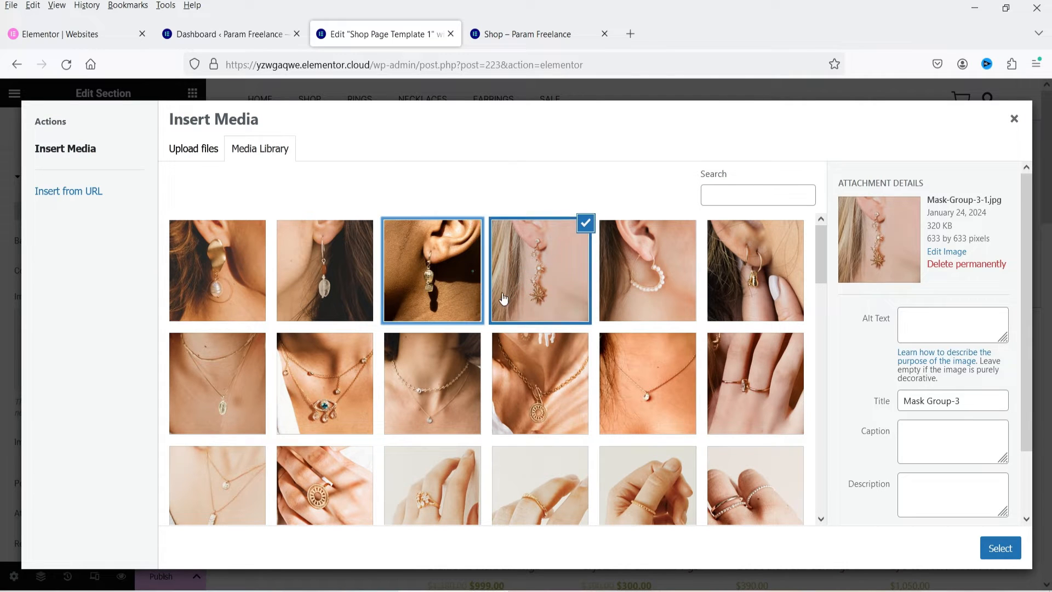
click(1000, 548)
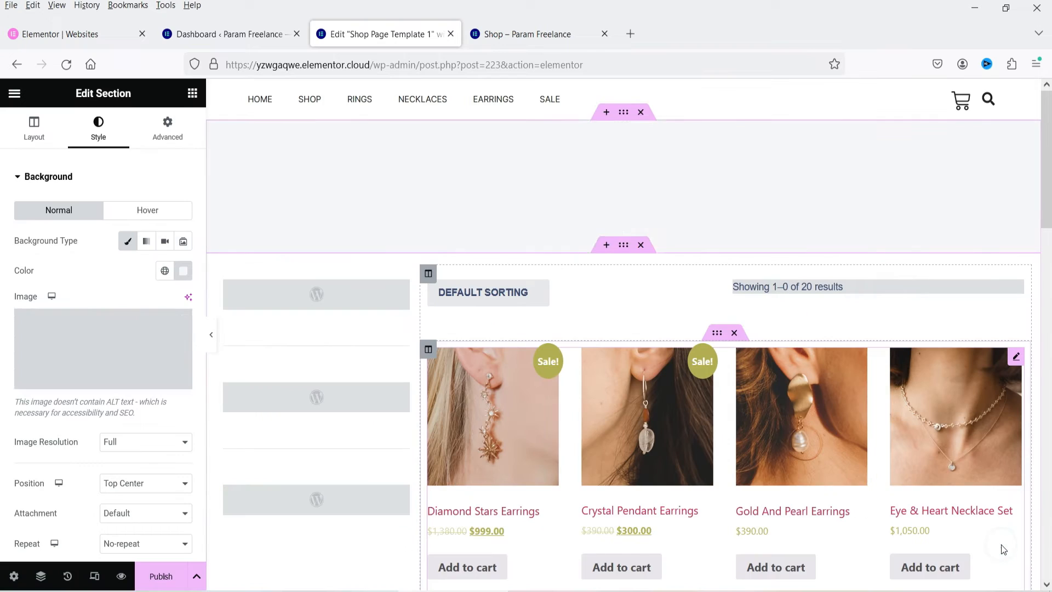
Step: Set the header background image to Center Center position, Scroll attachment, No-repeat and Cover display size
scroll(92, 431, down, 2)
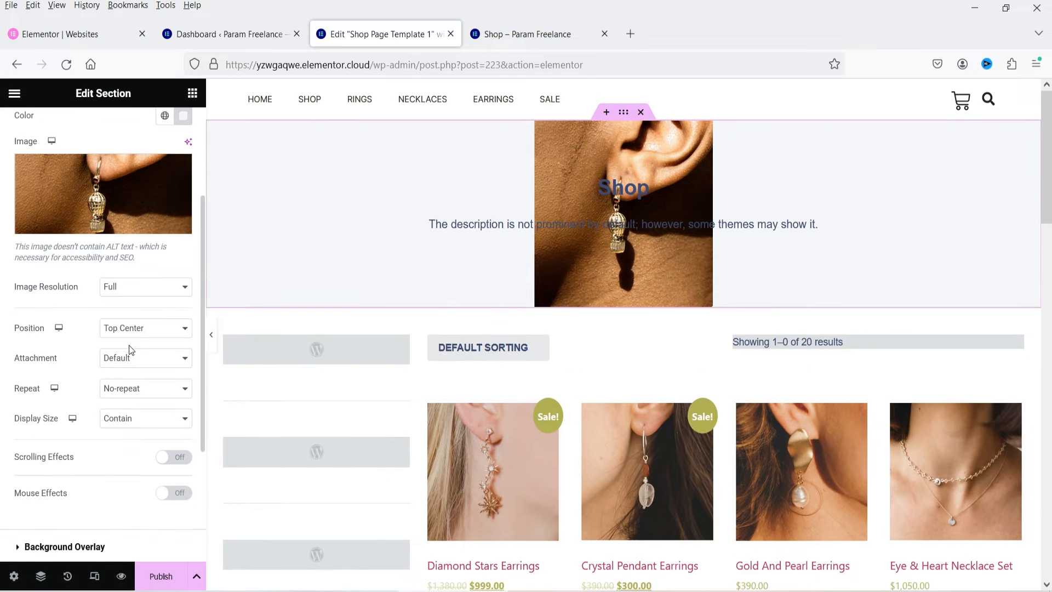
click(135, 330)
click(136, 332)
click(136, 332)
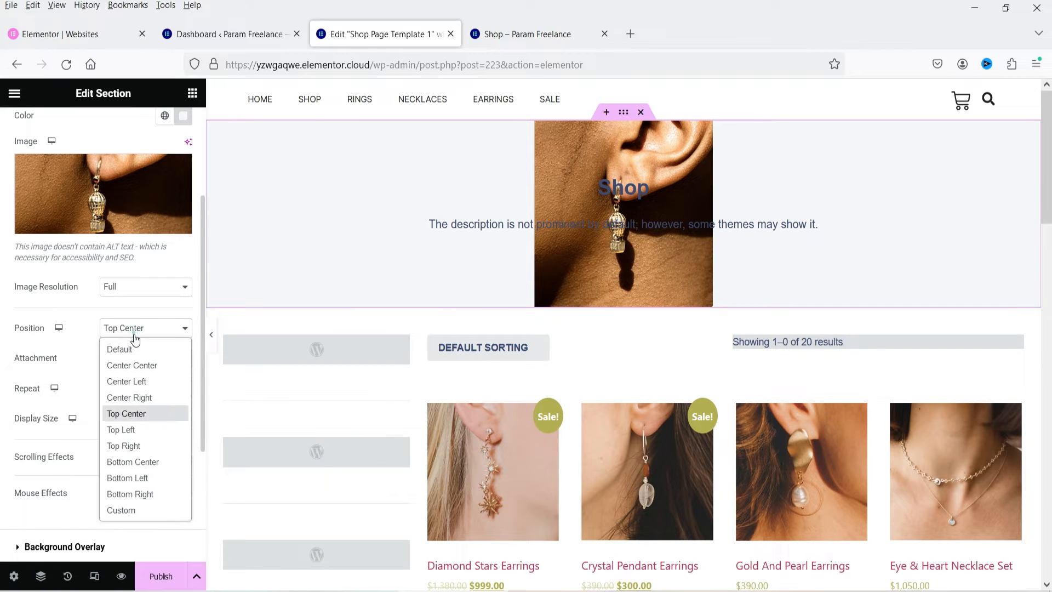
click(137, 365)
click(140, 359)
click(139, 394)
click(140, 397)
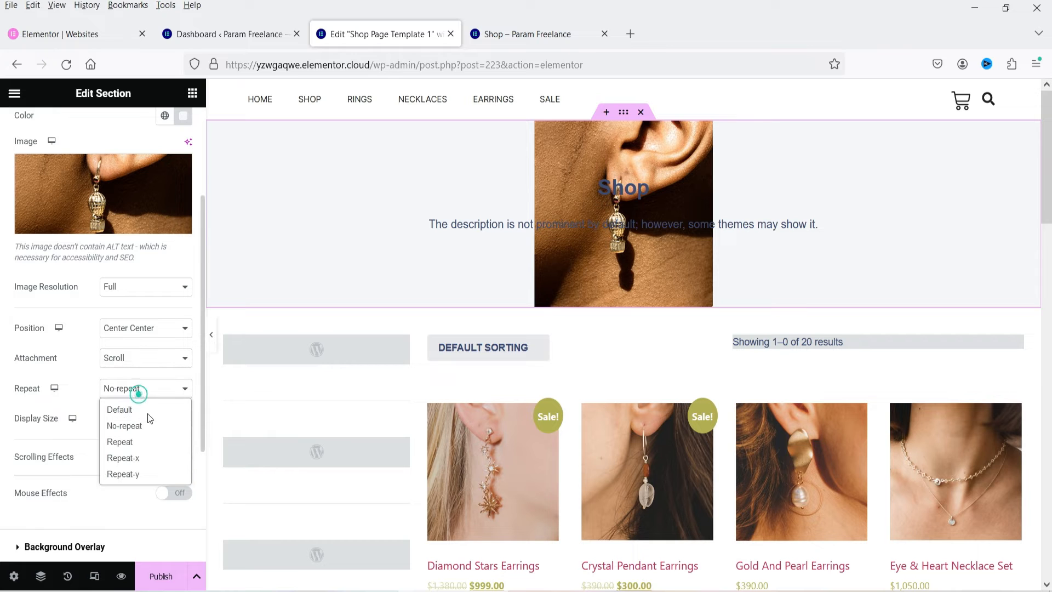
click(142, 426)
click(145, 418)
click(148, 474)
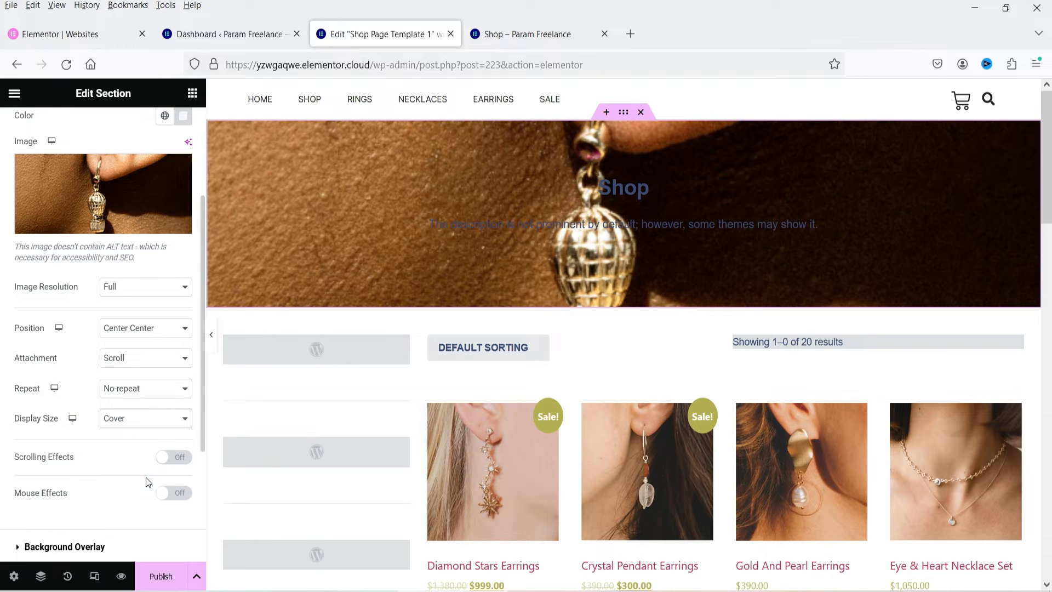
Step: Add a classic background overlay to the header section in the near-black global color with an opacity of 0.7
scroll(94, 466, down, 4)
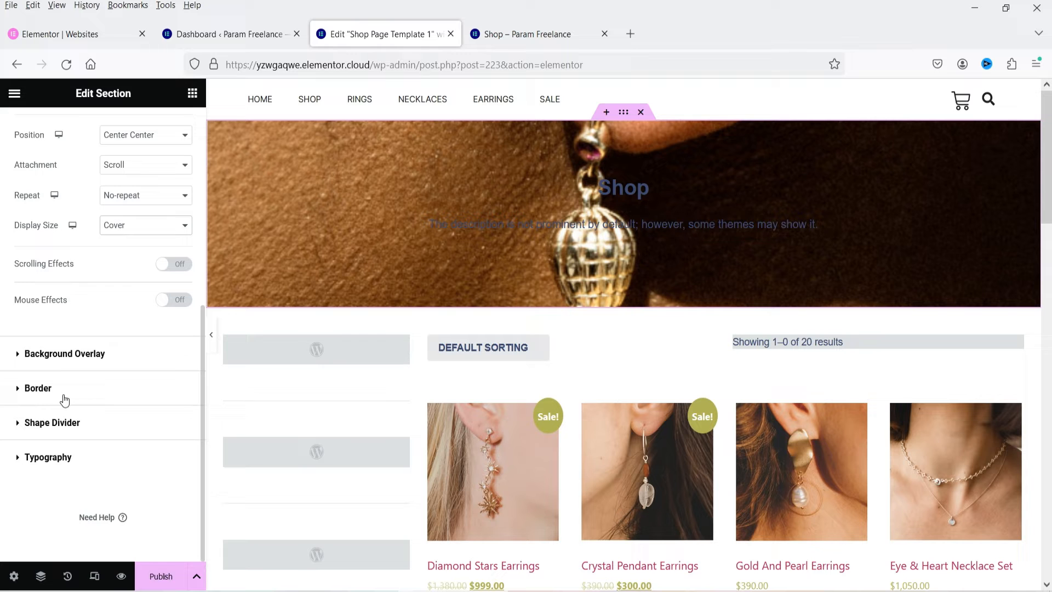
click(57, 357)
click(160, 278)
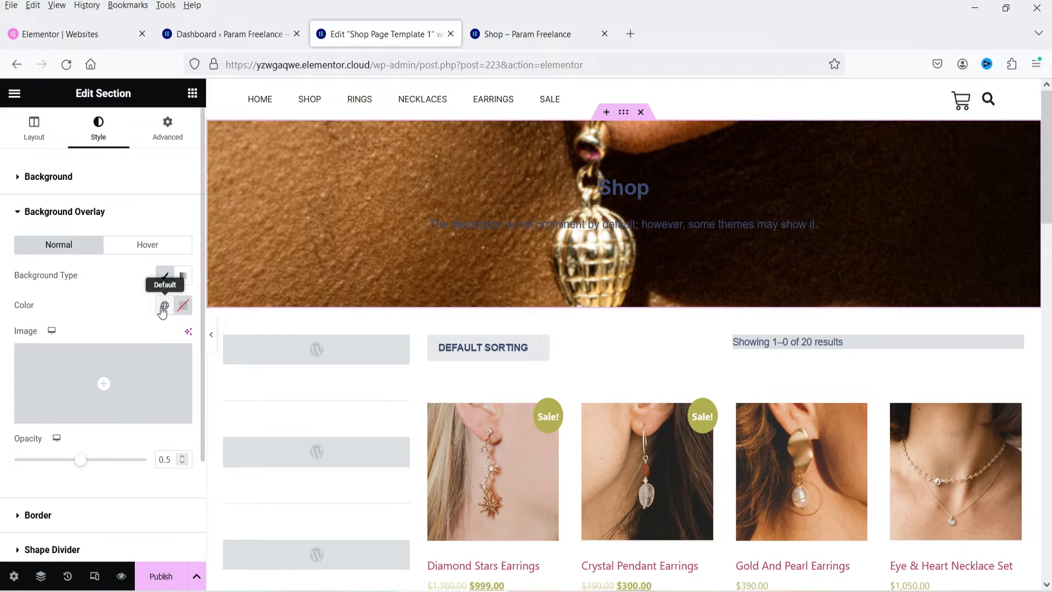
click(164, 306)
click(81, 488)
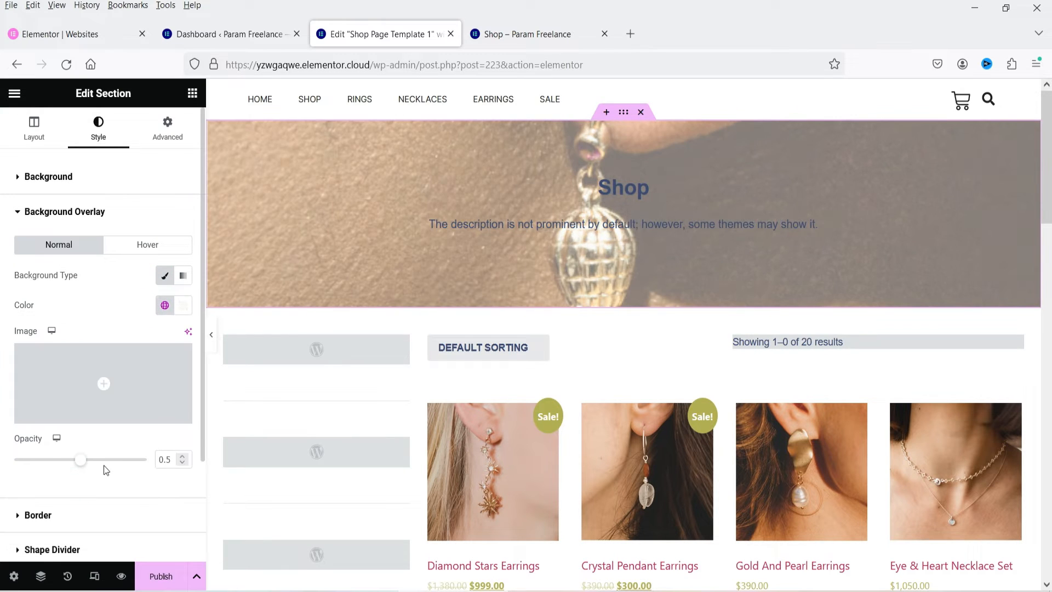
drag(80, 462, 105, 463)
click(164, 305)
click(99, 511)
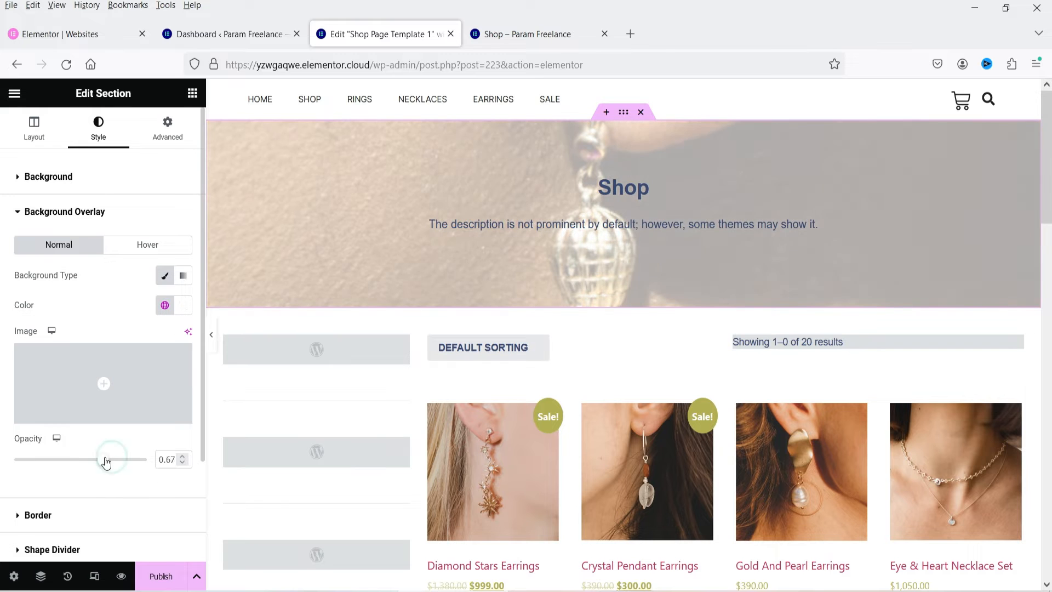
click(165, 305)
click(65, 373)
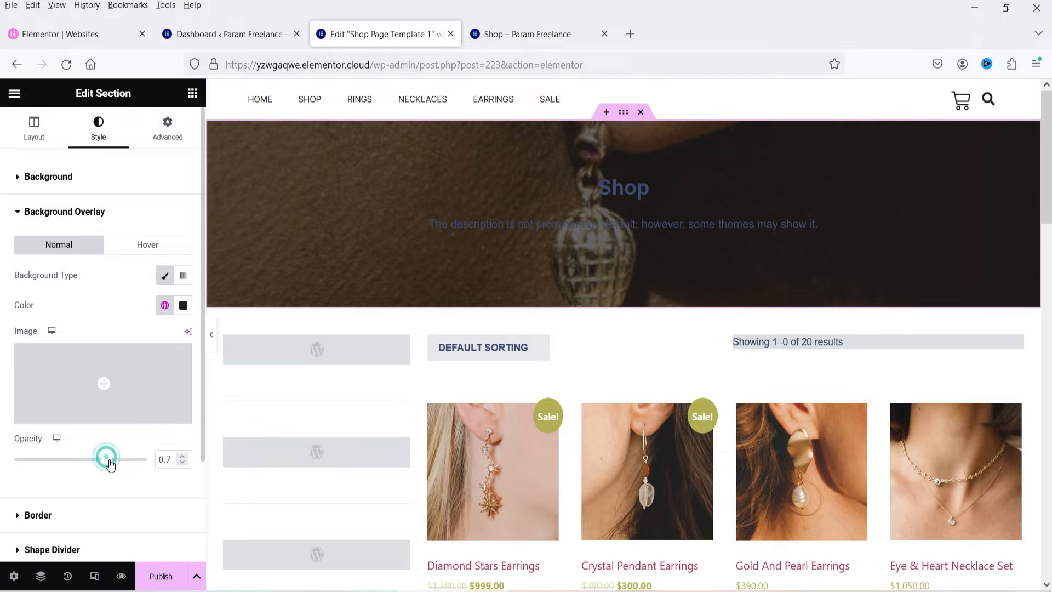
Step: Change the Shop page title and the description below it to the white global color
click(624, 187)
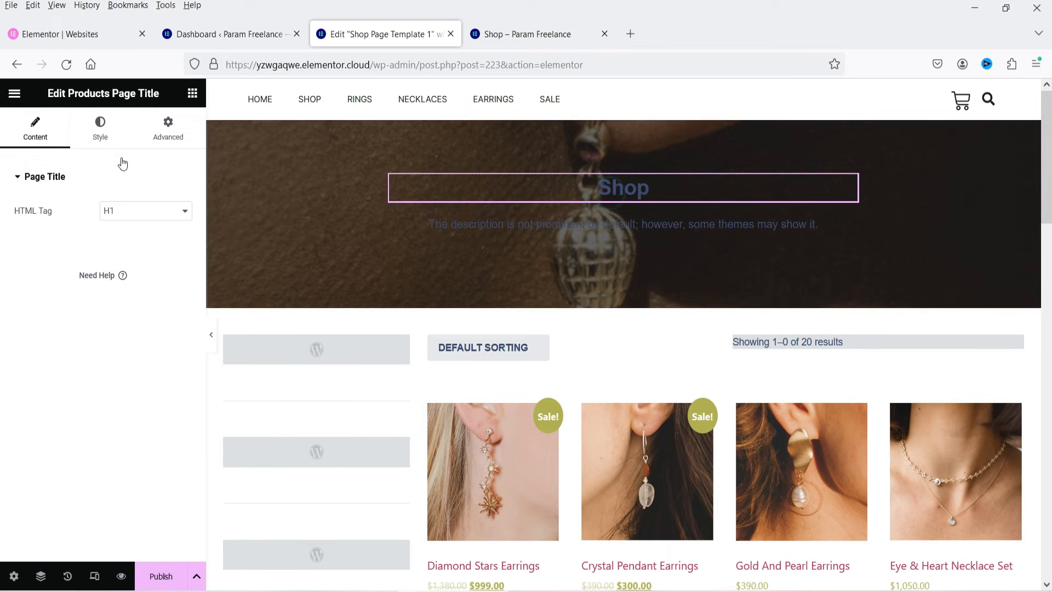
click(102, 129)
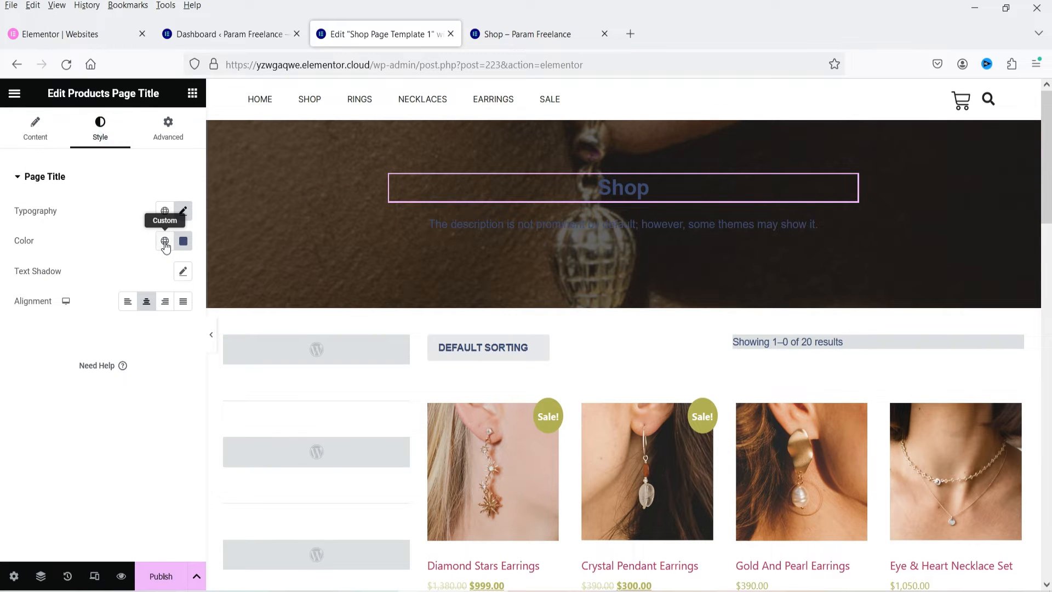
click(165, 245)
click(66, 452)
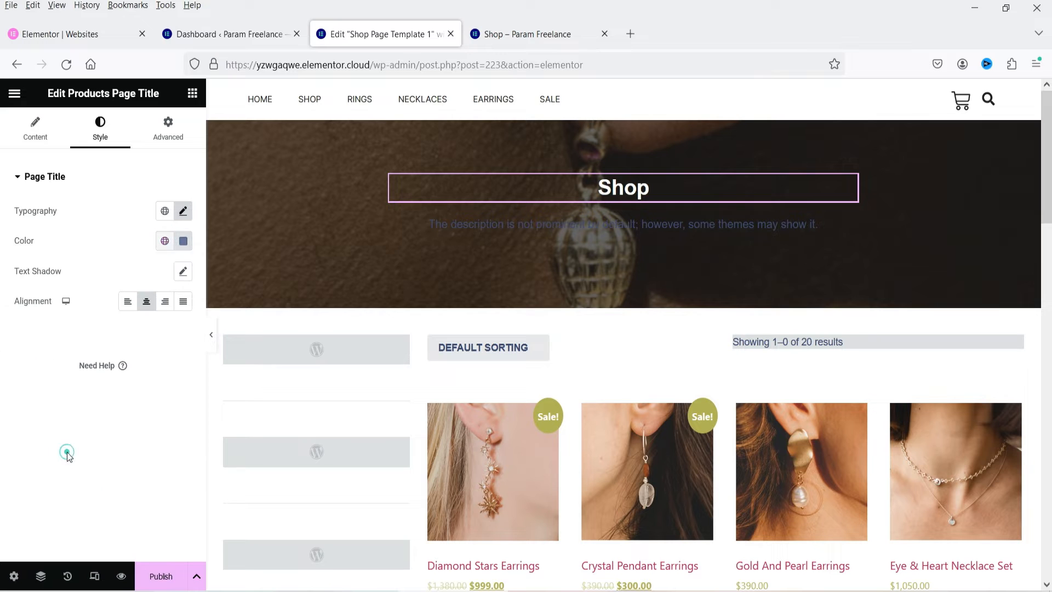
click(488, 224)
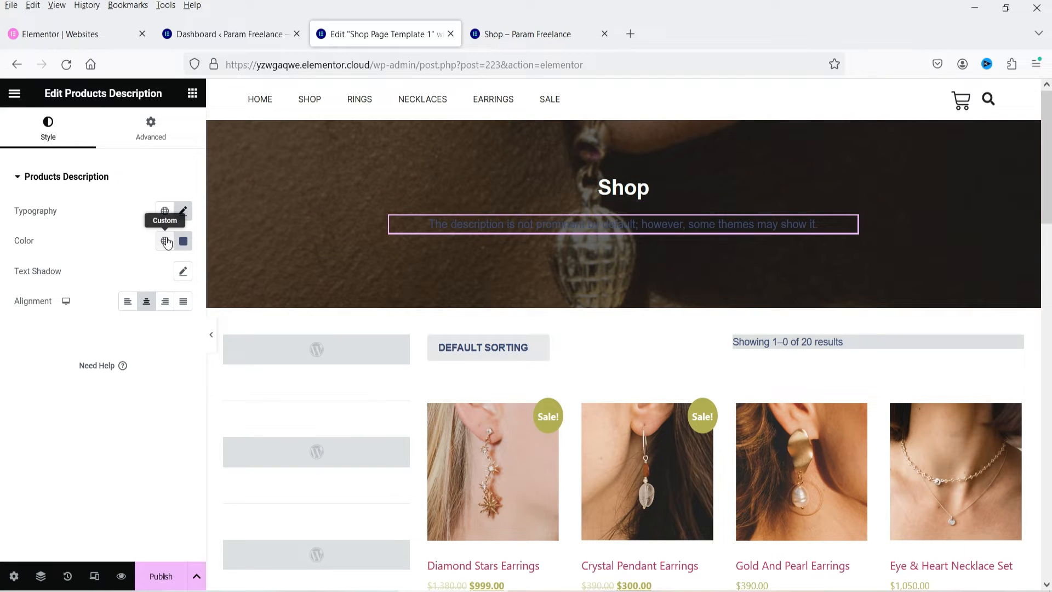
click(167, 242)
click(84, 455)
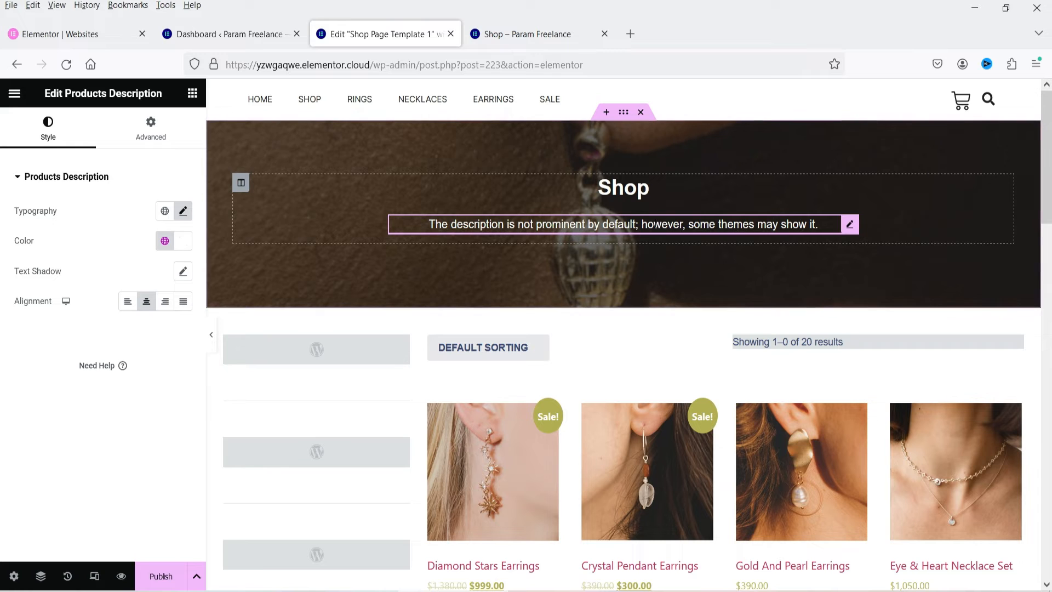
Step: Enlarge the header description text and set the Shop page title's font size to 58 px
click(183, 212)
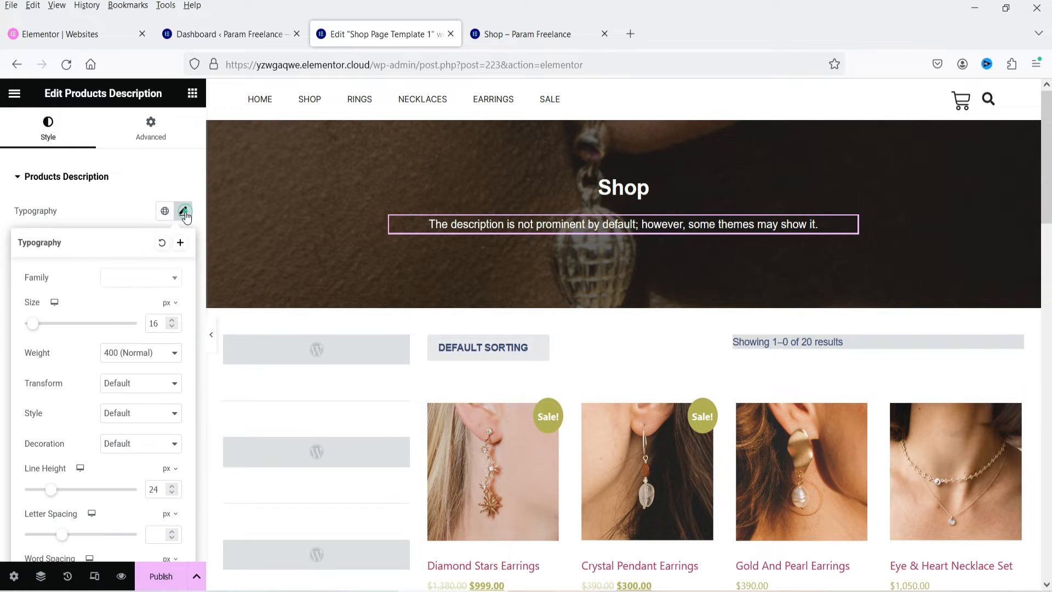
drag(48, 332, 57, 323)
click(415, 208)
click(184, 212)
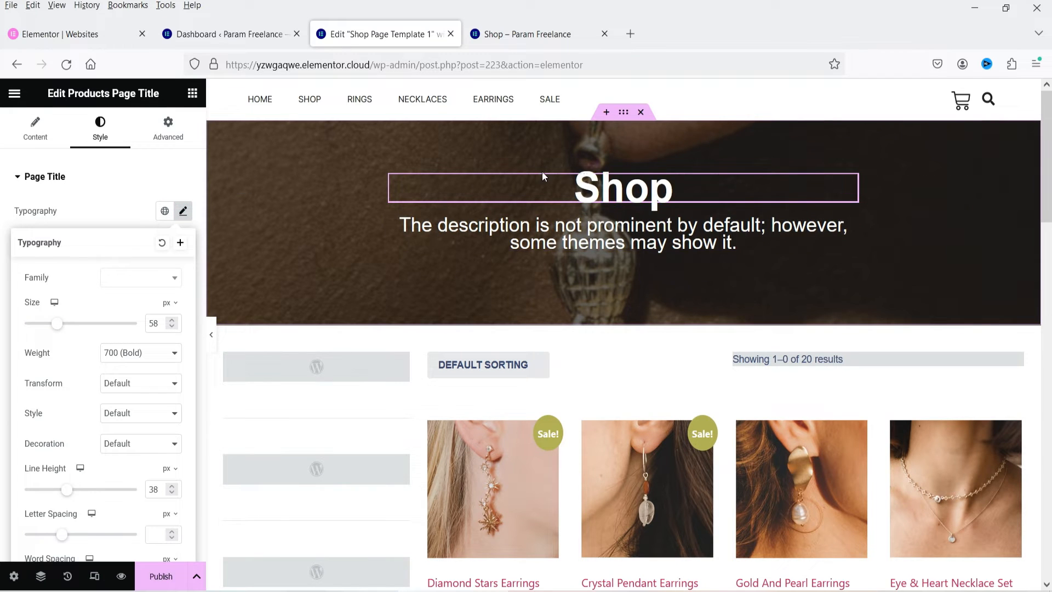
Step: Examine the products section and the settings of its sorting, result count, price filter and attribute filter widgets
scroll(533, 207, down, 2)
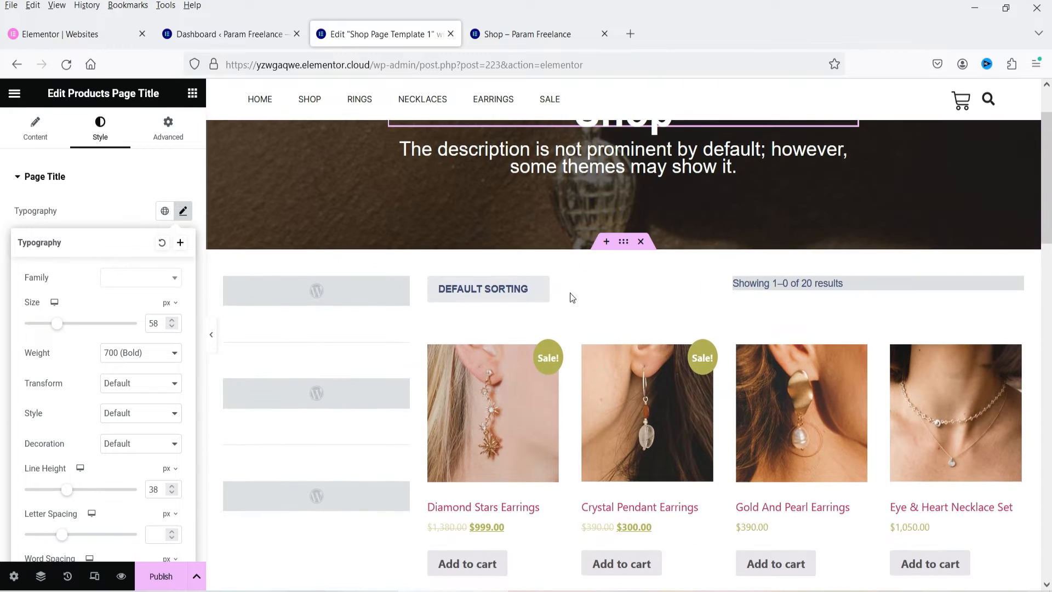
click(624, 246)
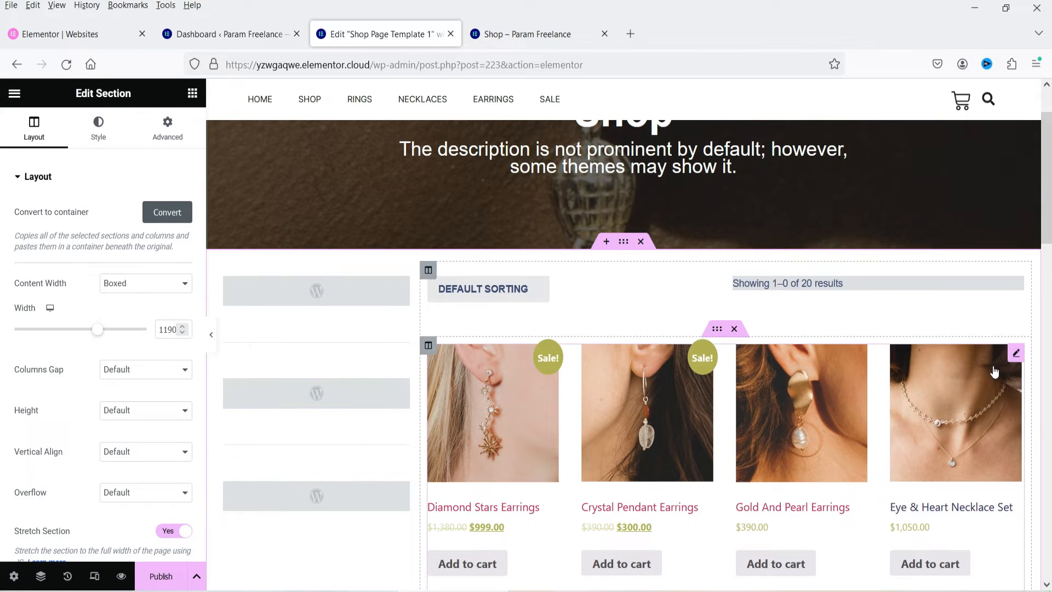
scroll(981, 374, down, 2)
scroll(981, 374, down, 5)
scroll(899, 357, up, 8)
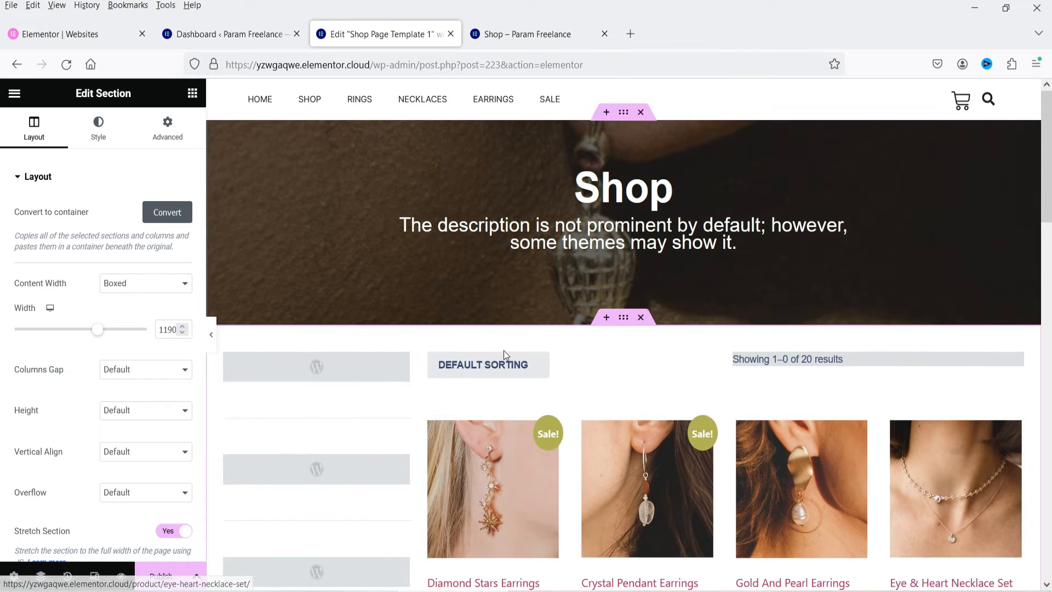
click(493, 367)
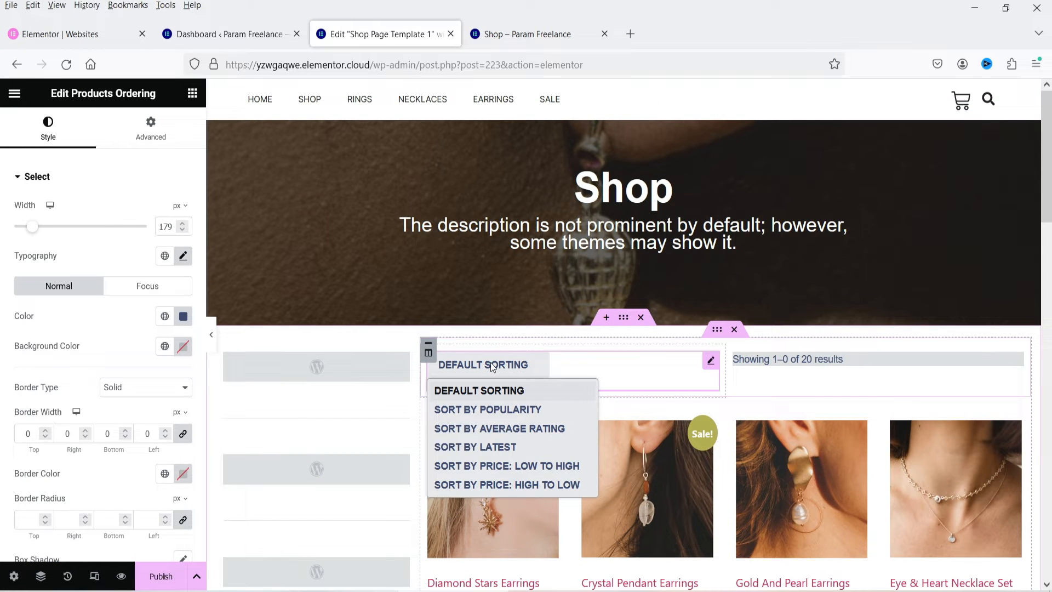
click(805, 359)
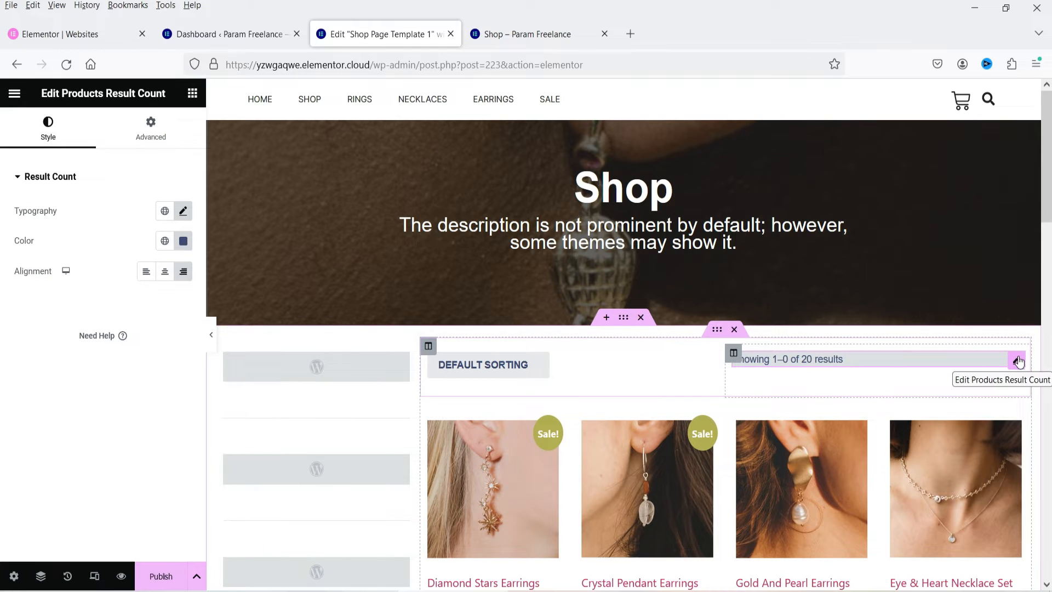
click(287, 370)
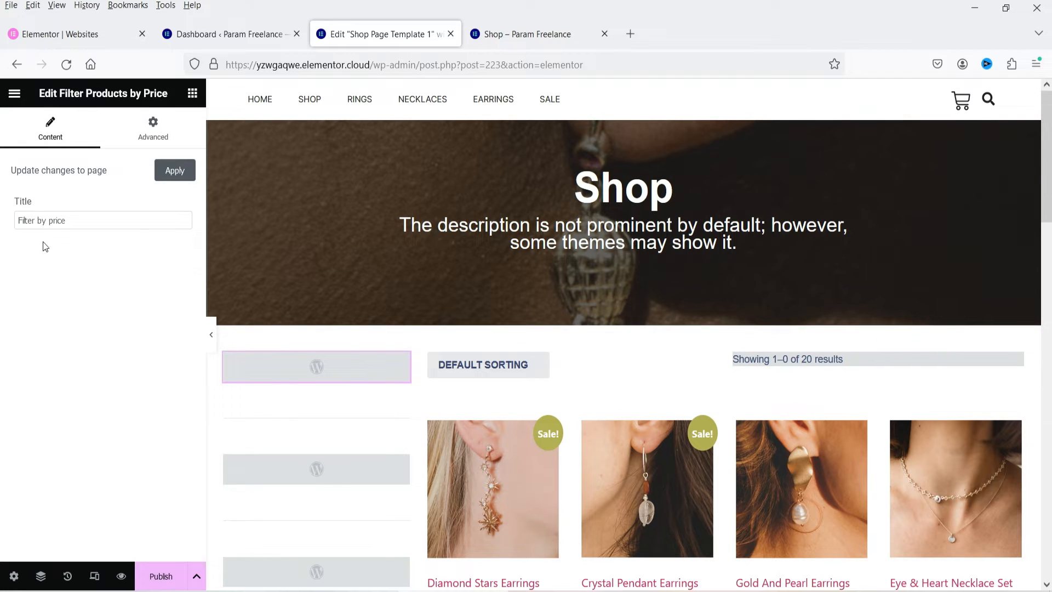
scroll(261, 421, down, 3)
click(316, 318)
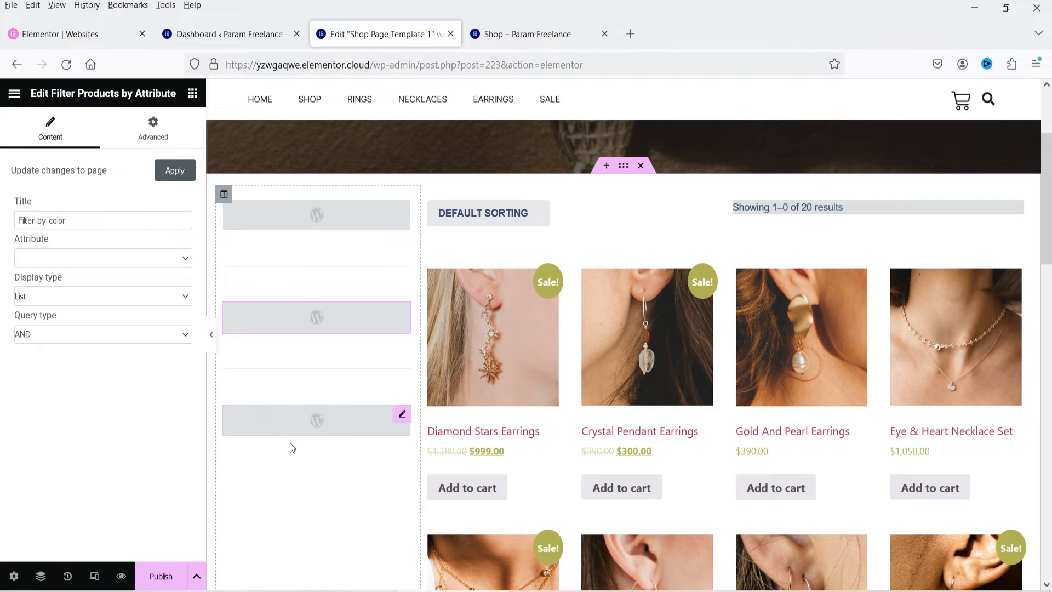
Step: Delete the price filter and the last filter widget from the sidebar column, keeping the attribute filter
right_click(400, 212)
click(441, 524)
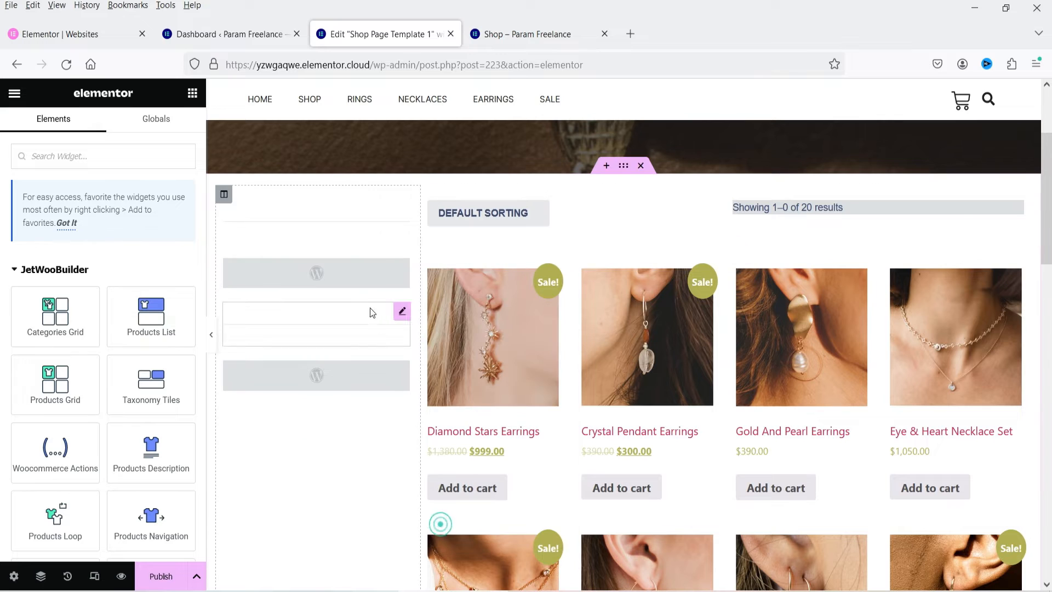
right_click(400, 371)
click(446, 576)
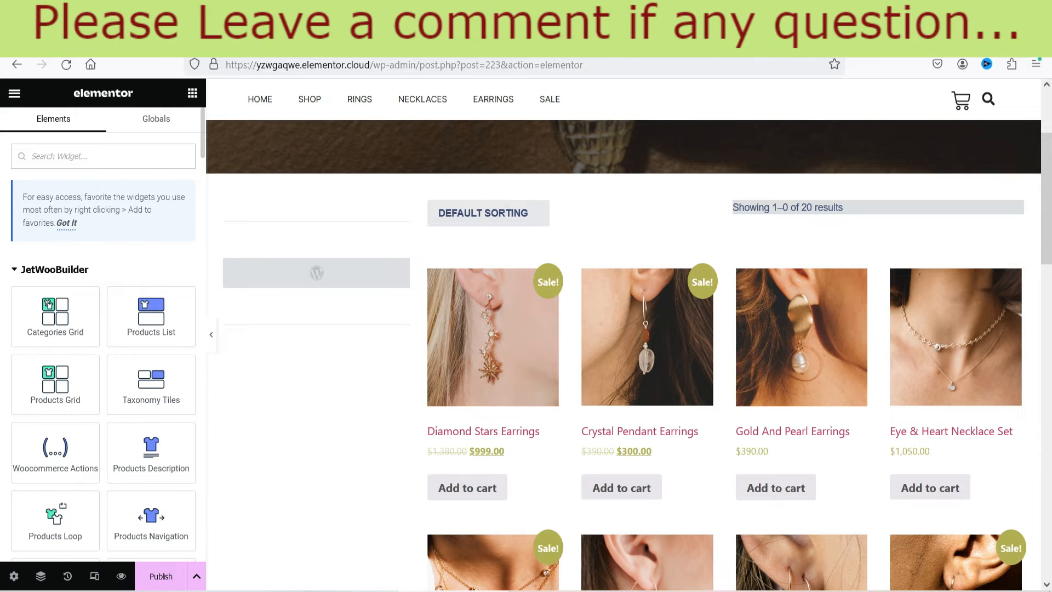
Step: Search the widgets for "filter" and add a Checkboxes Filter above the remaining attribute filter in the sidebar
text(filter)
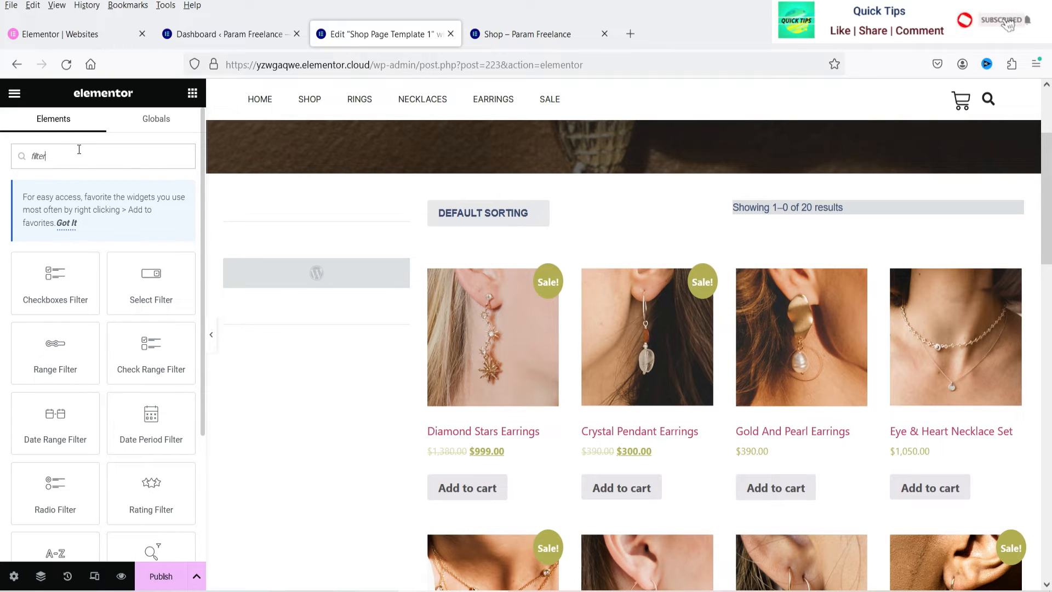
drag(52, 285, 275, 273)
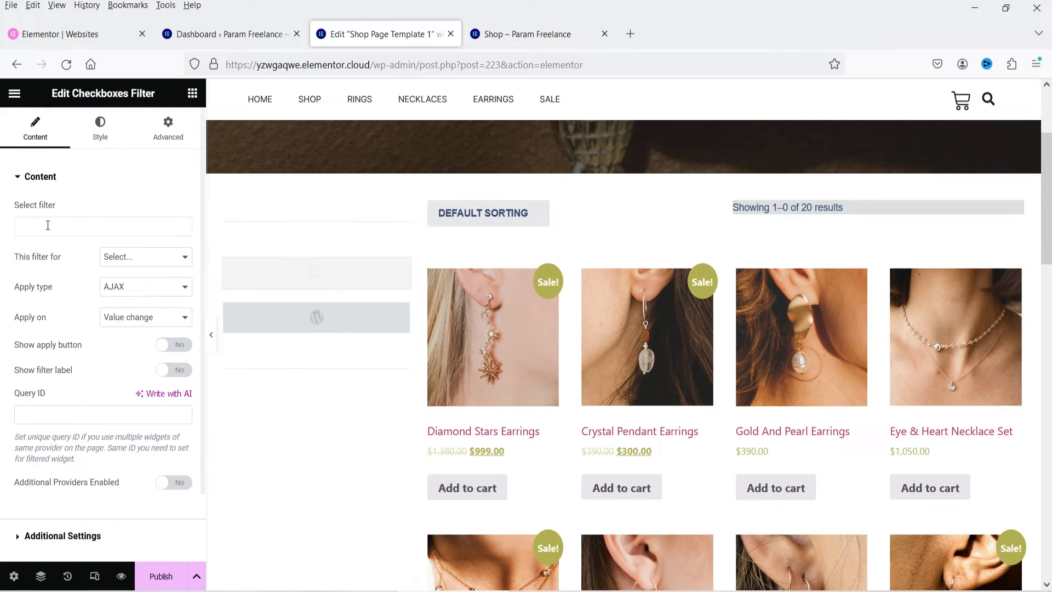
Step: Assign the Category filter to the Checkboxes Filter and delete the remaining attribute filter below it
click(16, 224)
text(cate)
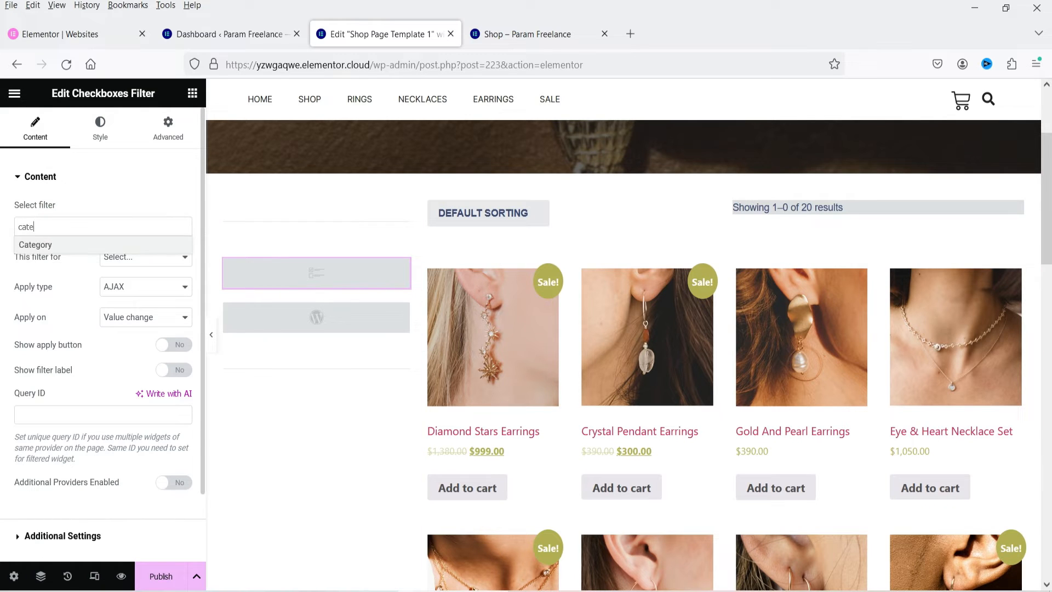
click(39, 246)
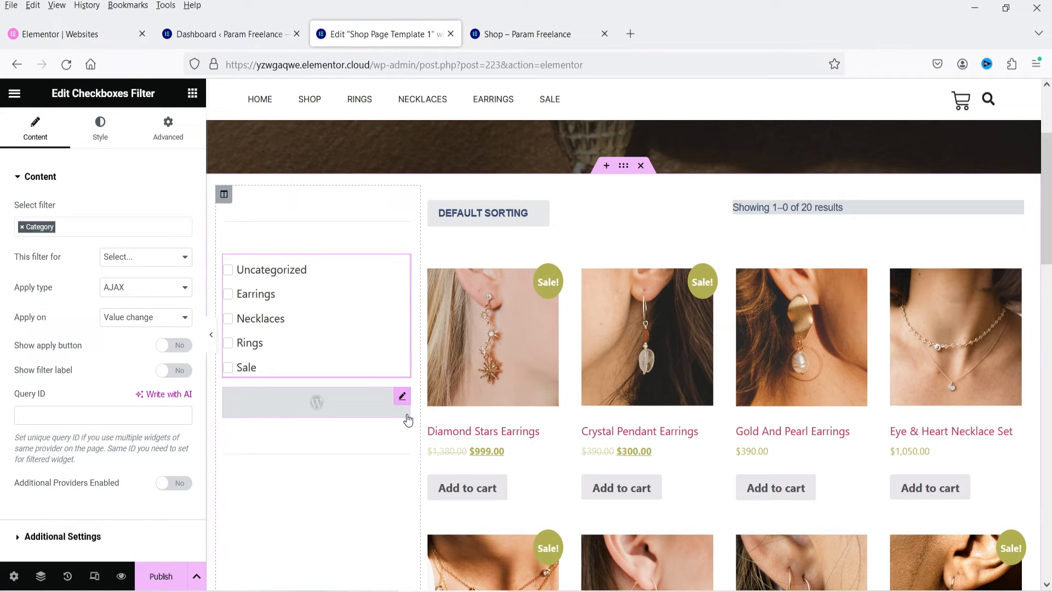
right_click(408, 420)
click(453, 577)
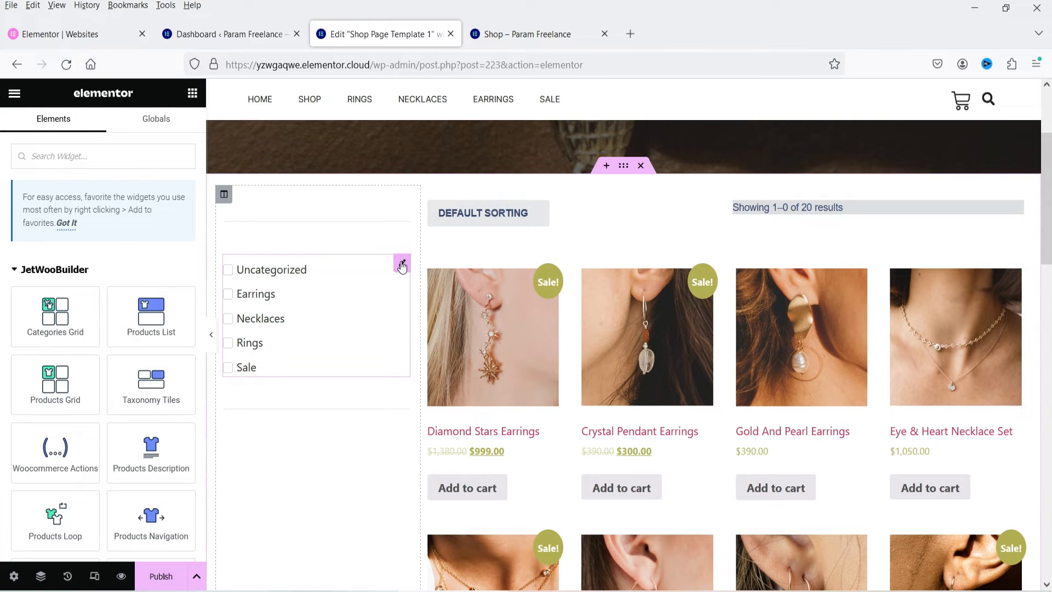
Step: Enable the filter label and the apply button for the category Checkboxes Filter
click(402, 262)
click(171, 371)
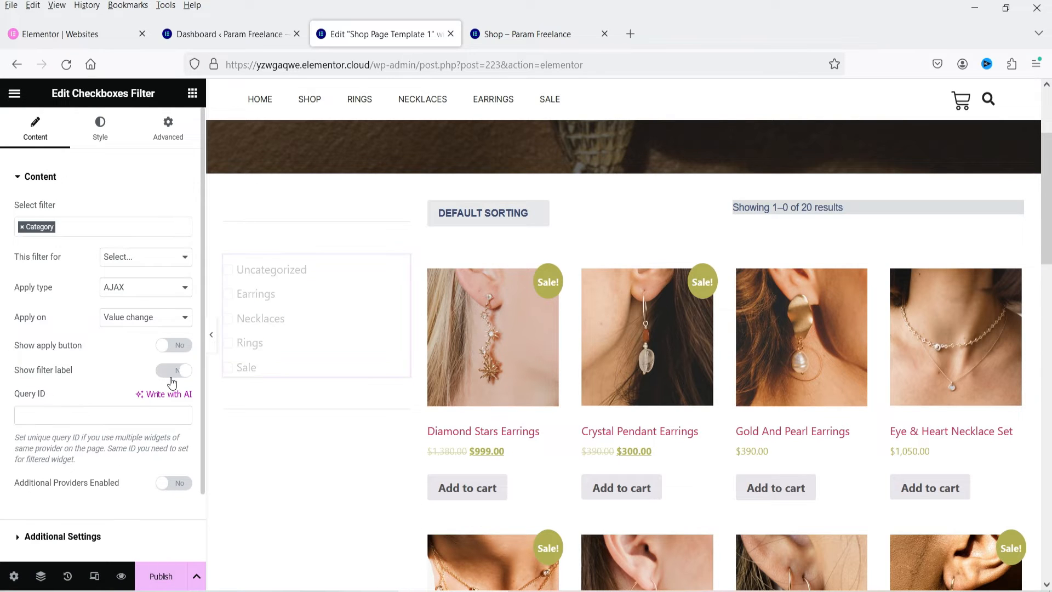
click(174, 345)
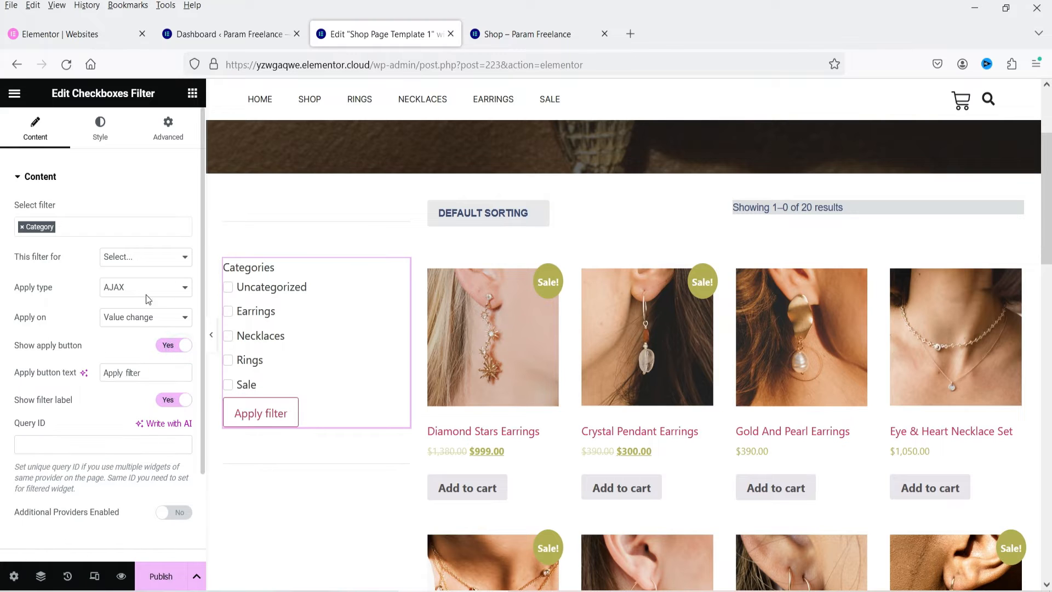
Step: Search the widgets for "filter", add a Range Filter below the category checkboxes and assign it the Price Range filter
click(193, 90)
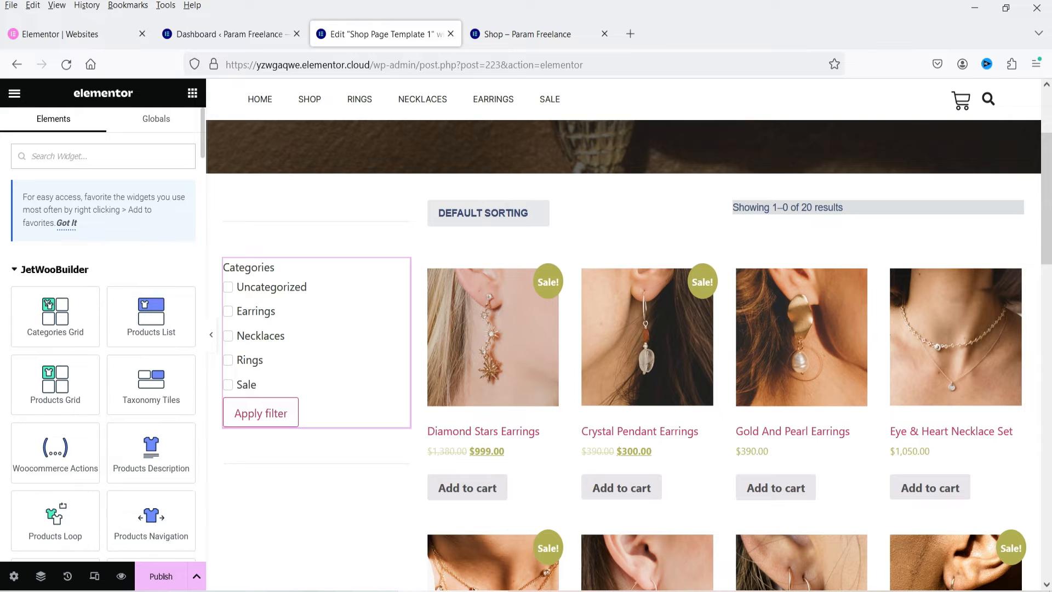
text(filter)
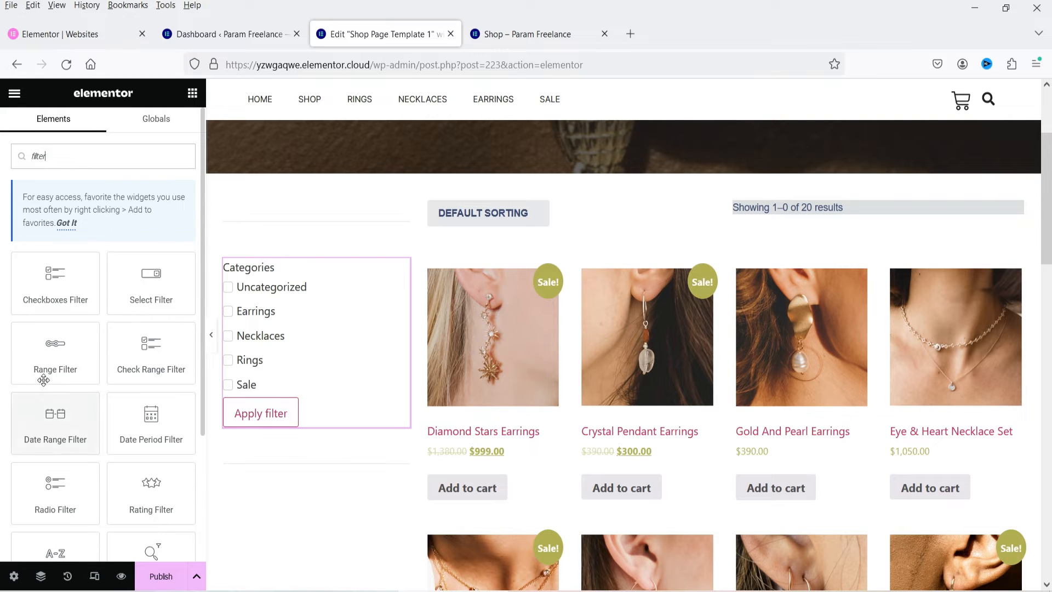
drag(52, 361, 279, 439)
click(53, 222)
text(price)
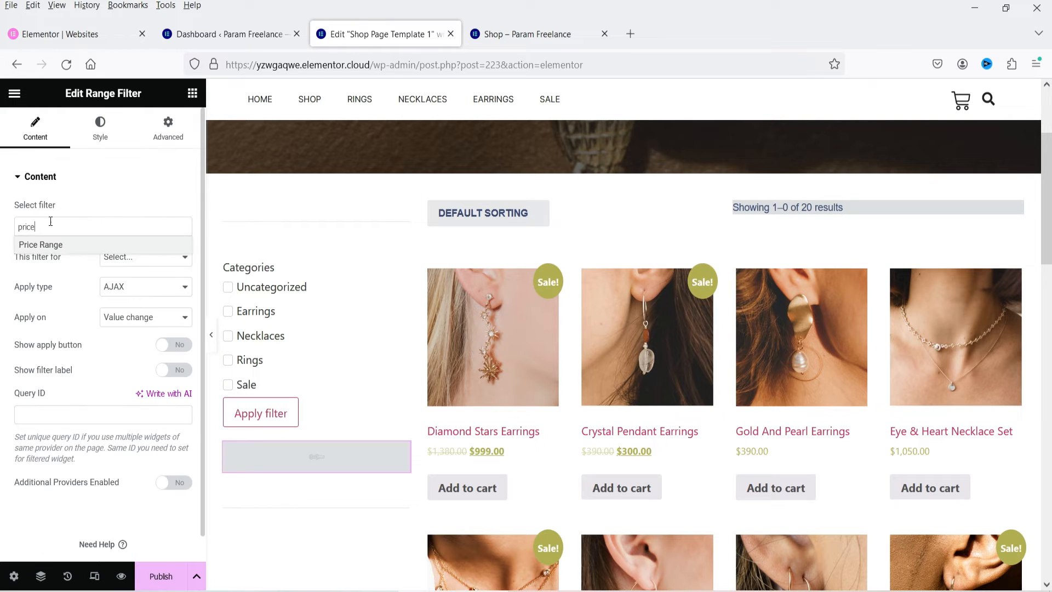
click(50, 244)
Step: Enable the apply button and the filter label for the price Range Filter
click(173, 345)
click(173, 400)
scroll(337, 350, down, 2)
scroll(338, 352, down, 1)
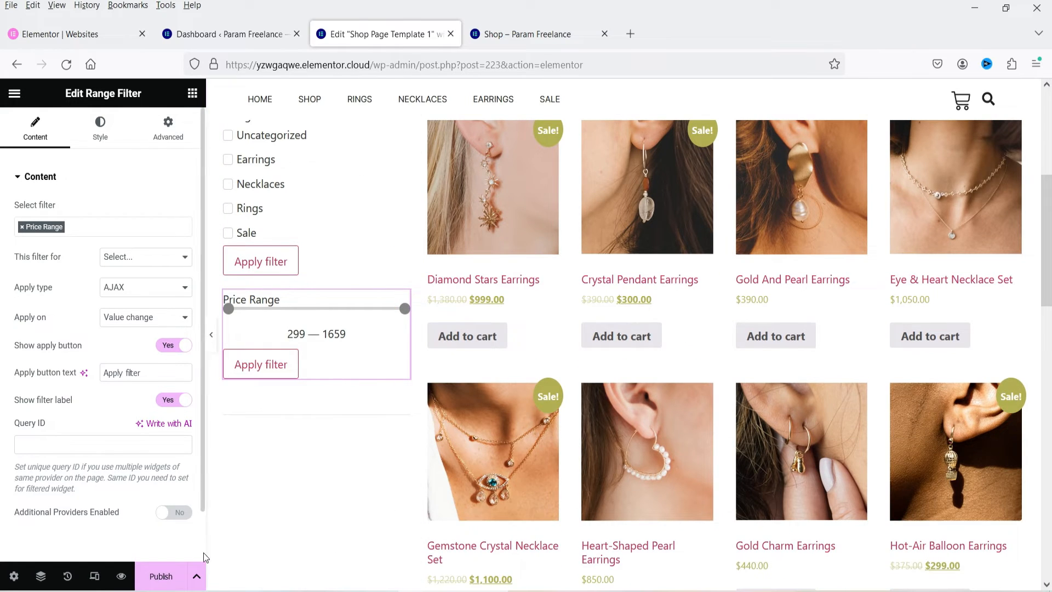
scroll(723, 331, up, 4)
scroll(805, 318, down, 3)
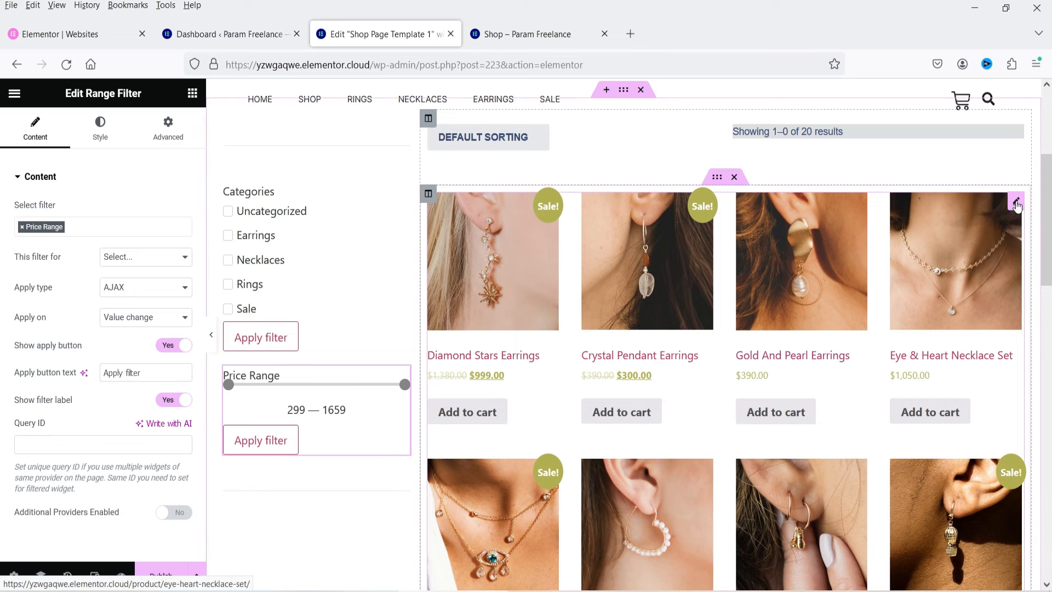
Step: Try the layout switcher on the Products Loop widget
click(1016, 203)
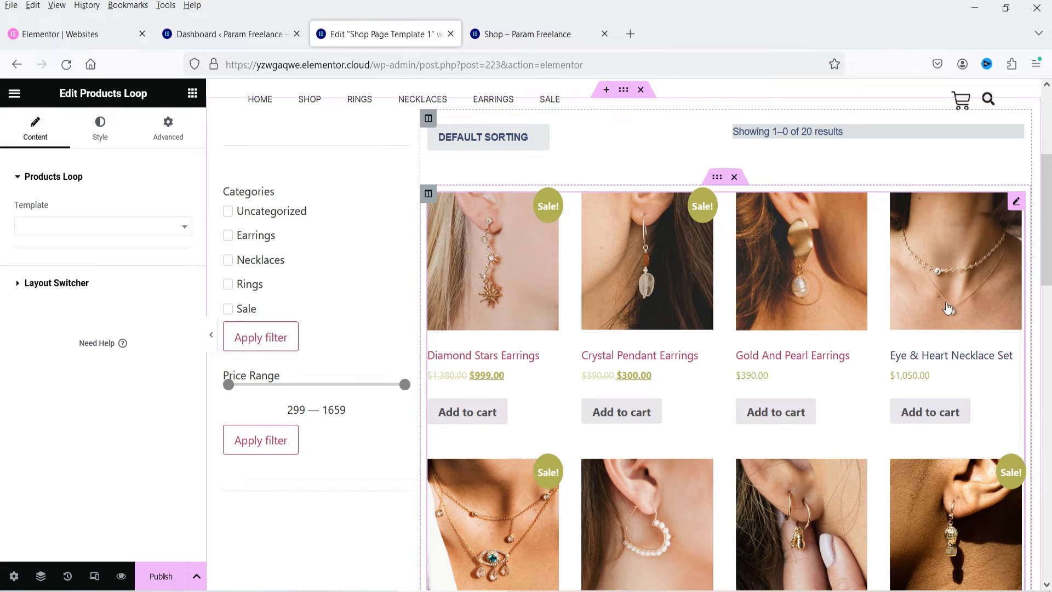
scroll(939, 376, down, 5)
scroll(843, 478, up, 8)
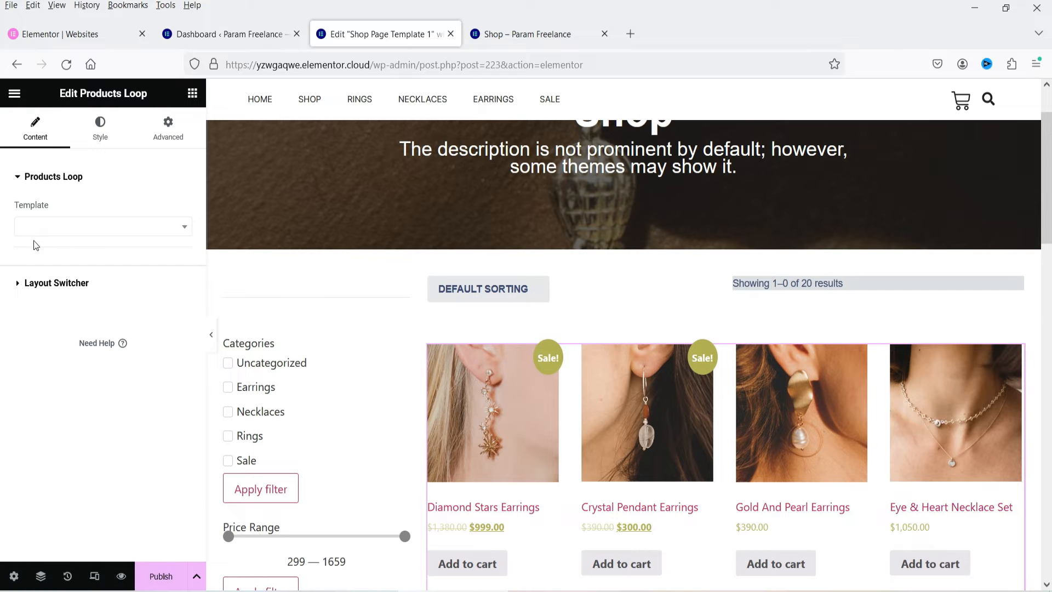
click(35, 280)
click(175, 243)
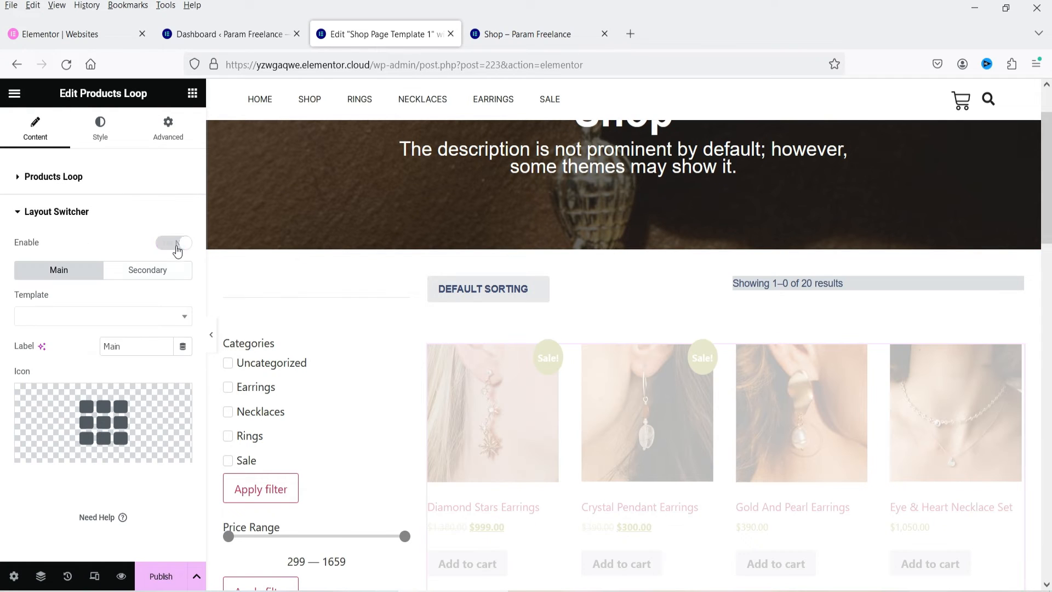
scroll(888, 350, down, 8)
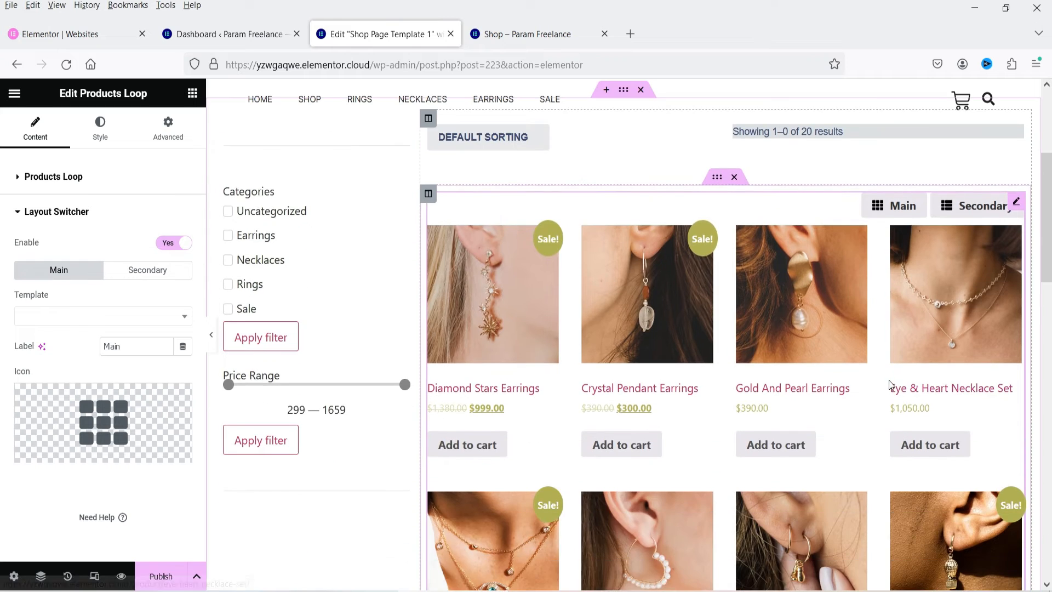
scroll(838, 304, down, 4)
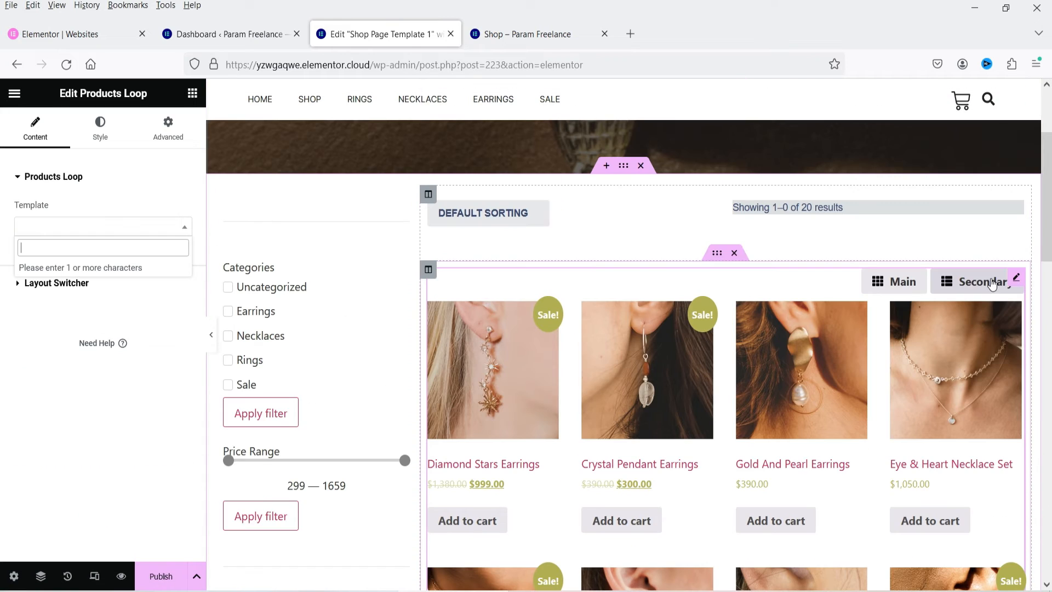
Step: Delete the Products Loop widget from the products section
right_click(1016, 277)
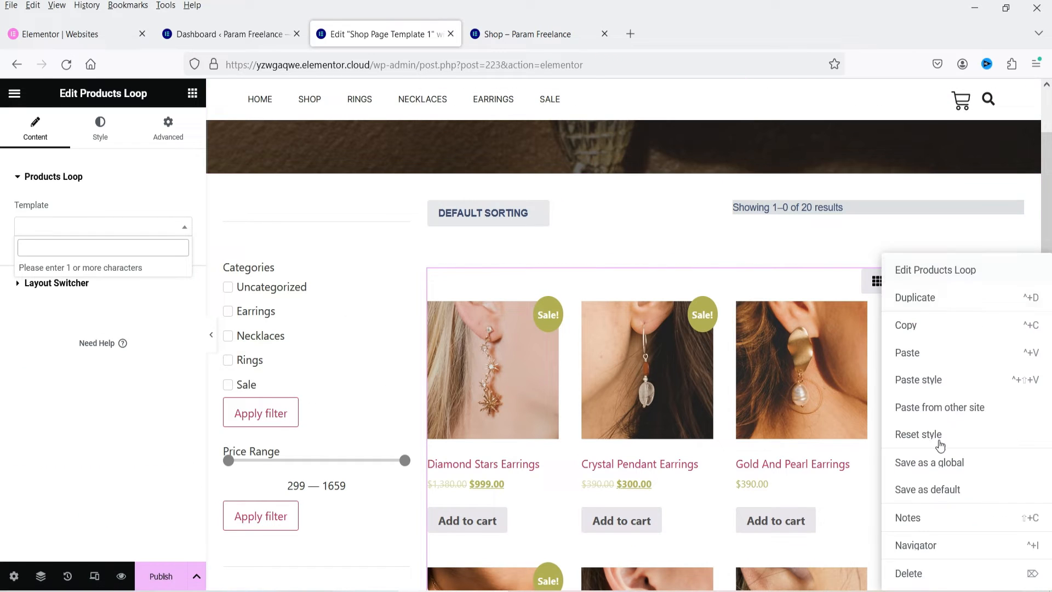
click(924, 574)
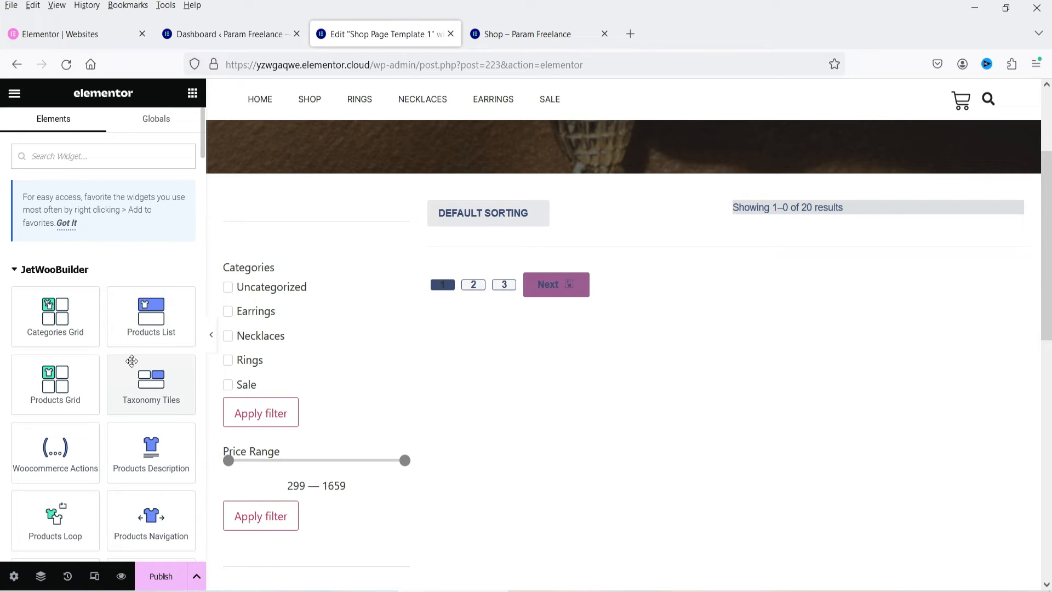
Step: Try a Products List widget above the pagination, review its layout and remove it
drag(148, 305, 555, 297)
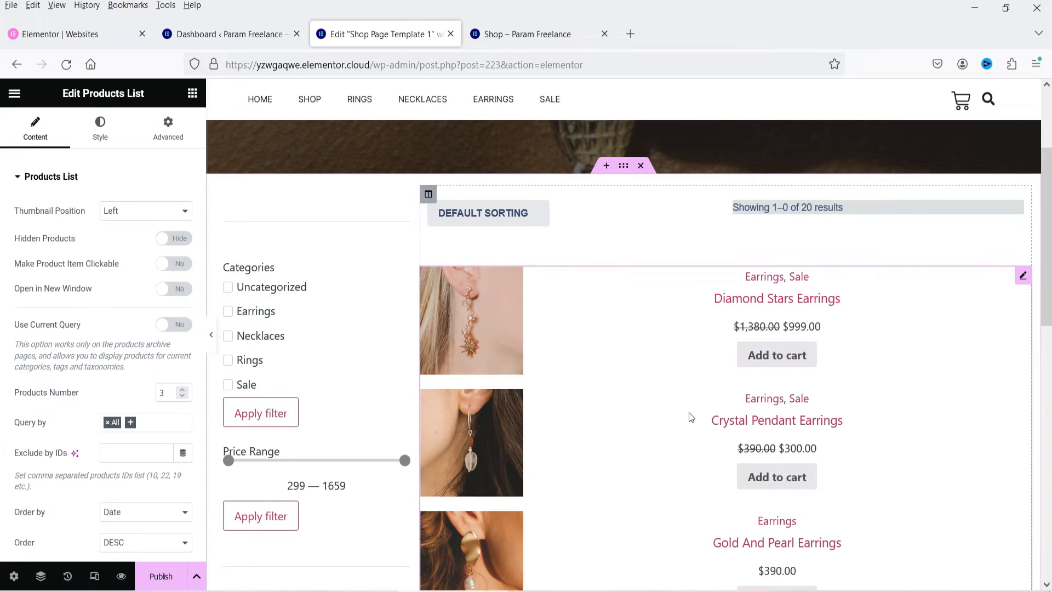
scroll(749, 324, down, 10)
scroll(690, 362, up, 7)
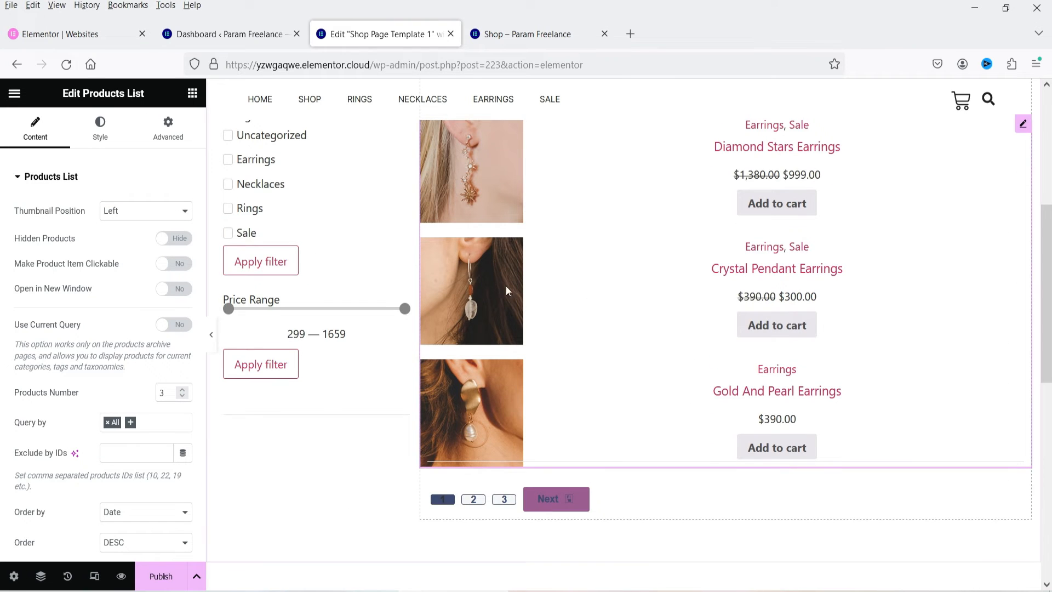
scroll(596, 295, up, 3)
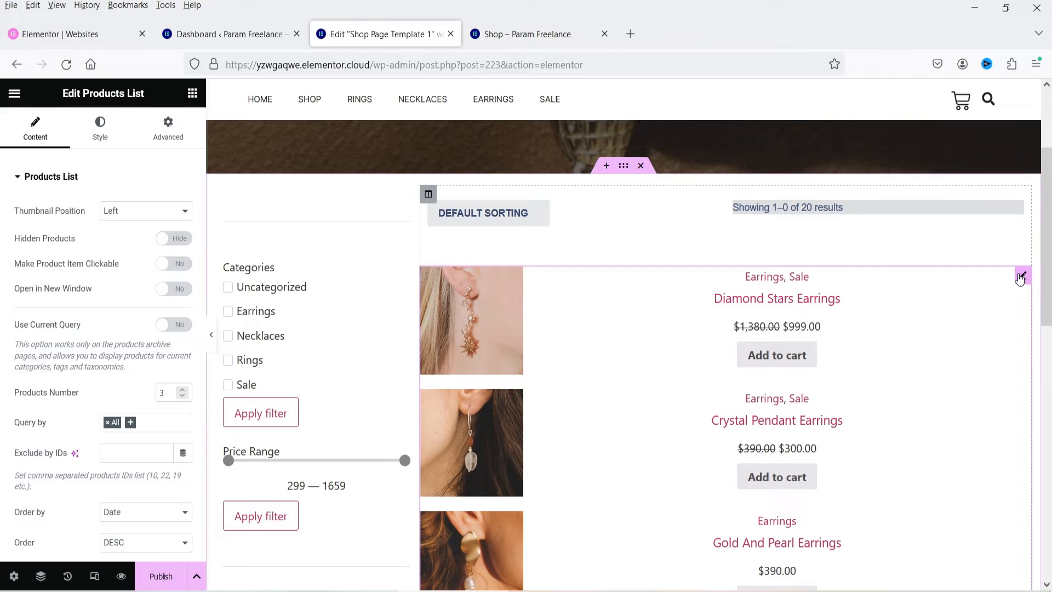
right_click(1021, 277)
click(933, 574)
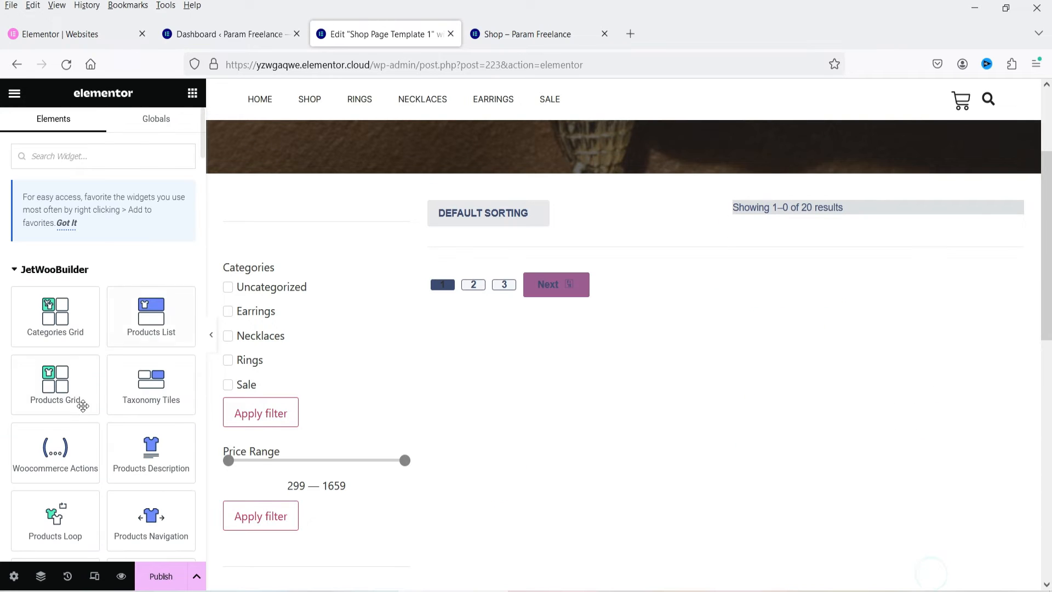
Step: Add a Products Grid above the pagination with 3 columns and equal column height enabled
drag(55, 381, 598, 271)
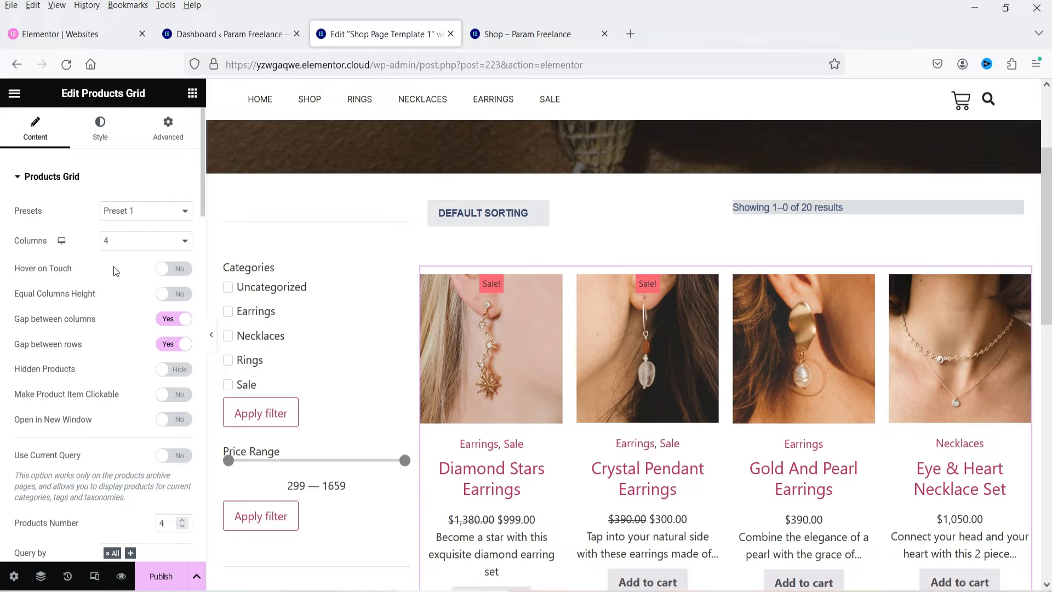
click(138, 241)
click(137, 242)
click(129, 289)
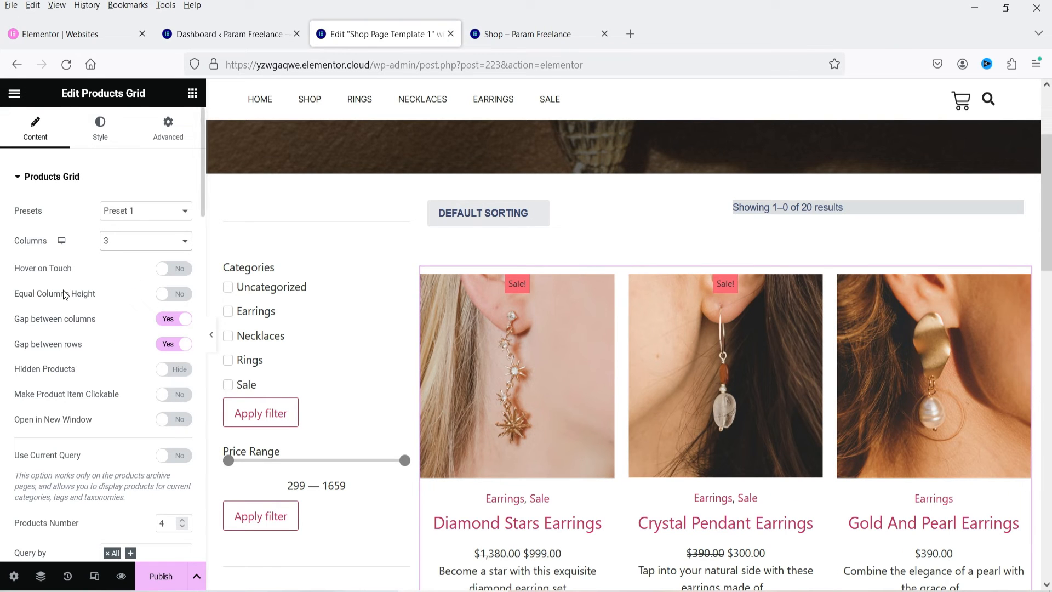
click(171, 294)
click(171, 294)
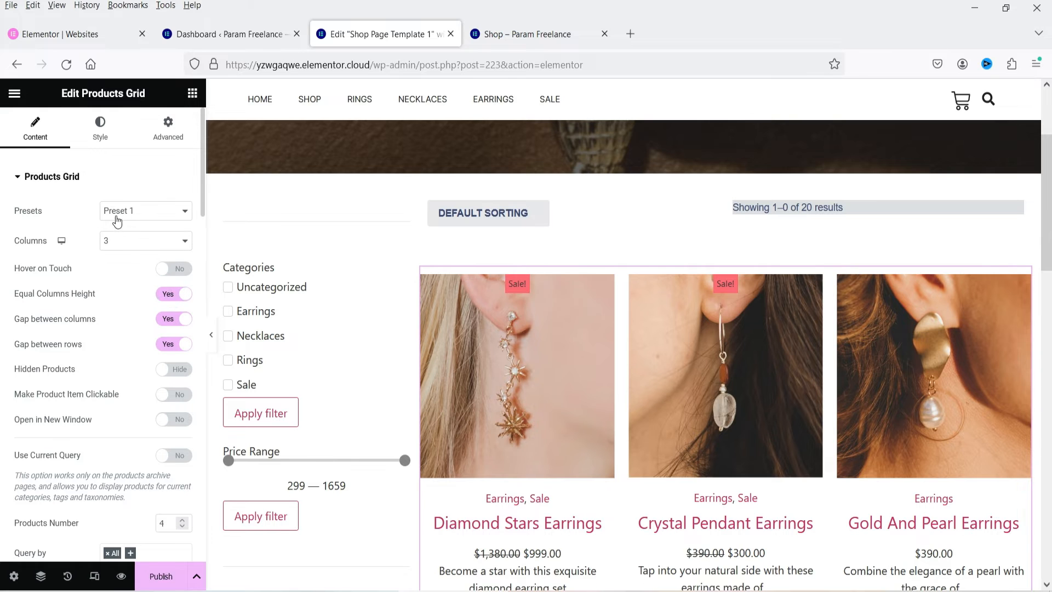
Step: Try Preset 2 and Preset 3 on the Products Grid and restore Preset 1
click(121, 213)
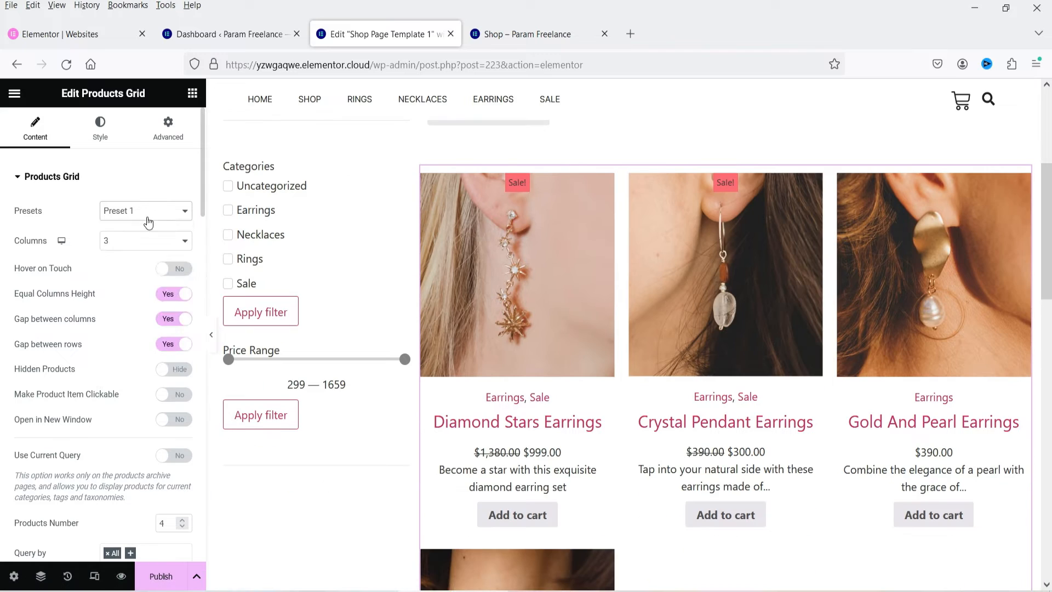
click(146, 215)
click(131, 251)
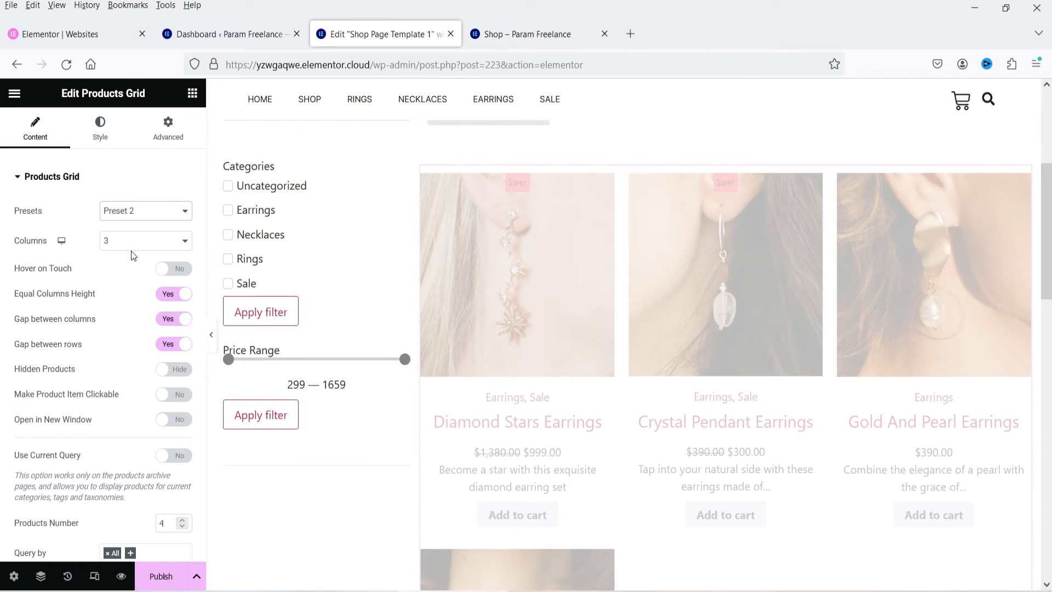
click(135, 211)
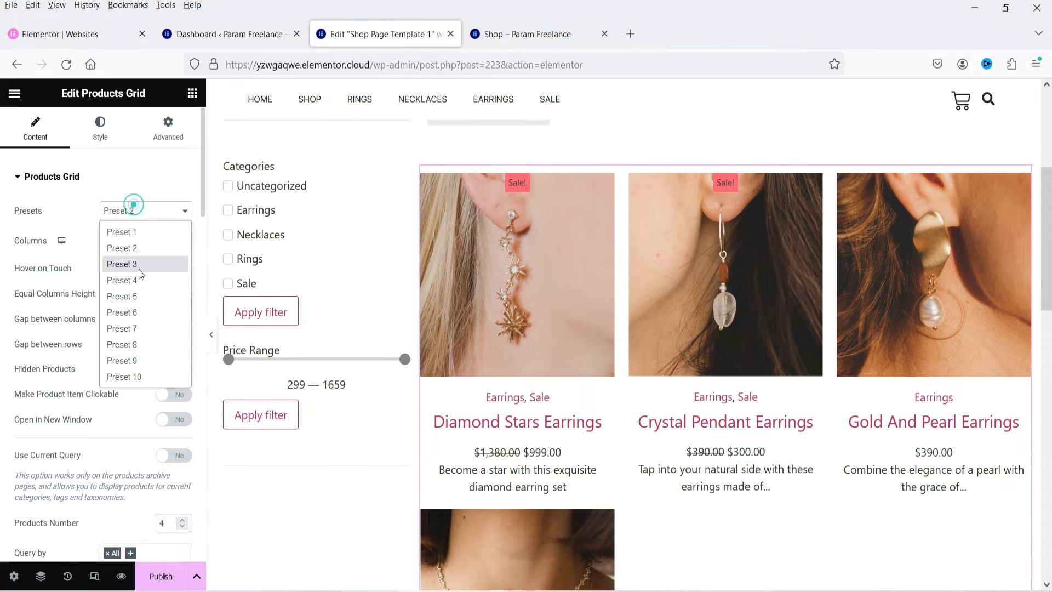
click(138, 271)
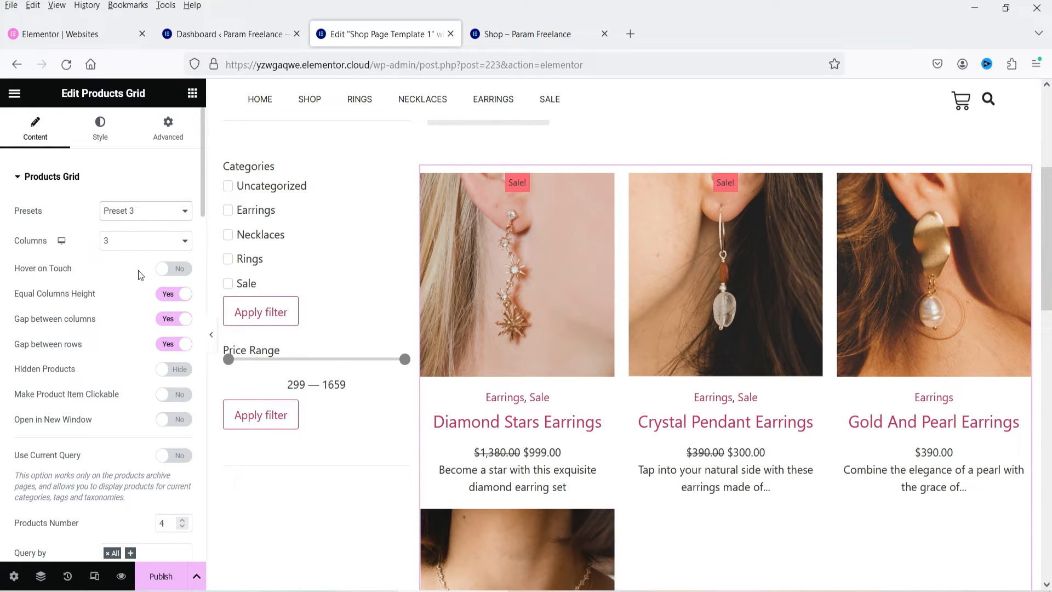
click(137, 211)
click(136, 228)
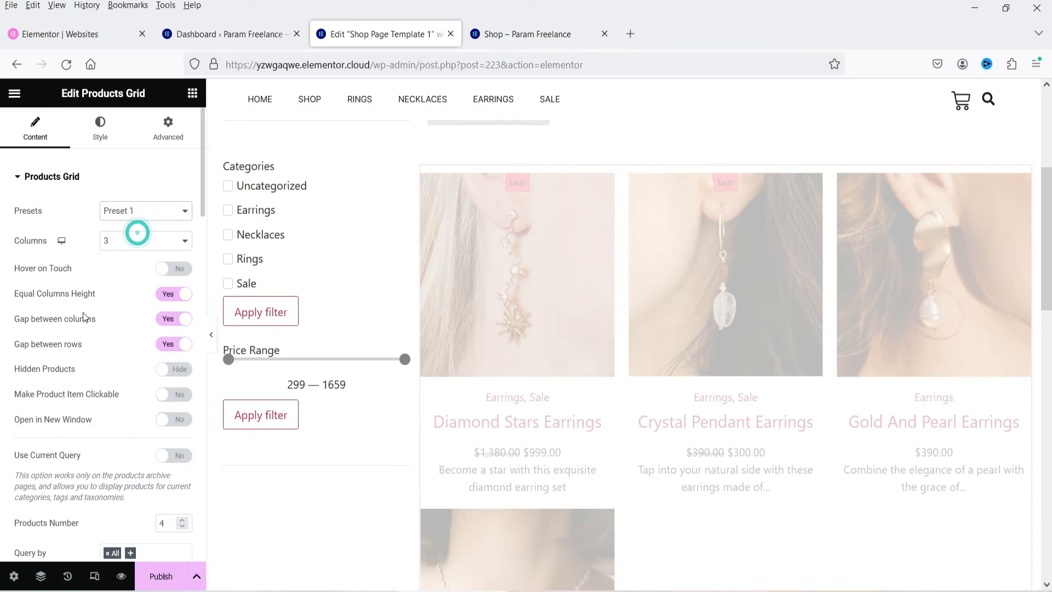
Step: Try the Use Current Query option of the Products Grid and switch it back off
scroll(86, 334, down, 3)
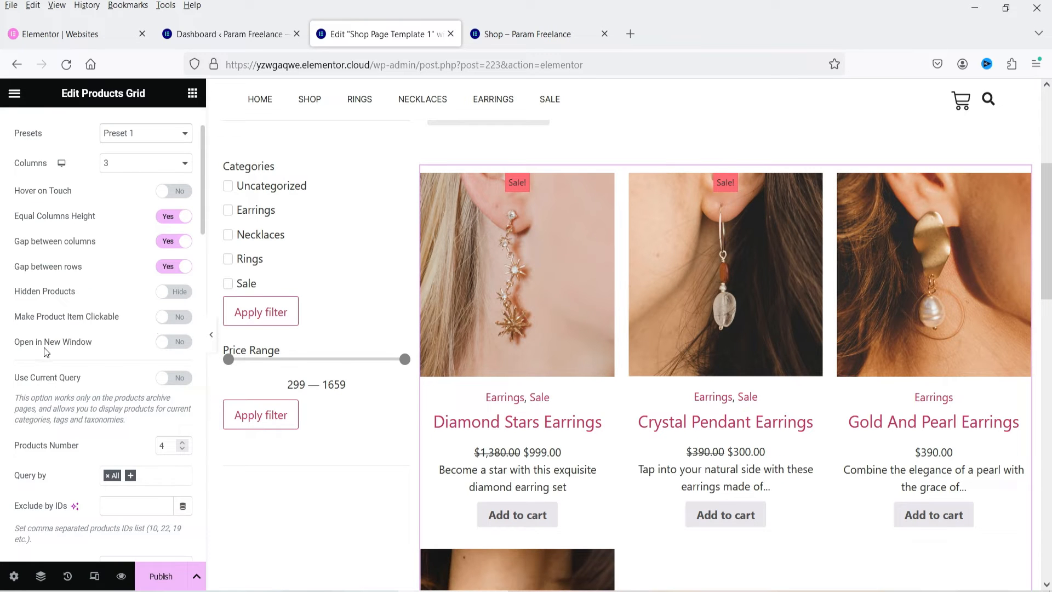
scroll(86, 332, down, 3)
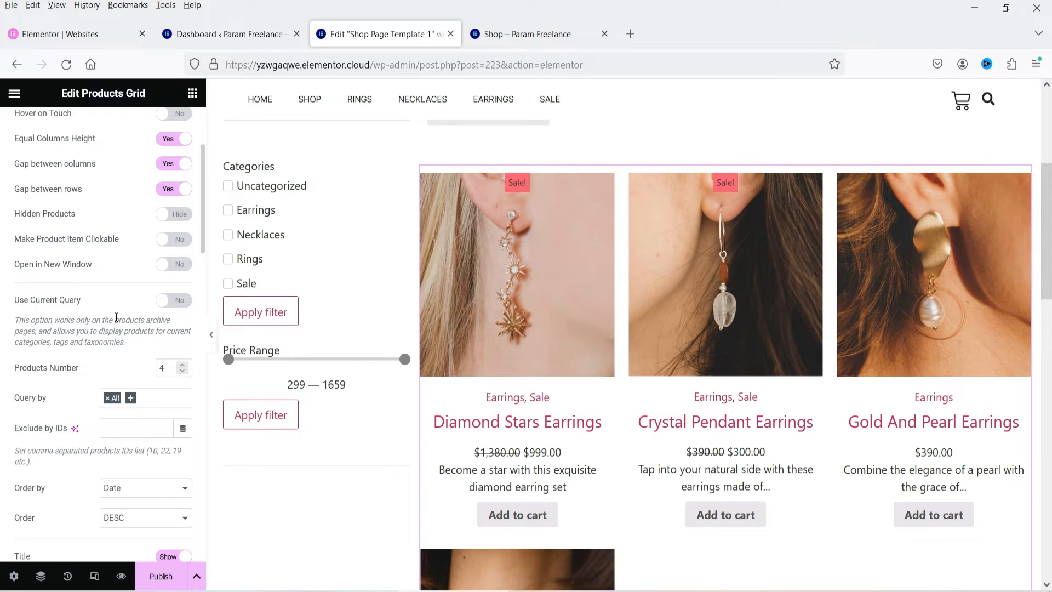
click(178, 304)
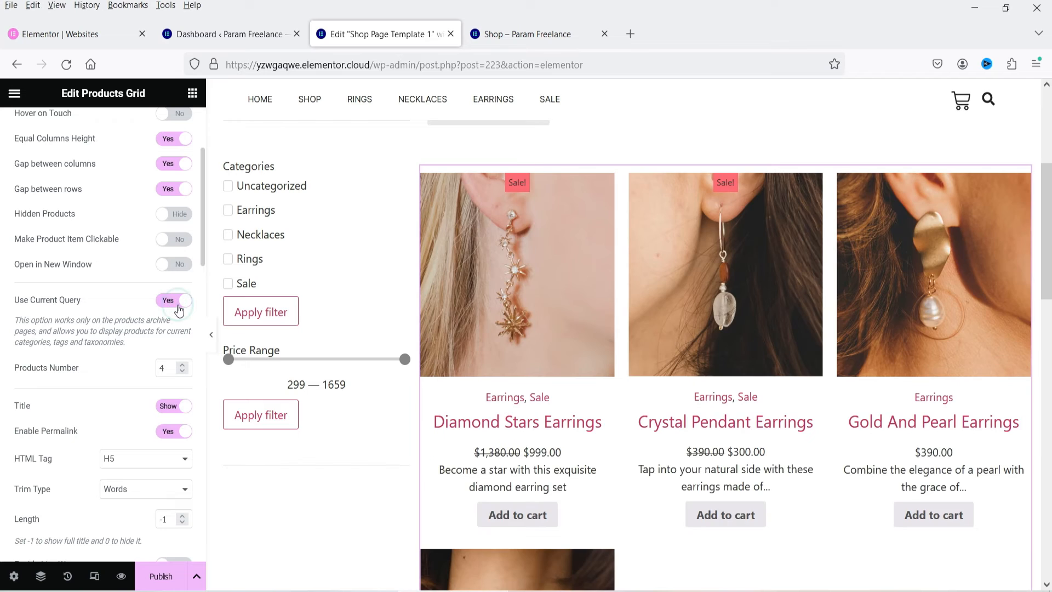
click(178, 304)
Step: Set the Products Grid's products number to 24
click(106, 364)
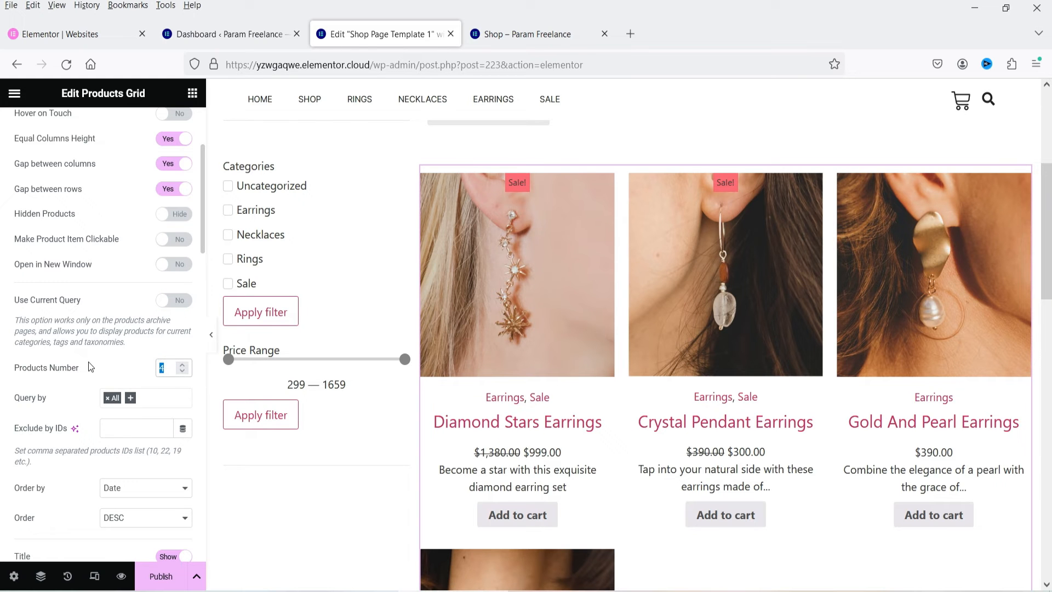
text(2)
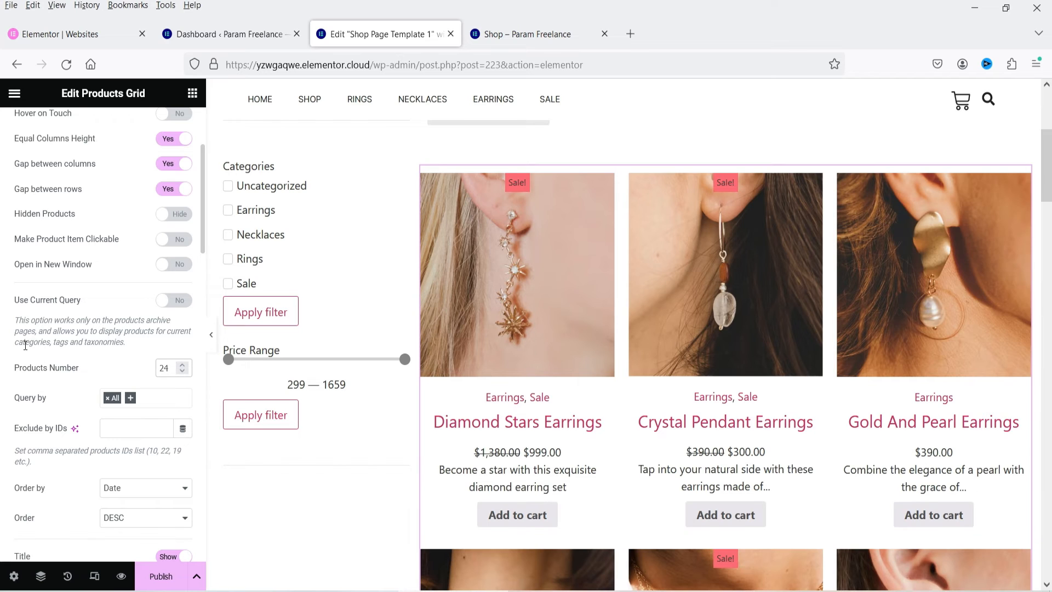
scroll(25, 345, down, 3)
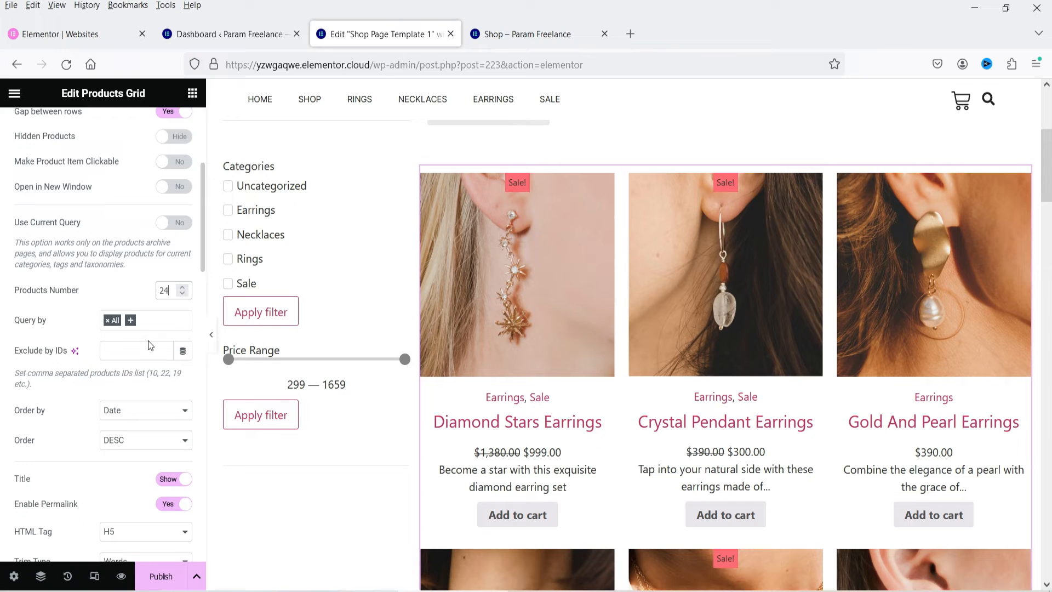
Step: Try hiding the product titles in the Products Grid and show them again
scroll(695, 298, down, 3)
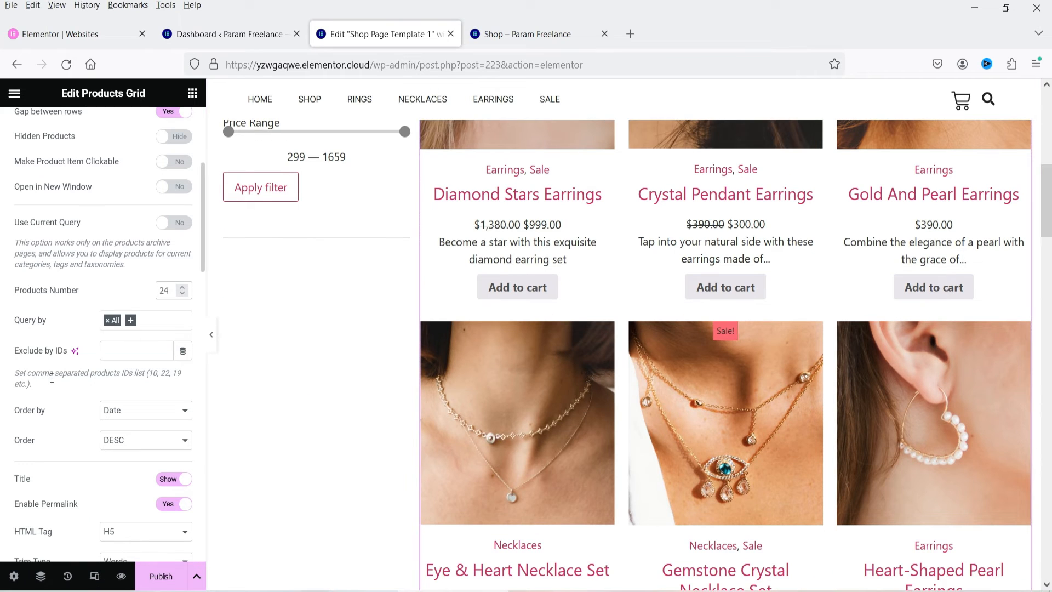
scroll(42, 321, down, 5)
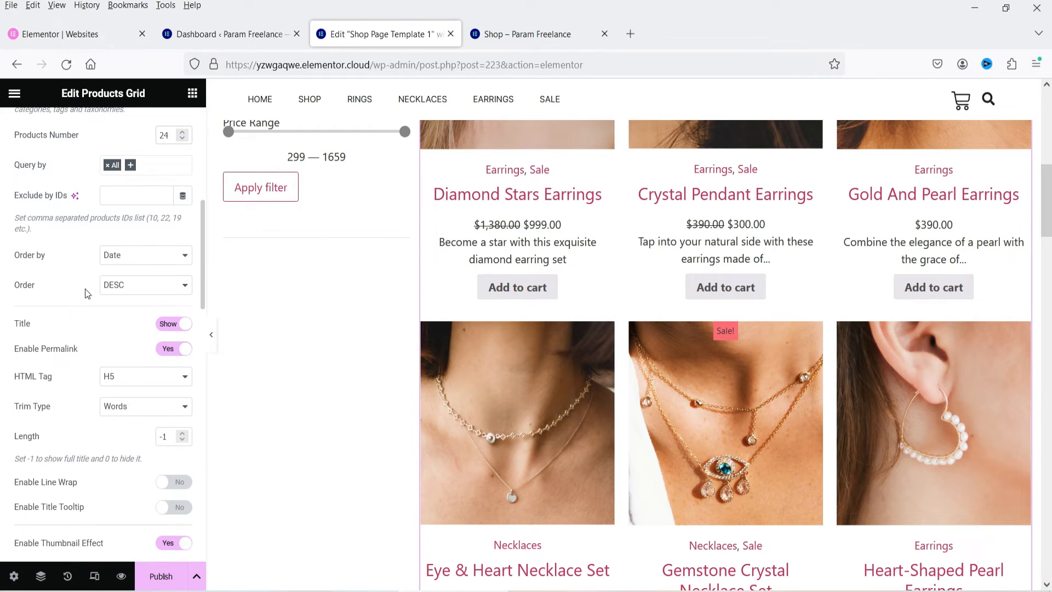
scroll(40, 326, down, 3)
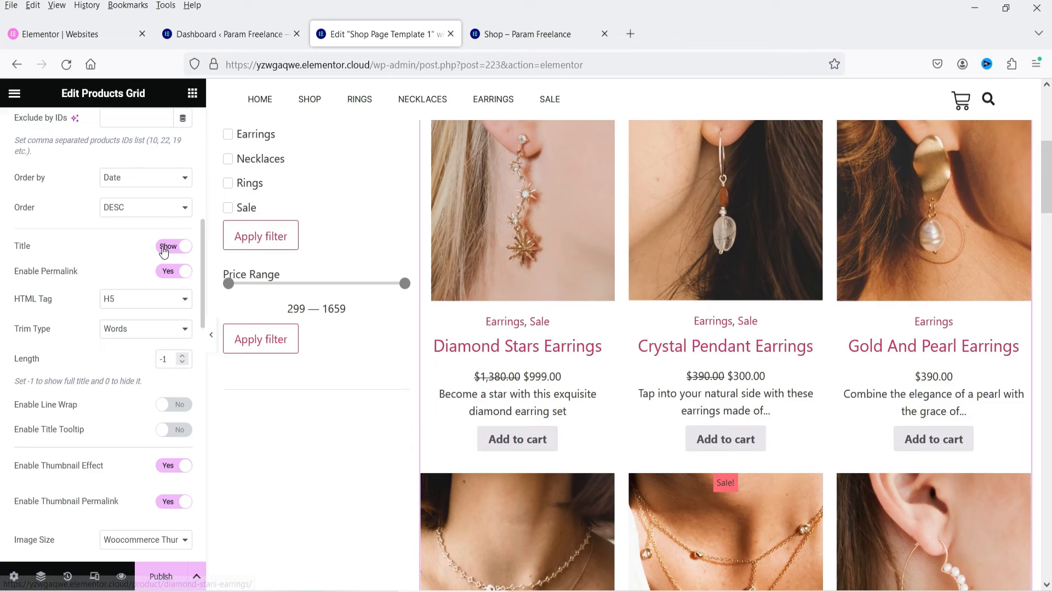
click(163, 248)
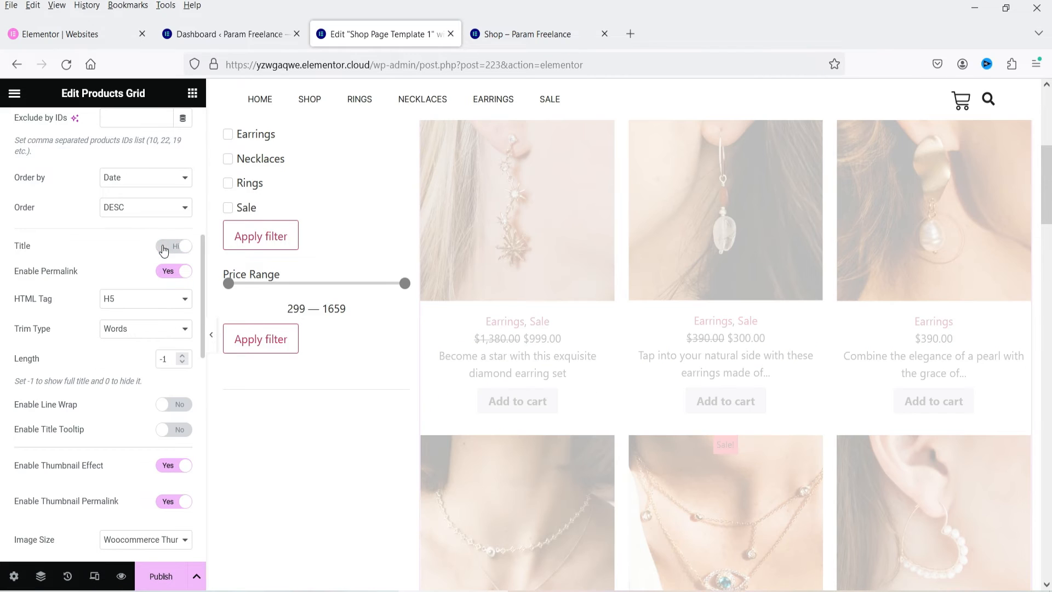
click(163, 247)
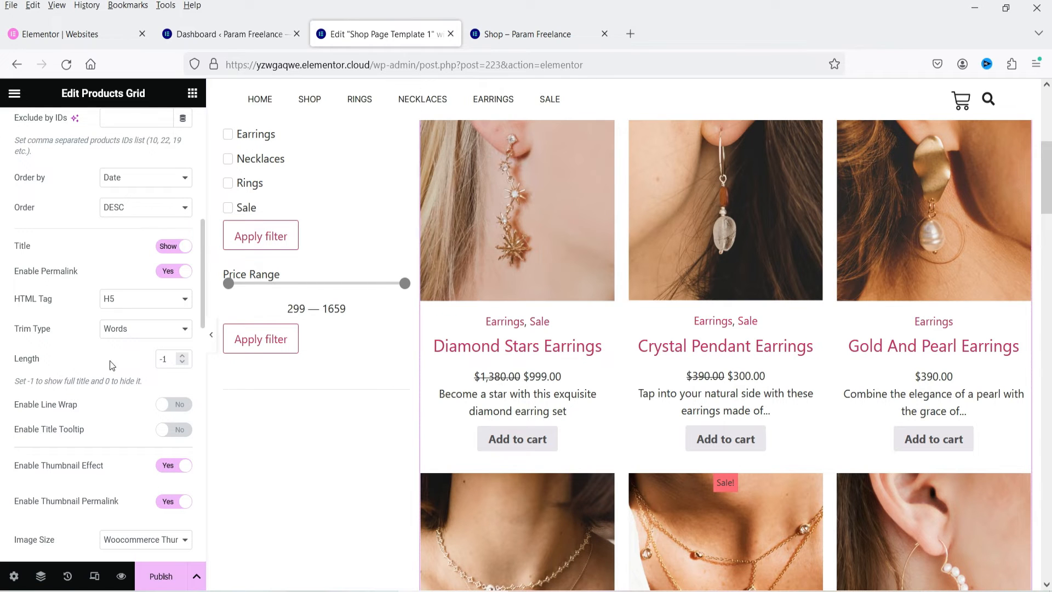
Step: Try switching off the thumbnail effect of the Products Grid and turn it back on
scroll(119, 353, down, 2)
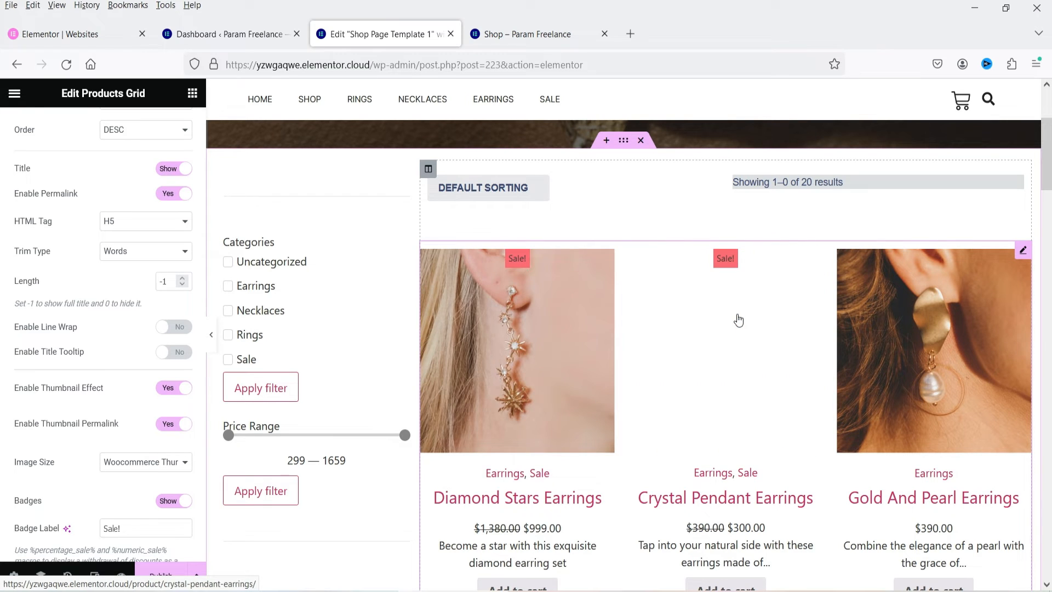
scroll(22, 340, down, 2)
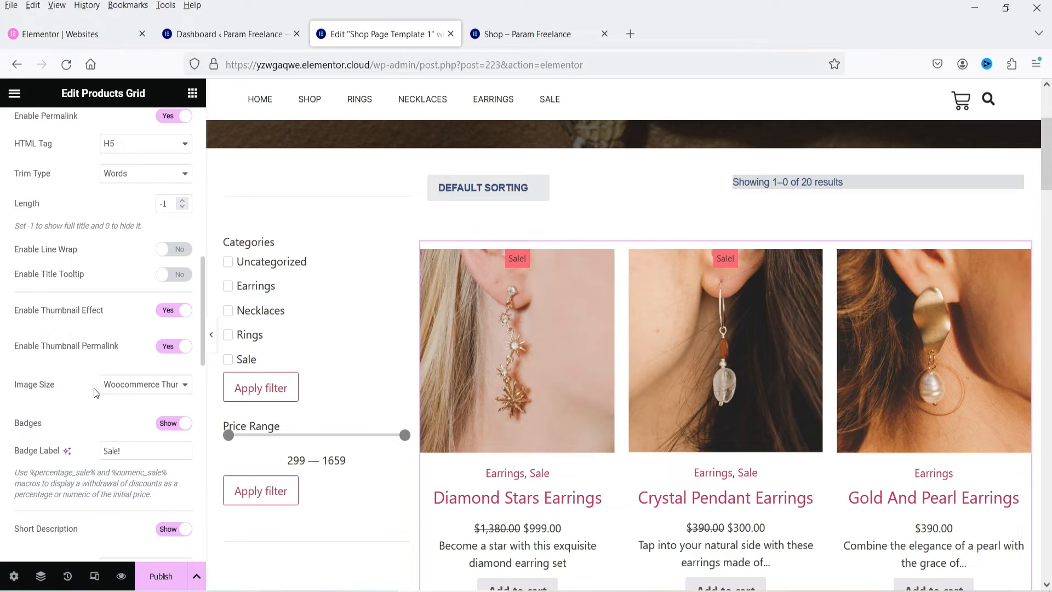
click(172, 311)
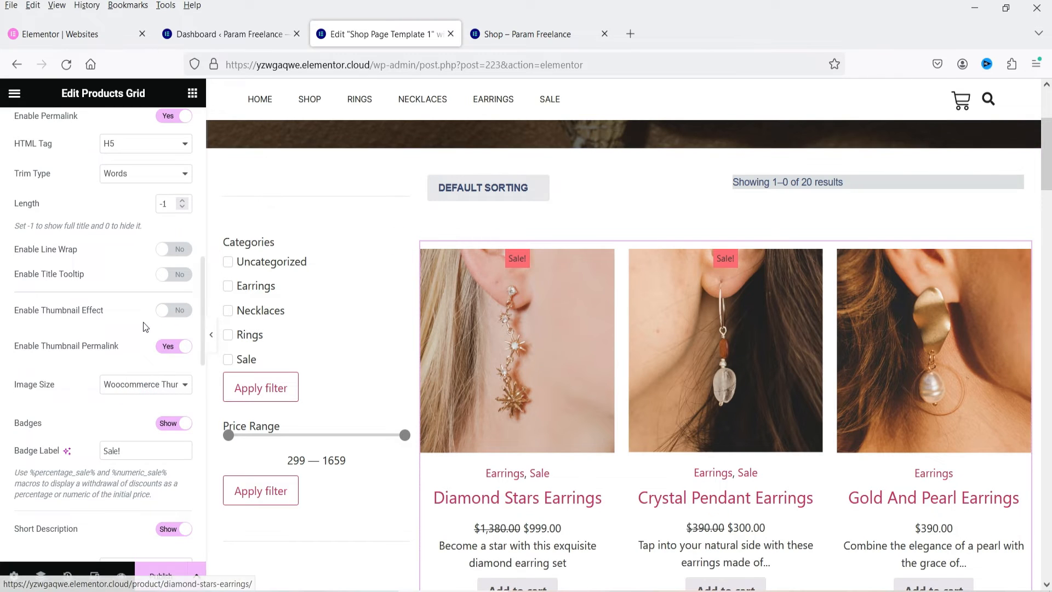
click(181, 312)
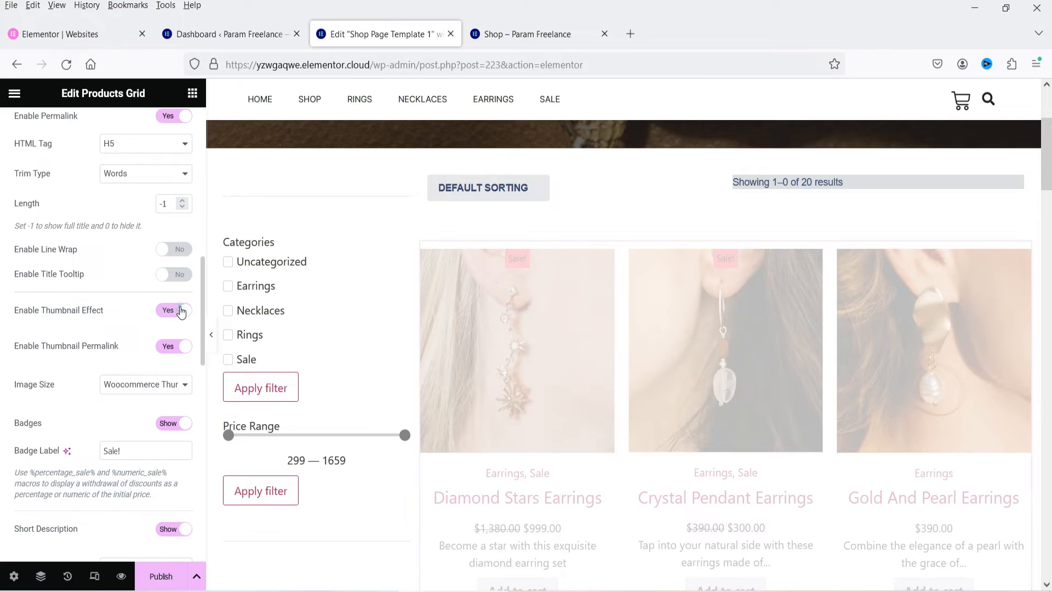
Step: Try hiding the sale badges on the products and show them again
scroll(65, 333, down, 3)
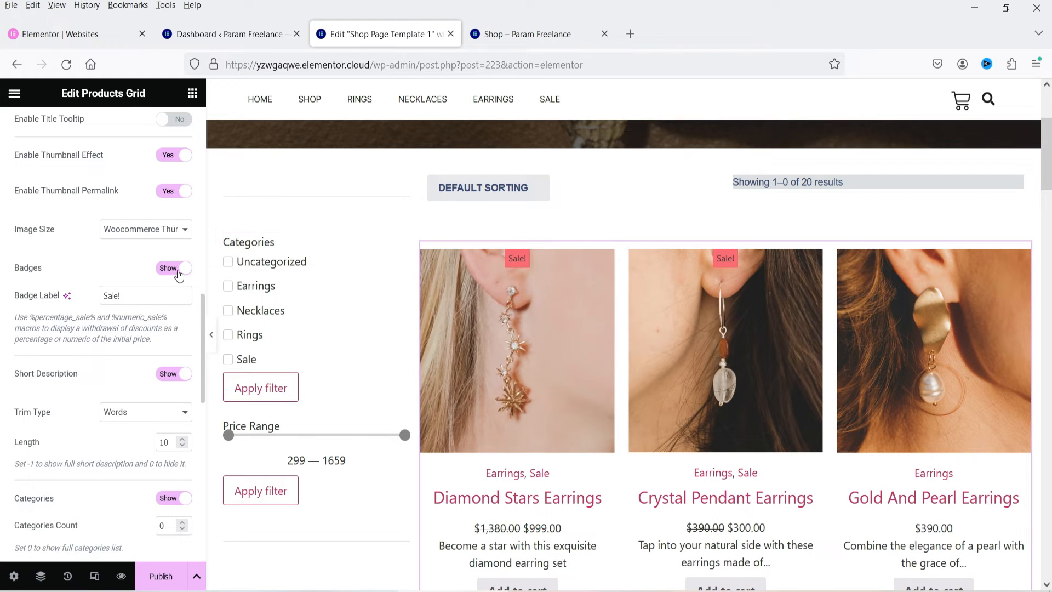
click(177, 272)
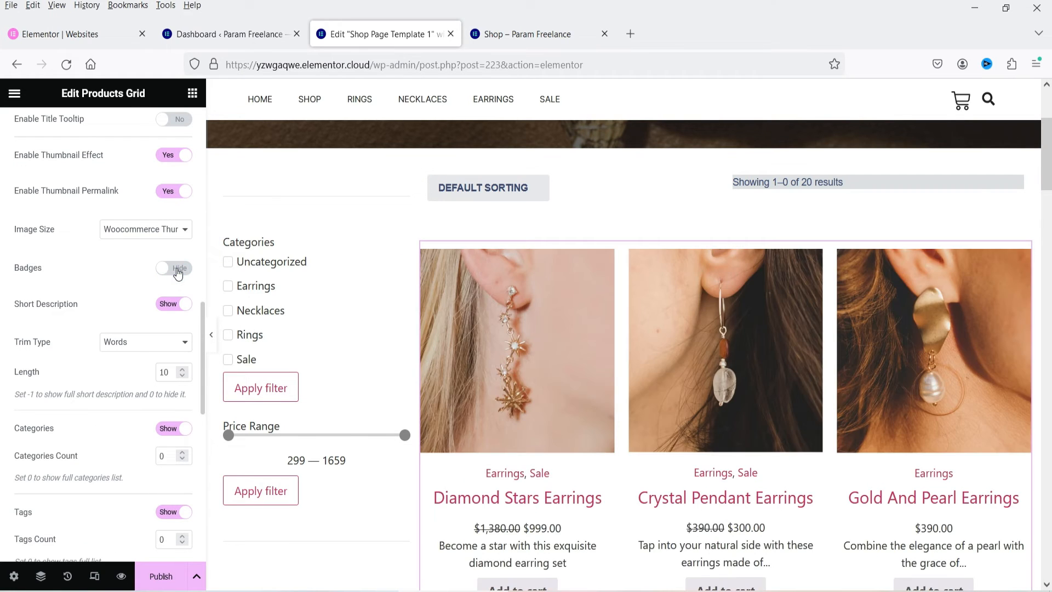
click(172, 269)
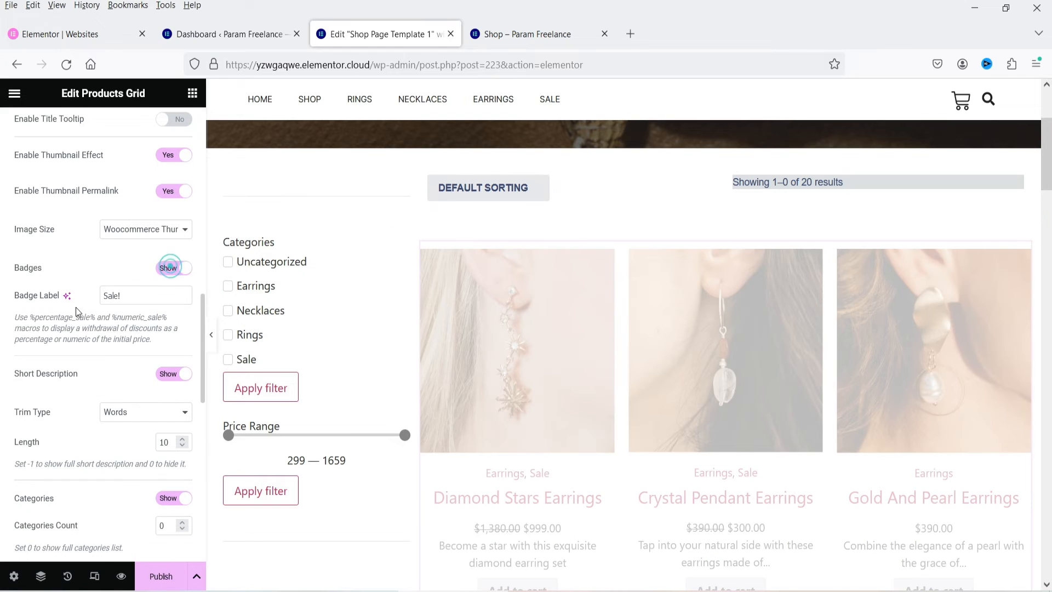
Step: Try the Enable Carousel option of the Products Grid and switch it back off
scroll(48, 340, down, 3)
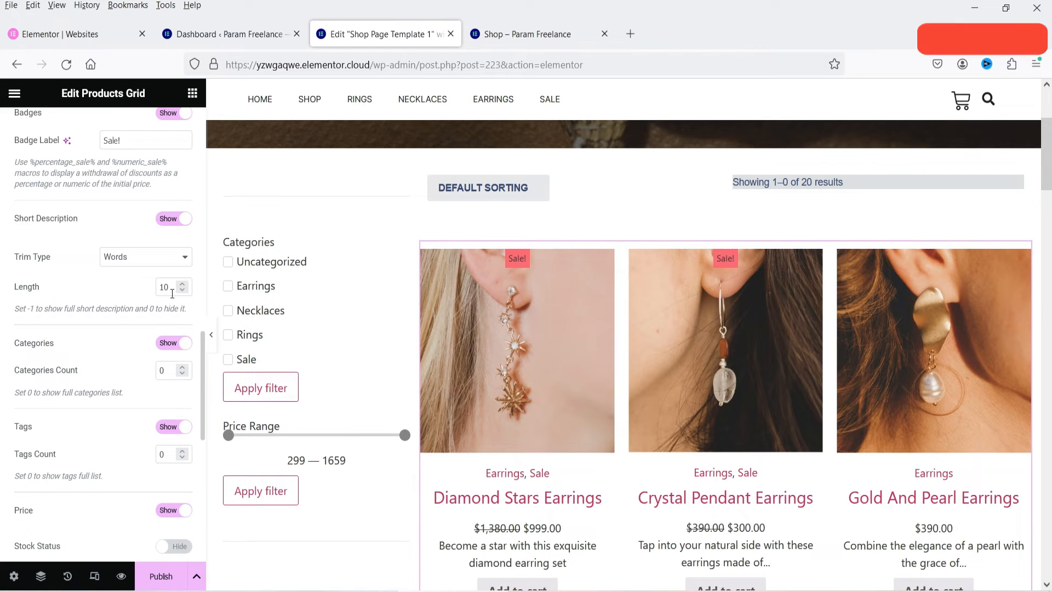
scroll(594, 327, down, 2)
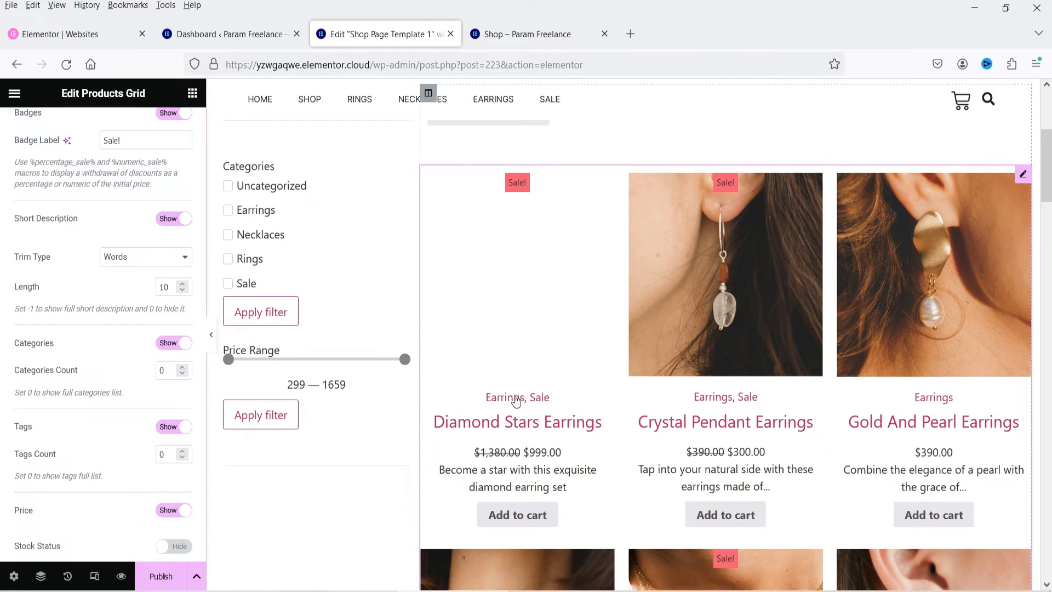
scroll(72, 372, down, 3)
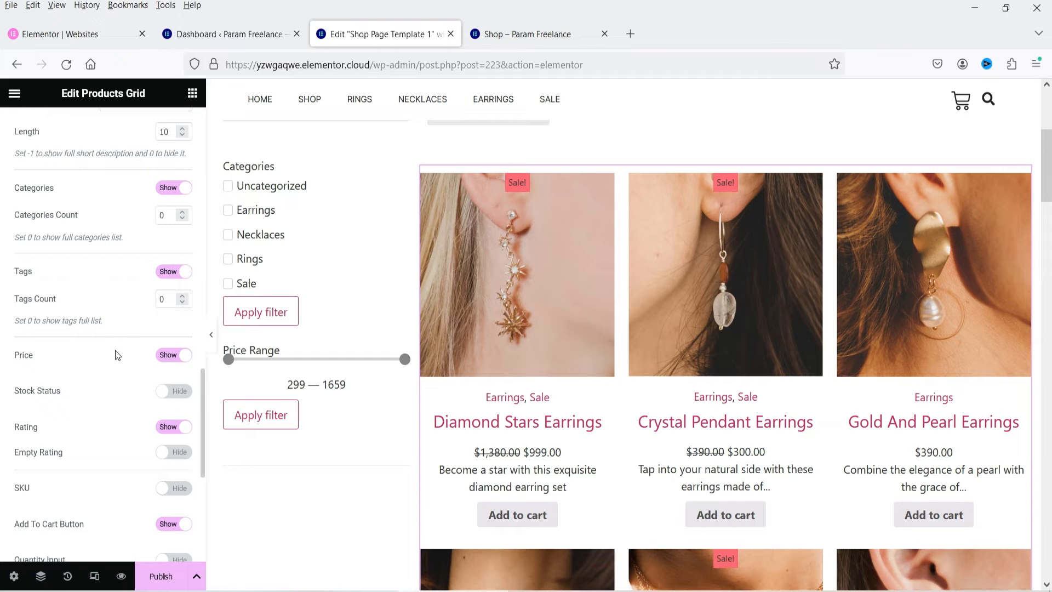
scroll(117, 355, down, 3)
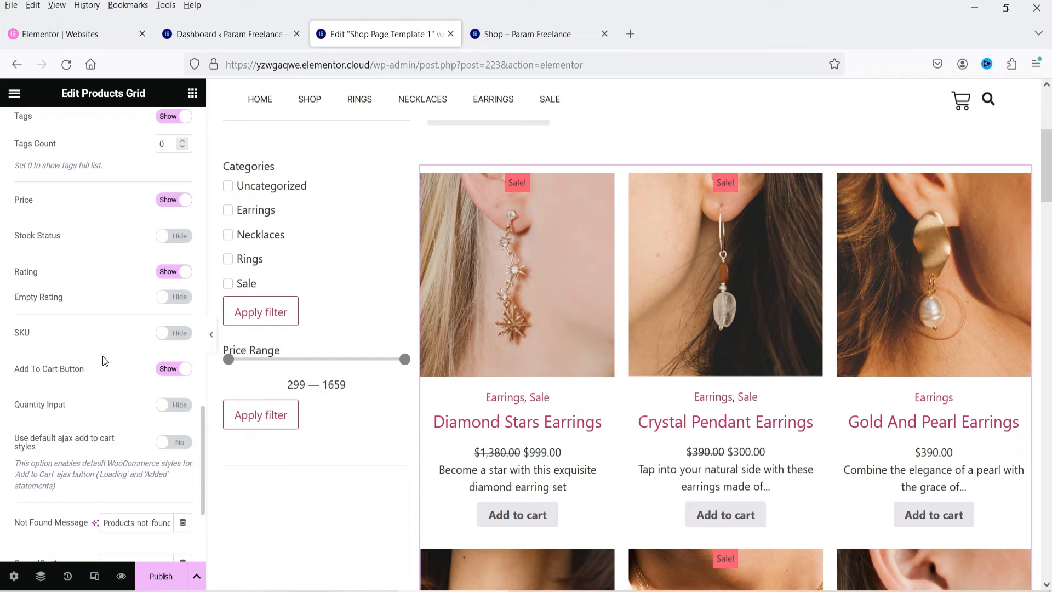
scroll(82, 411, down, 4)
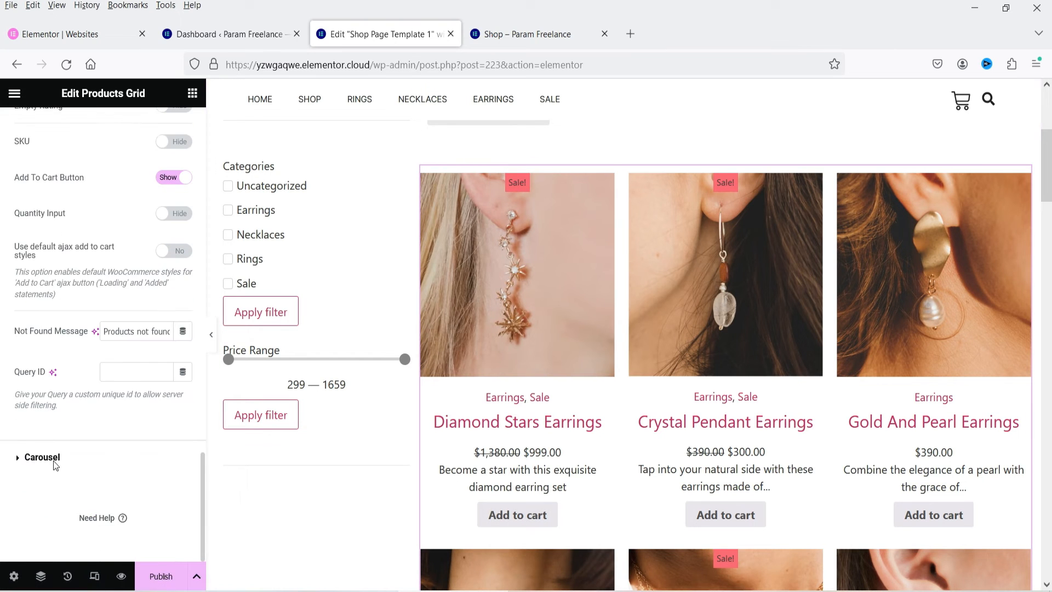
click(54, 461)
click(173, 243)
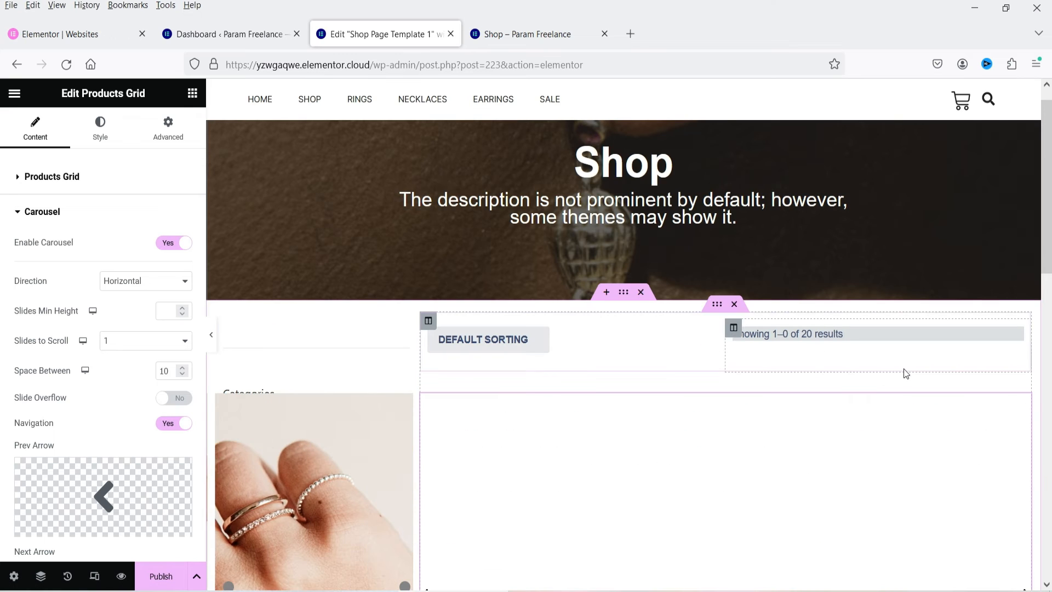
click(164, 245)
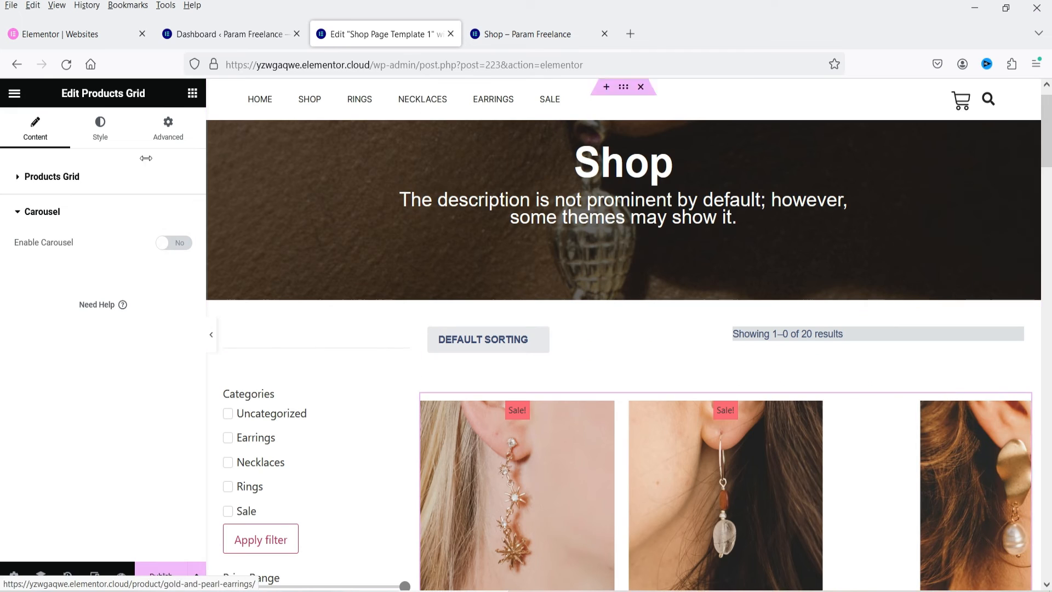
Step: Add an outline box shadow with a blur of 10 to the grid items in the Products Grid styling
click(100, 165)
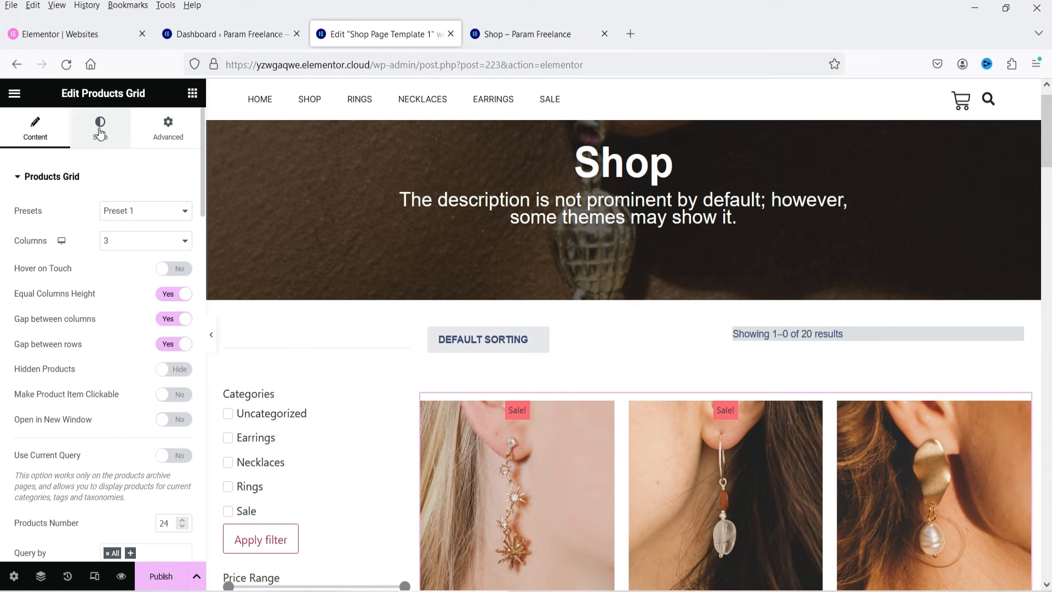
click(100, 134)
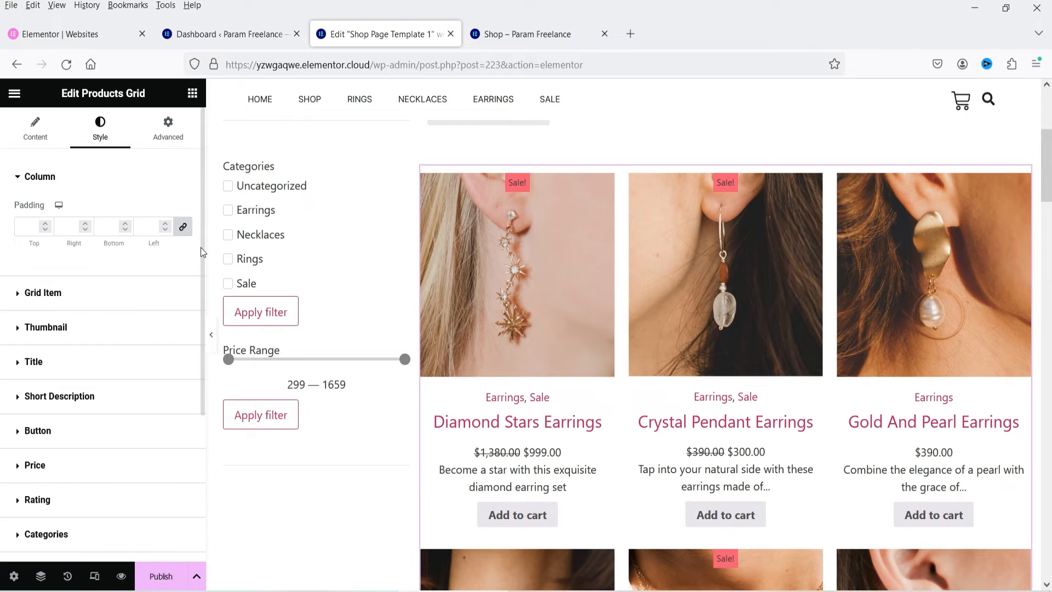
click(38, 302)
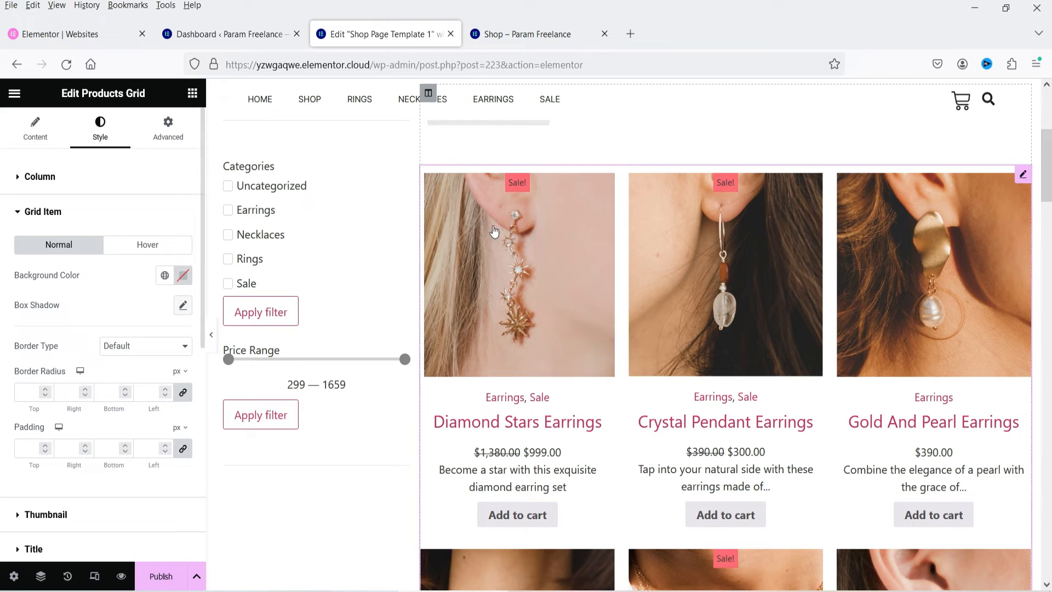
click(183, 305)
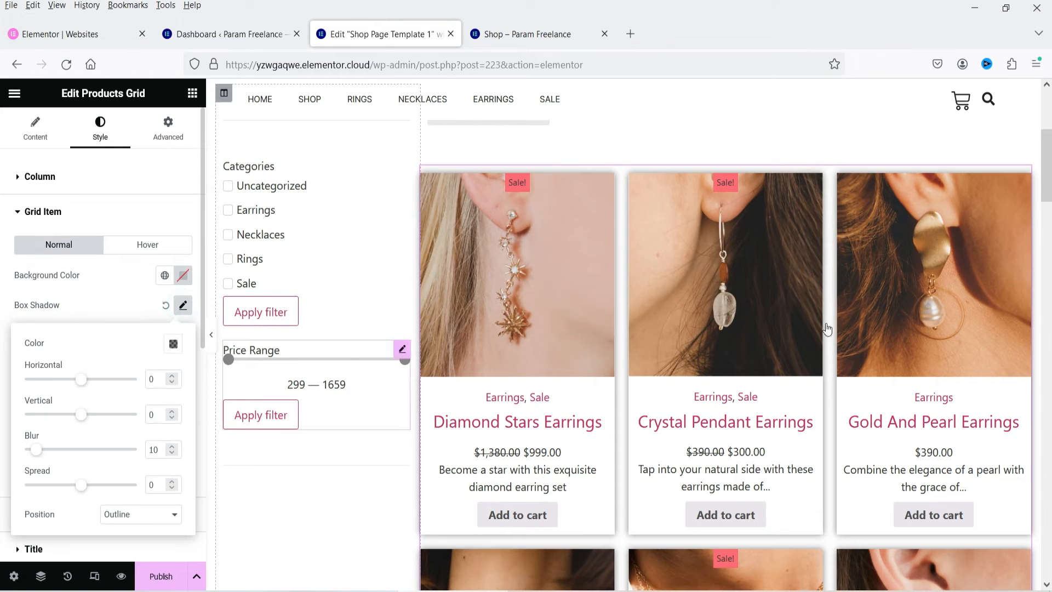
scroll(482, 383, down, 3)
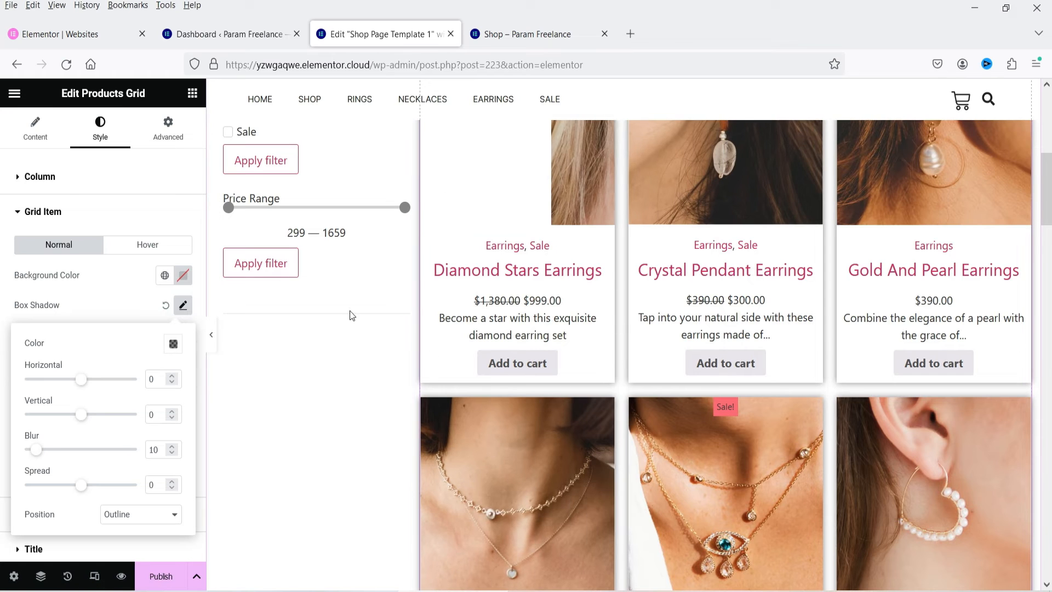
click(49, 305)
Step: Set the grid items' border radius to 10 px on all corners and preview the page at full width
scroll(49, 305, down, 3)
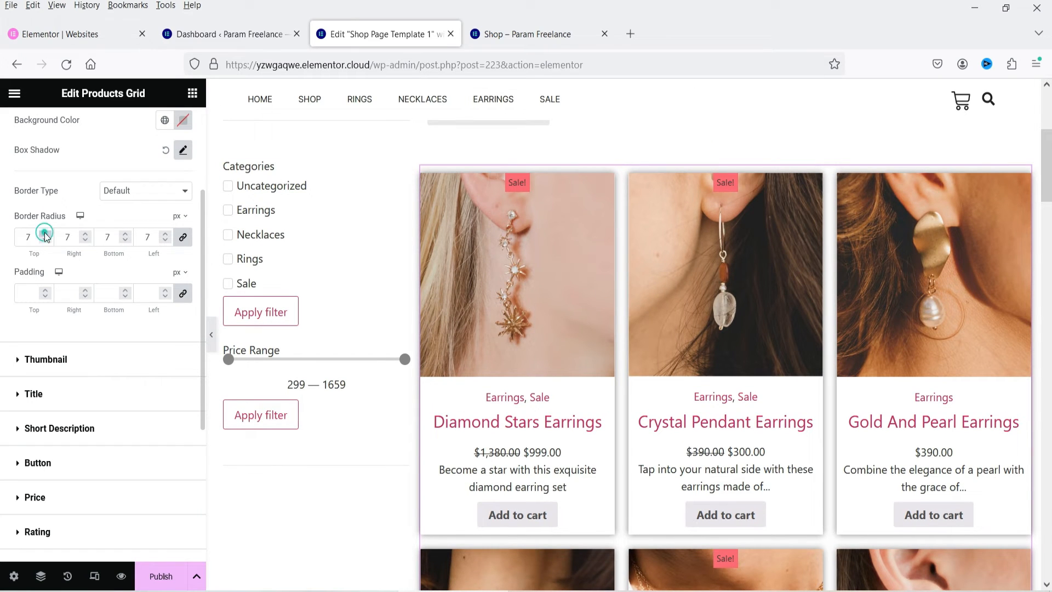
click(212, 340)
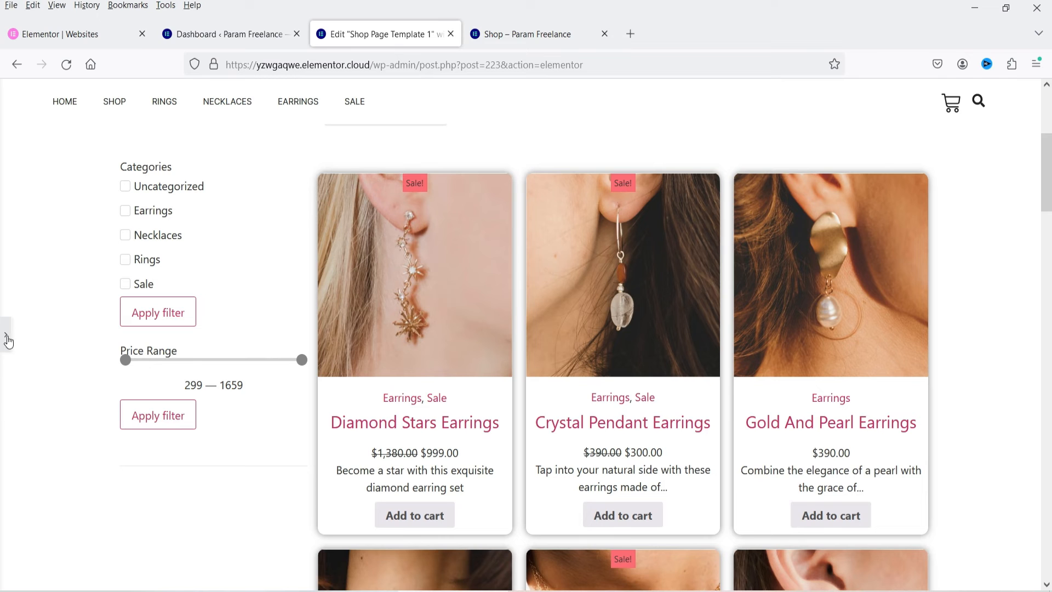
click(6, 336)
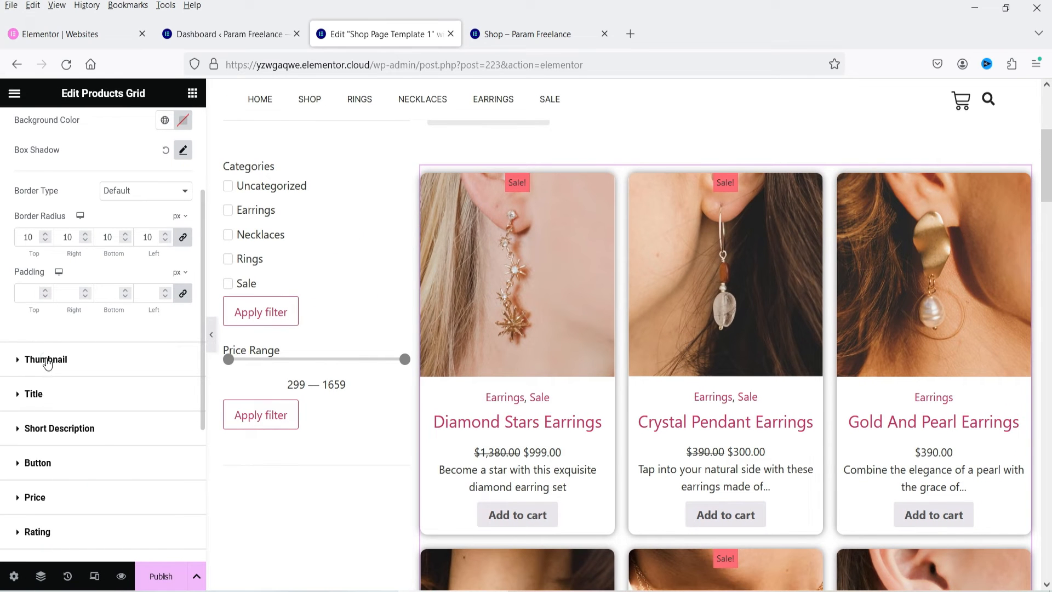
Step: Apply the global Primary color to the product titles in the Products Grid
click(47, 361)
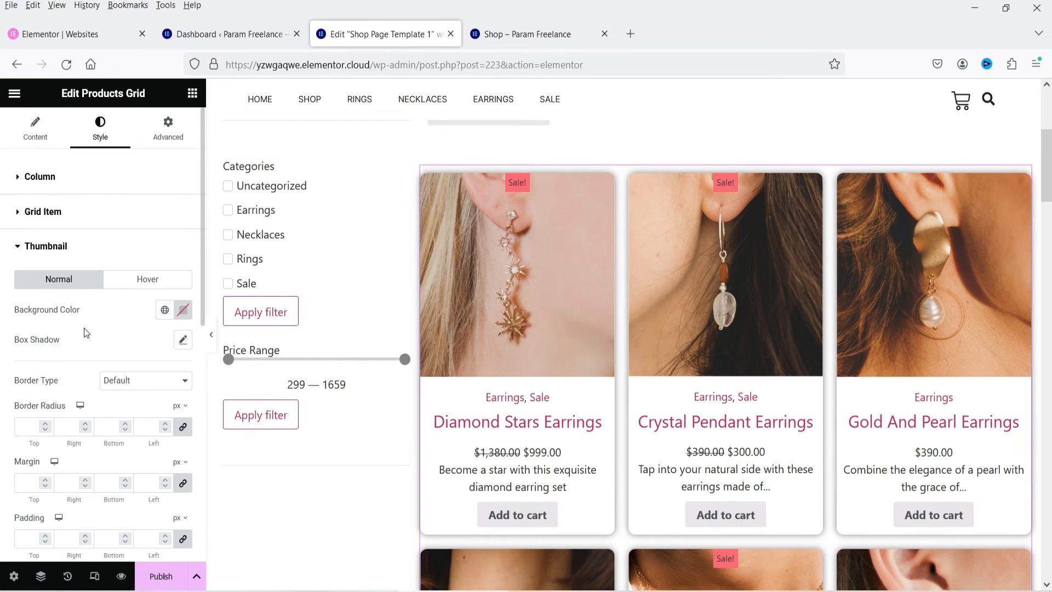
scroll(48, 337, down, 2)
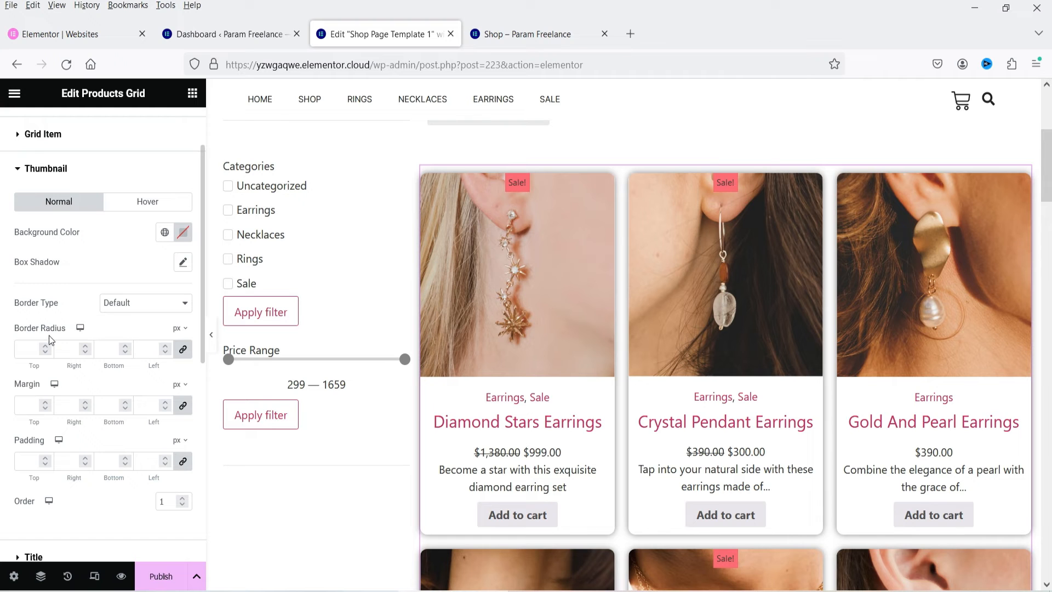
scroll(48, 329, down, 6)
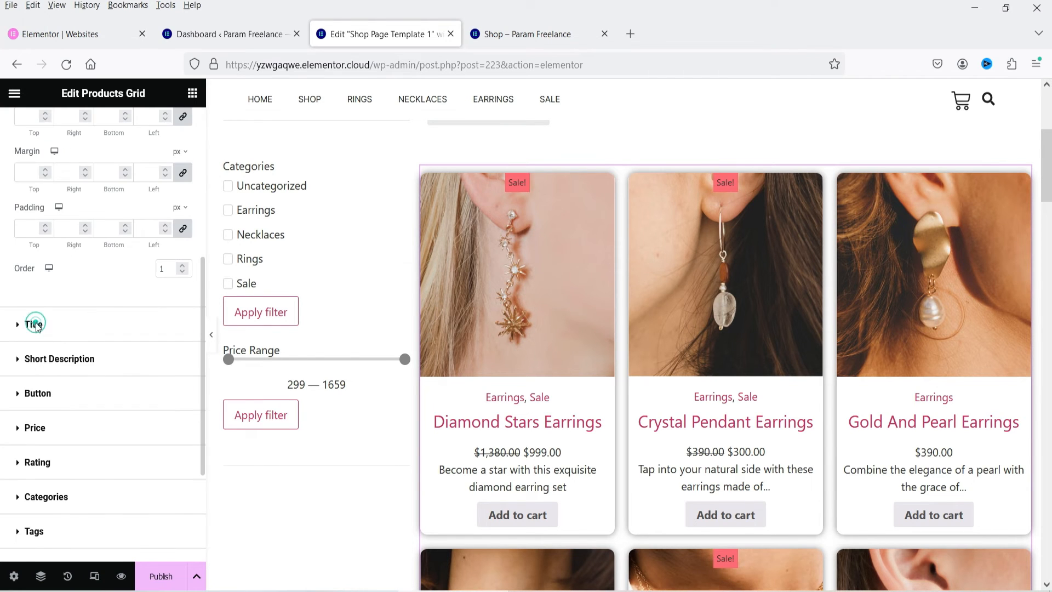
click(34, 325)
scroll(429, 310, down, 3)
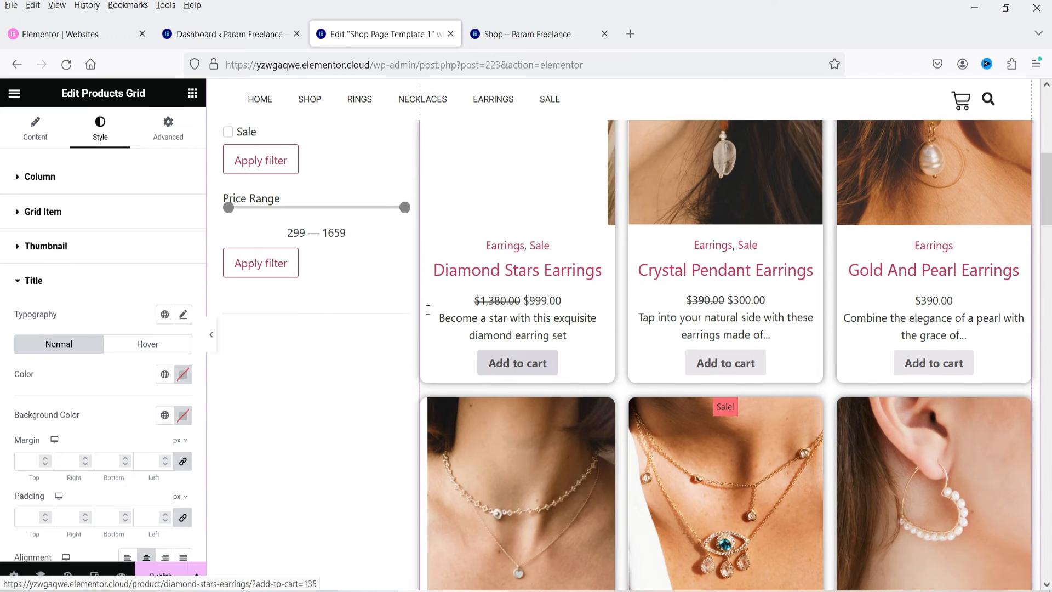
click(164, 374)
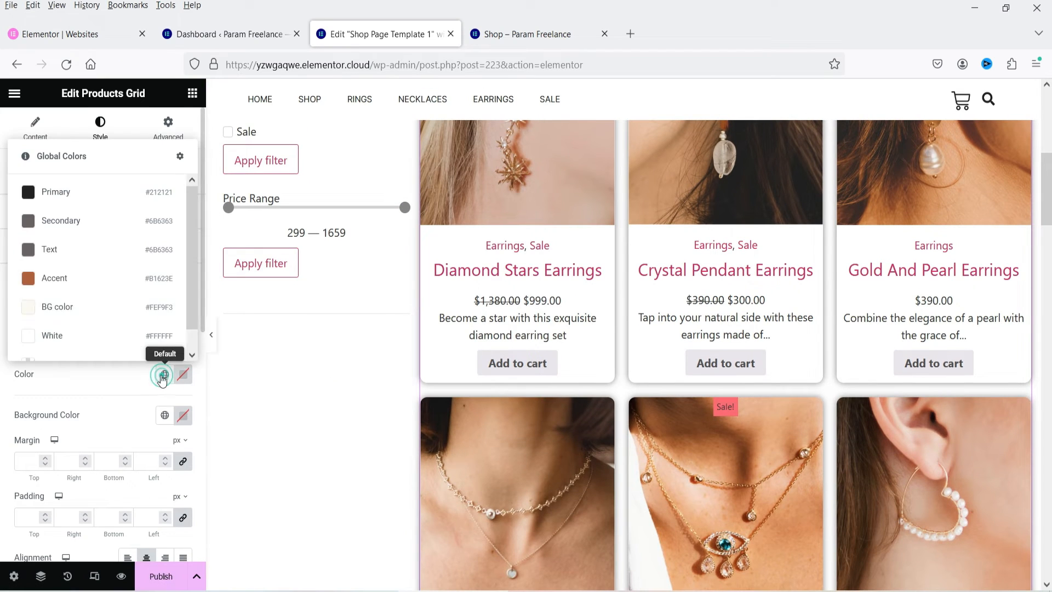
scroll(94, 266, down, 1)
scroll(87, 234, up, 1)
click(64, 195)
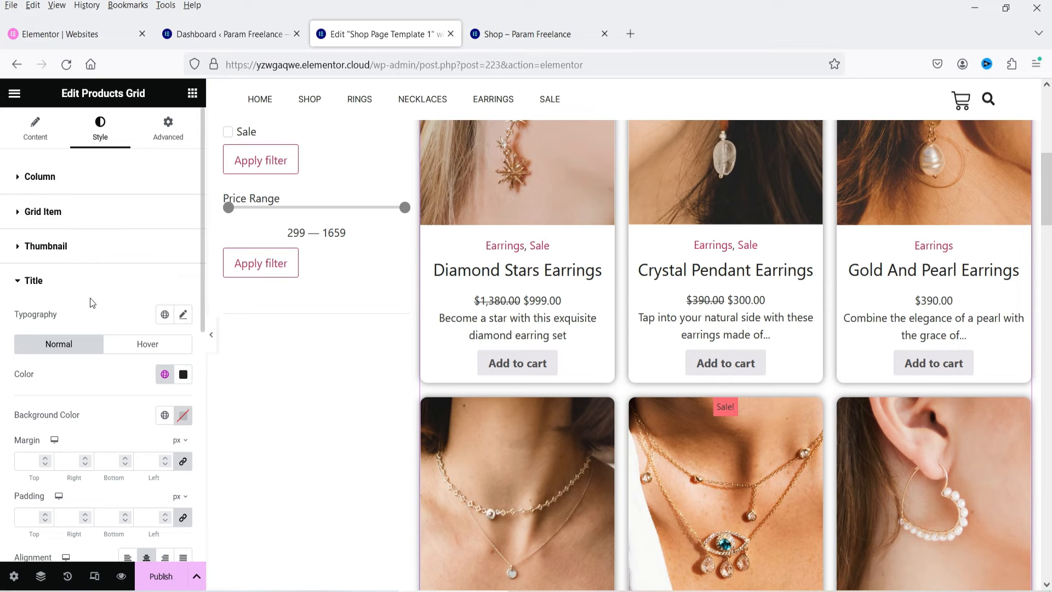
Step: Set the product titles' normal color to the custom dark green #065F12
click(184, 375)
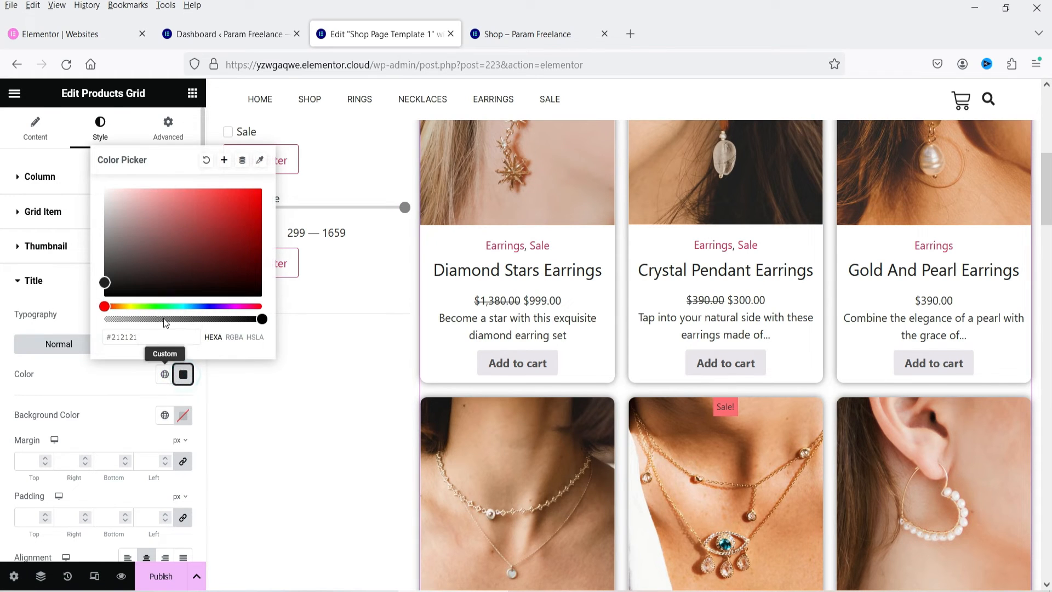
click(160, 305)
click(248, 250)
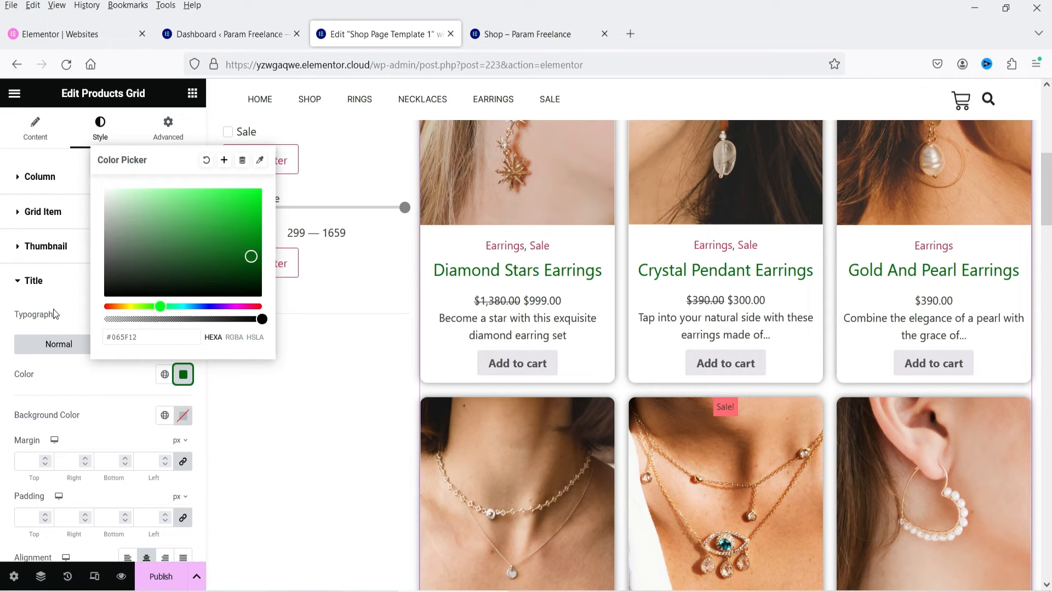
Step: Give the Add to cart buttons in the Products Grid a Classic background using the global Accent color
click(42, 318)
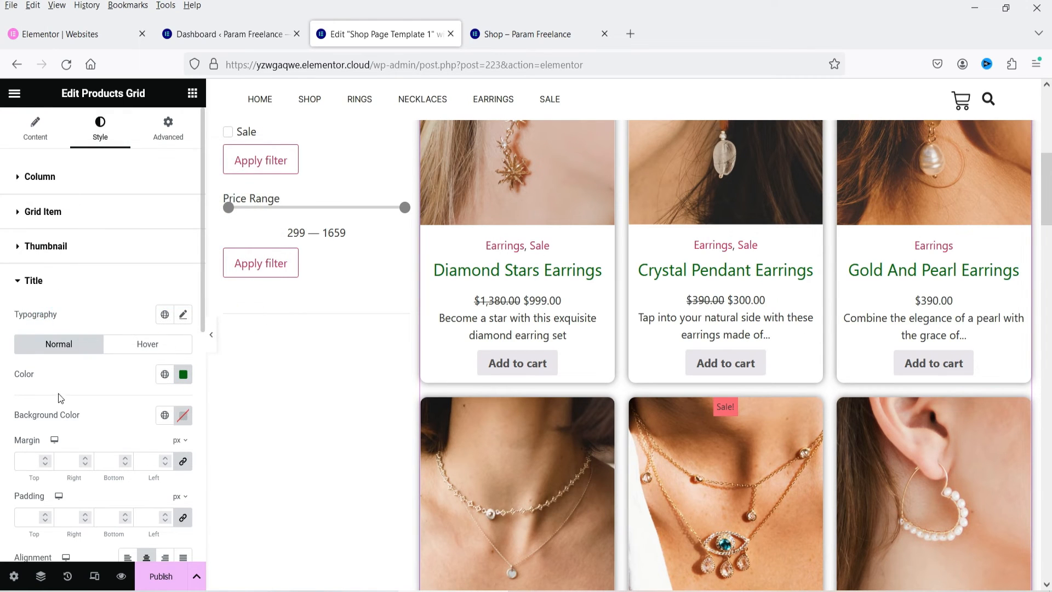
scroll(60, 399, down, 4)
click(58, 415)
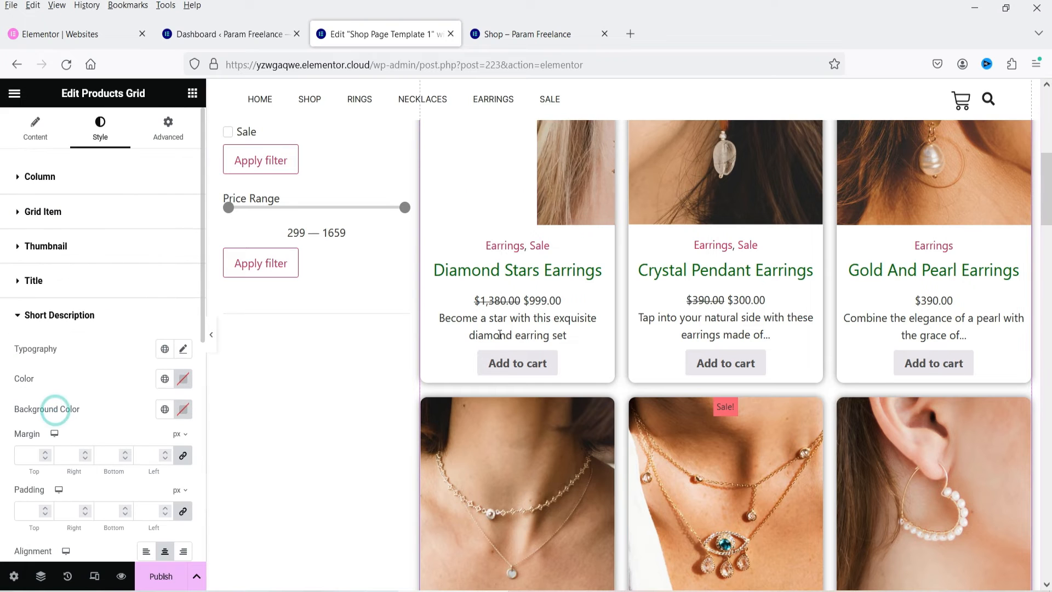
click(68, 351)
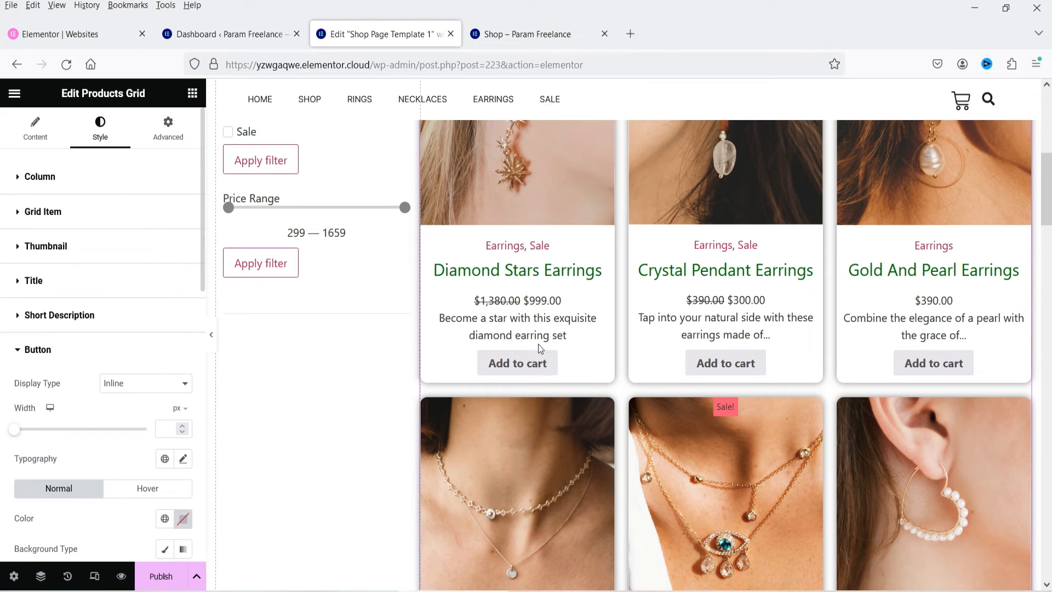
scroll(71, 337, down, 4)
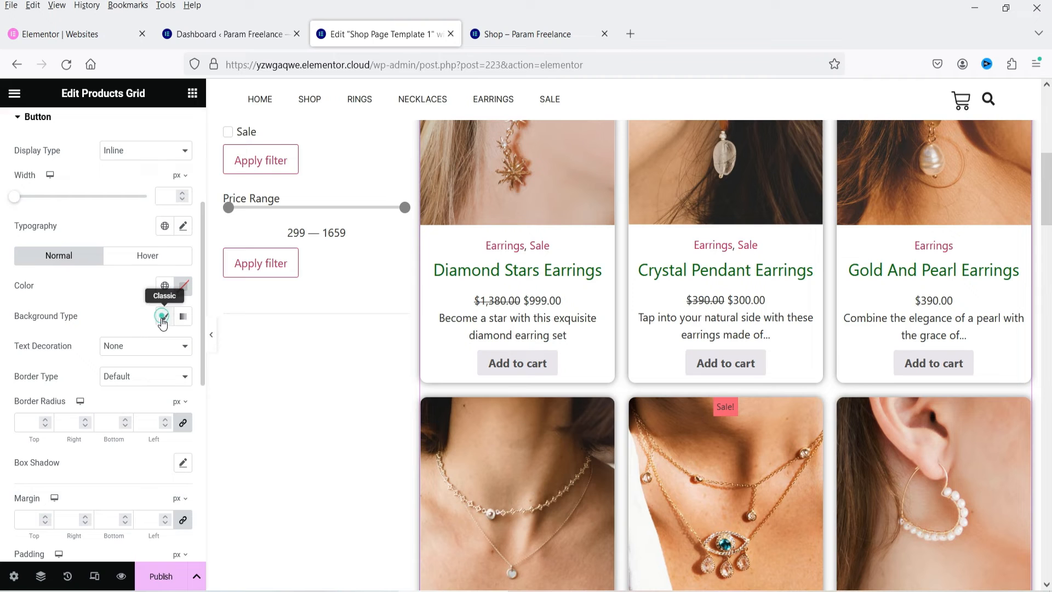
click(165, 317)
click(164, 346)
click(69, 515)
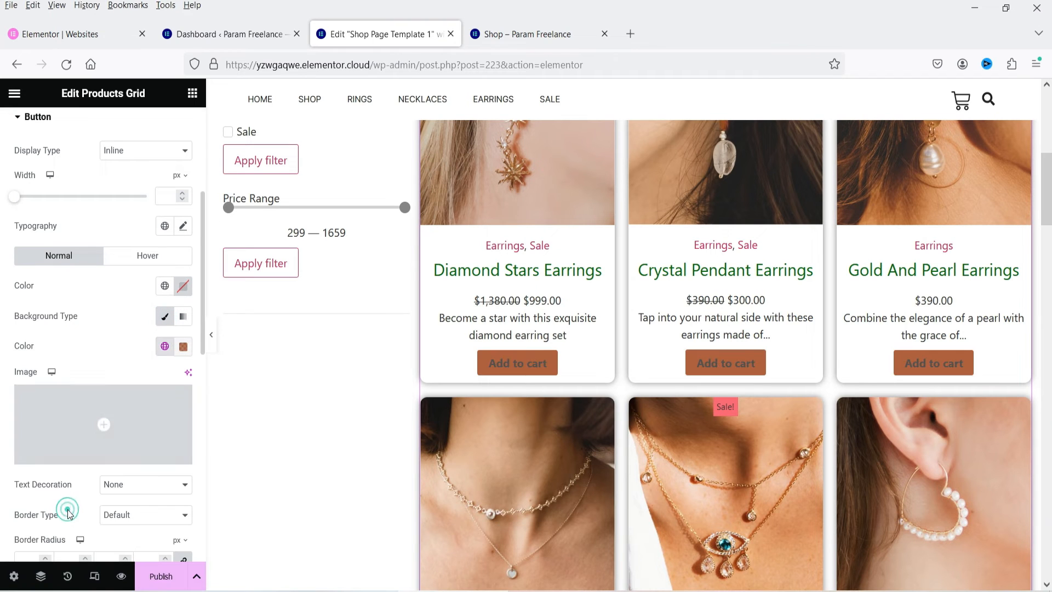
Step: Apply the global White color to the Add to cart button text in its normal state
click(165, 285)
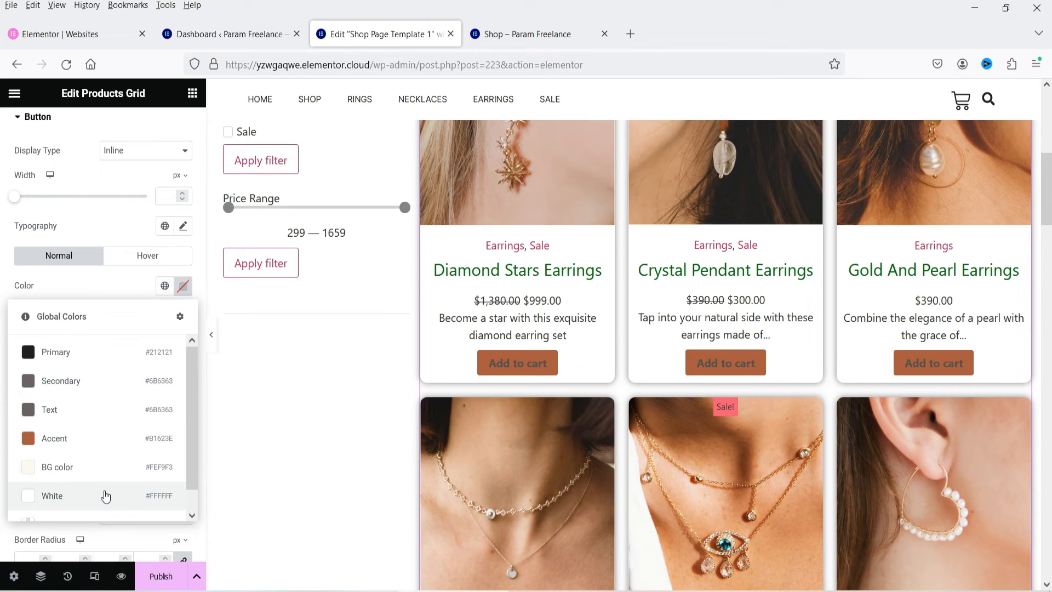
click(104, 496)
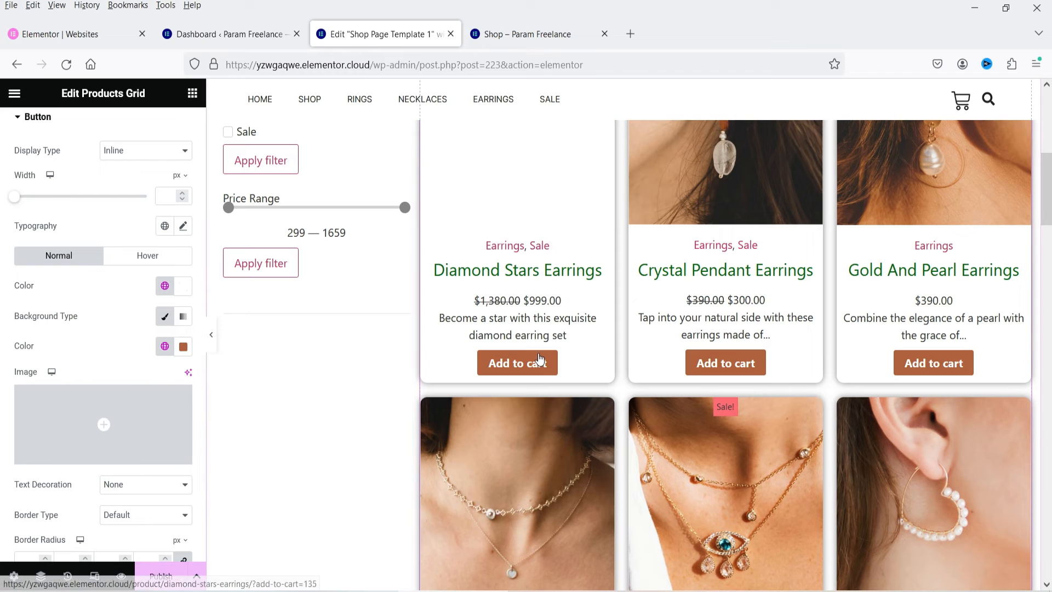
scroll(73, 242, up, 2)
click(58, 198)
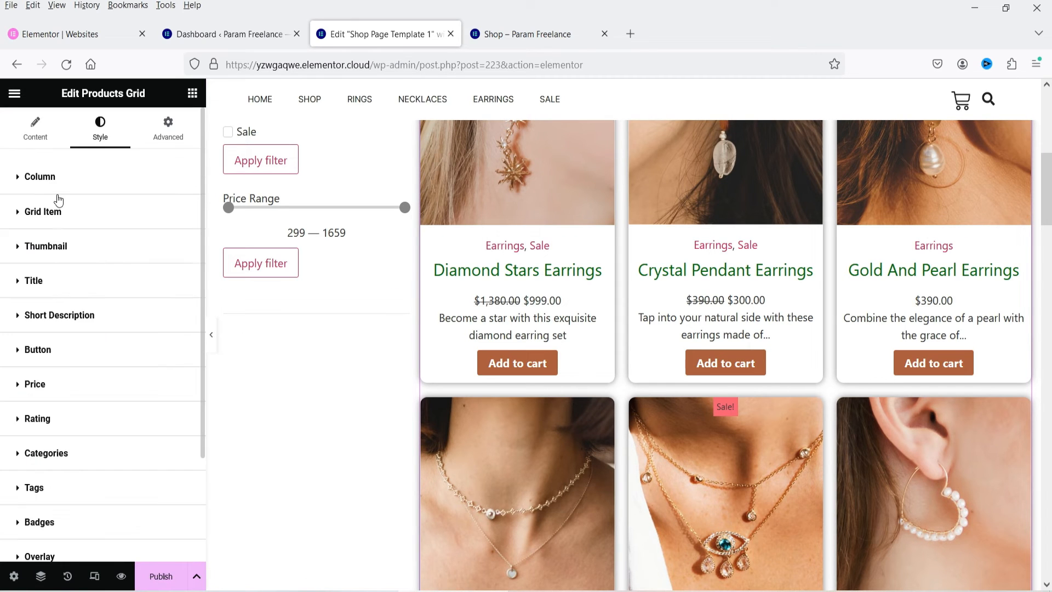
Step: Apply the global Accent color to the product prices in the Products Grid
scroll(102, 410, down, 2)
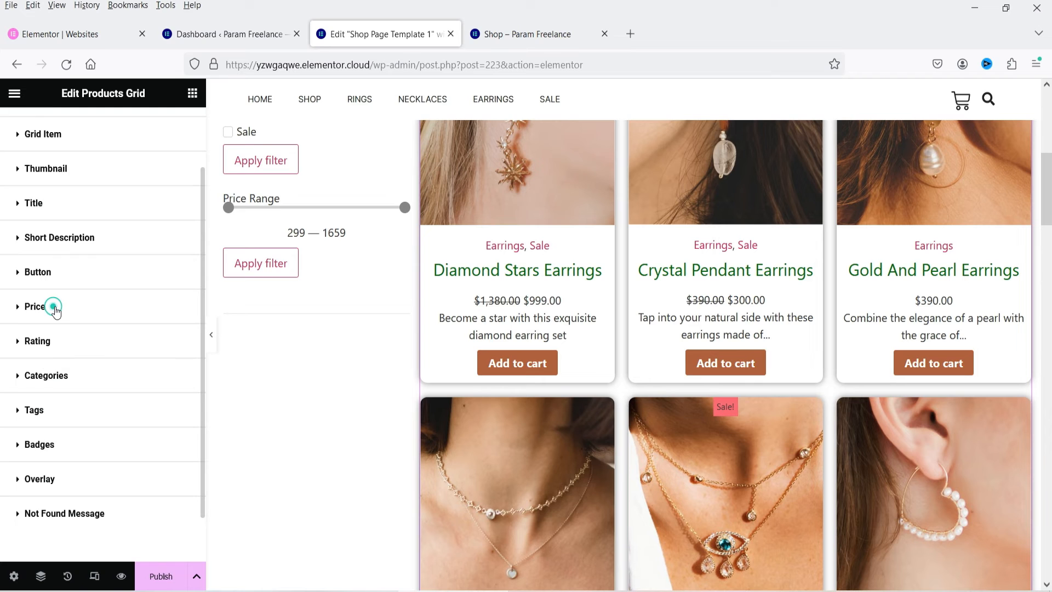
click(55, 310)
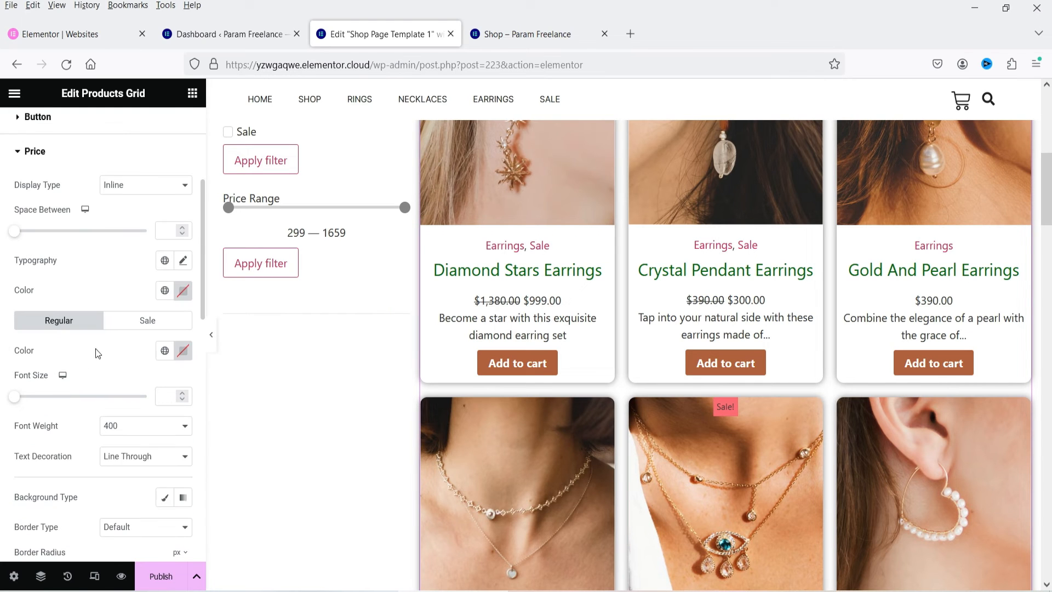
click(164, 290)
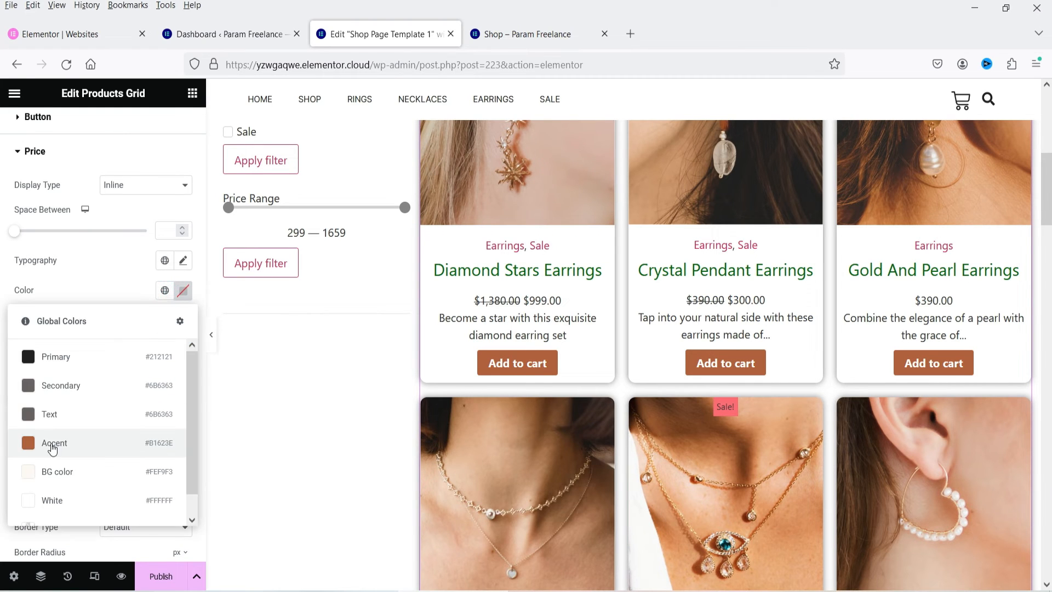
click(53, 449)
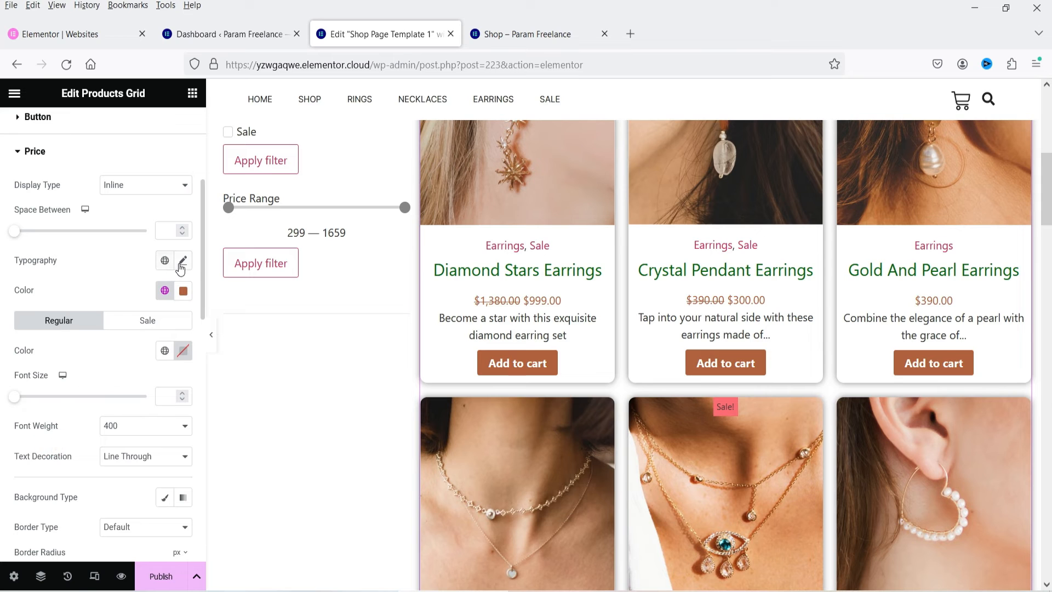
Step: Set the product price typography to a size of 25 px and a weight of 700 (Bold)
click(182, 261)
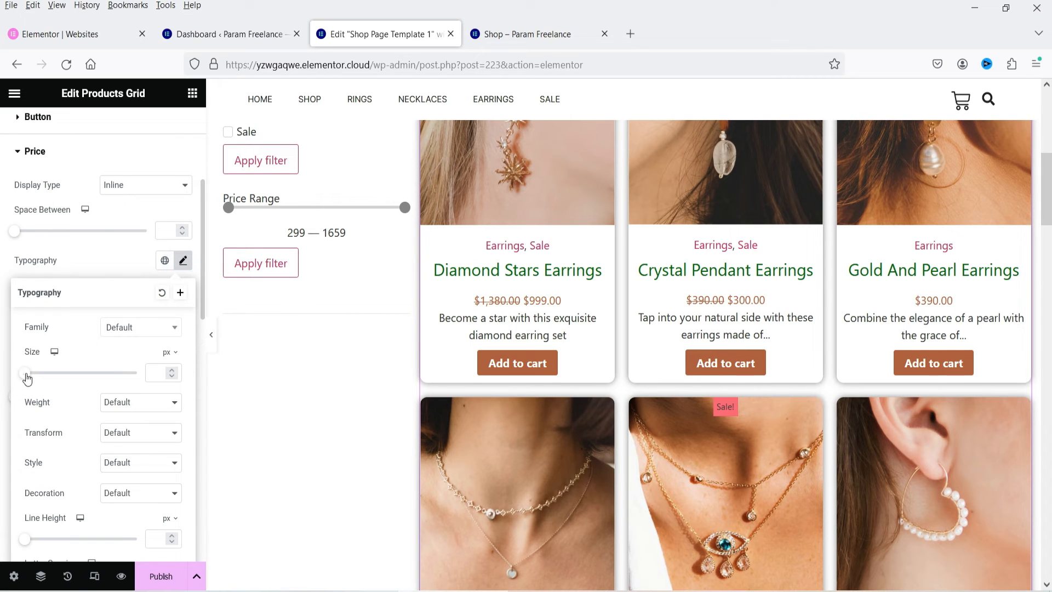
drag(27, 378, 38, 378)
click(141, 403)
click(137, 266)
click(141, 403)
click(136, 301)
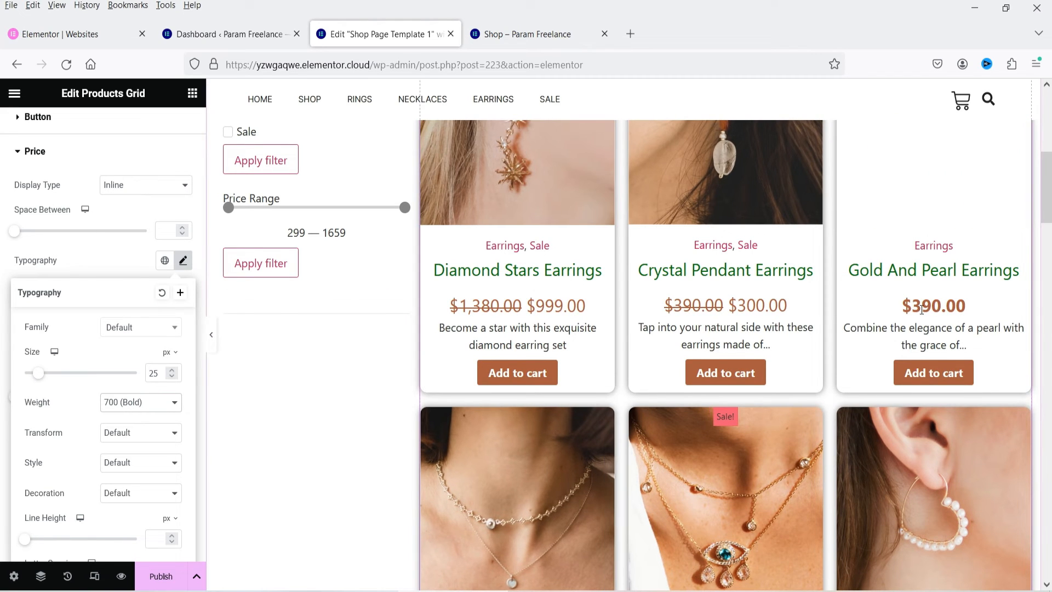
click(83, 256)
Step: Set the normal overlay background of the Products Grid to the global Accent color
scroll(76, 378, down, 9)
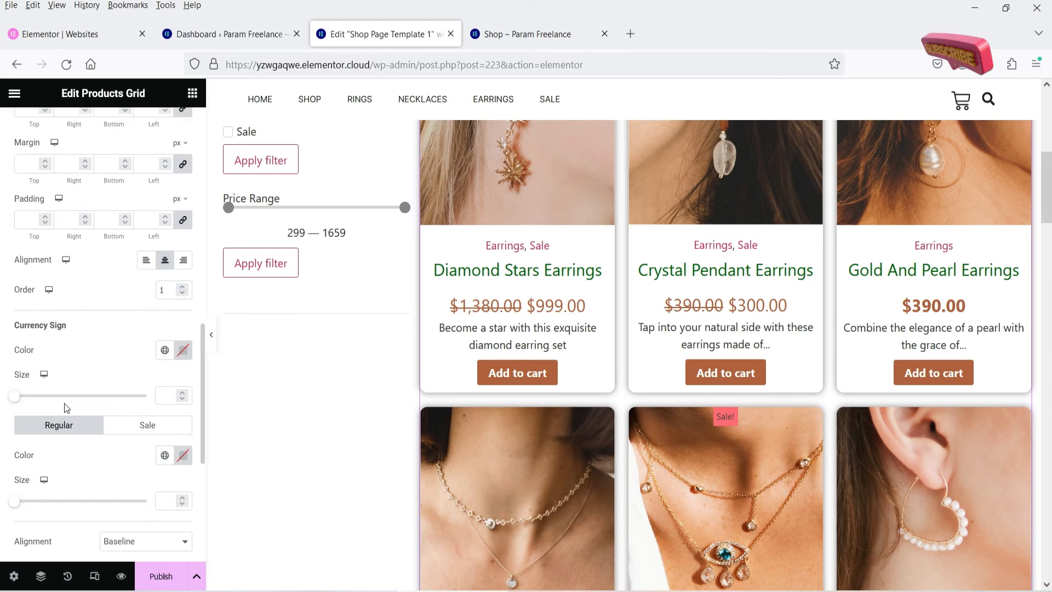
scroll(66, 409, down, 6)
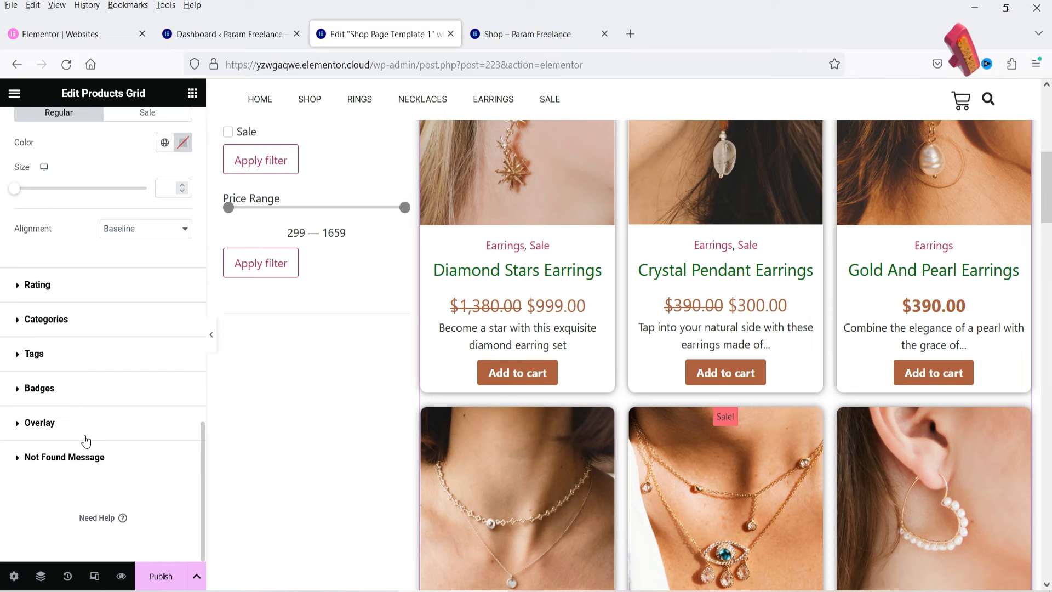
click(73, 423)
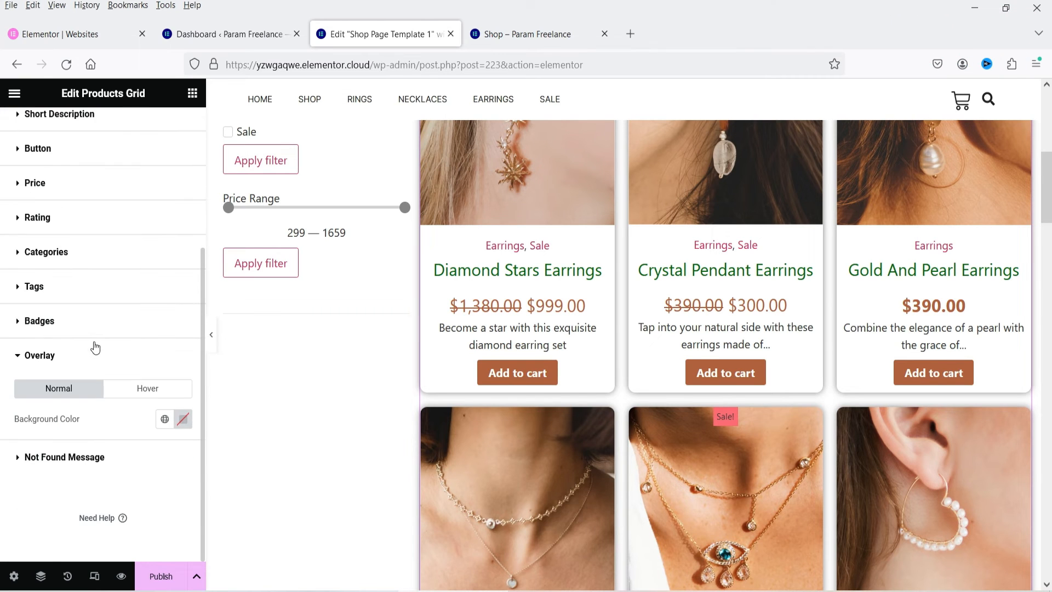
click(165, 419)
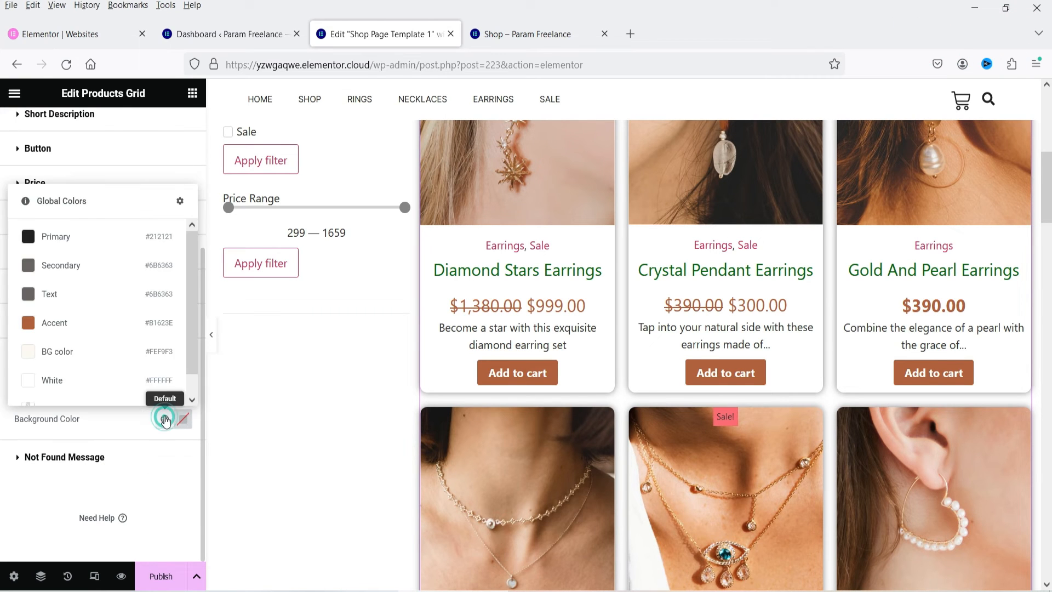
click(59, 328)
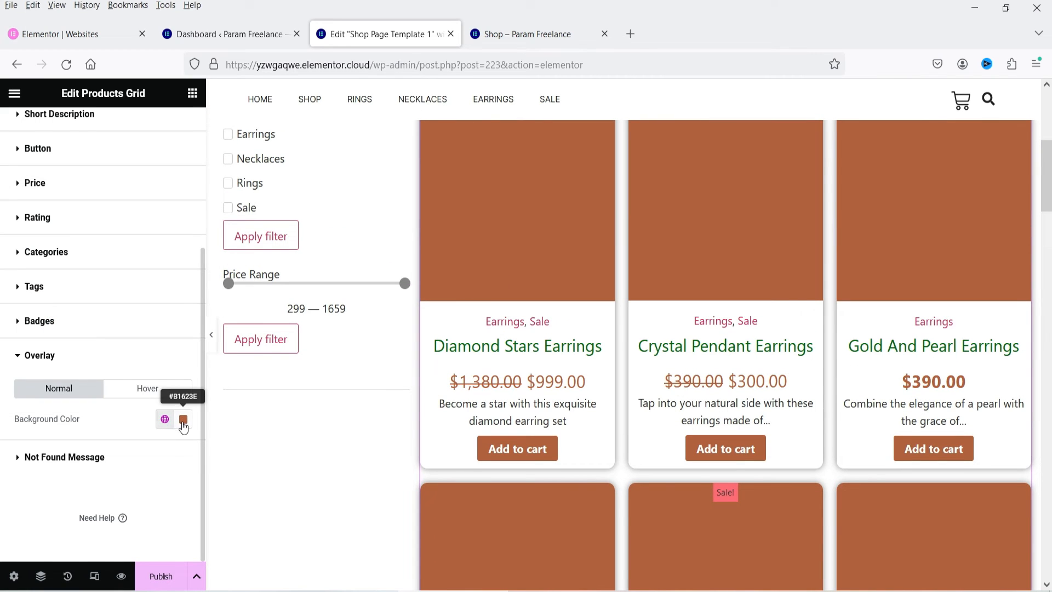
Step: Reduce the overlay color's opacity to make it semi-transparent, giving #B1623E4F
click(183, 419)
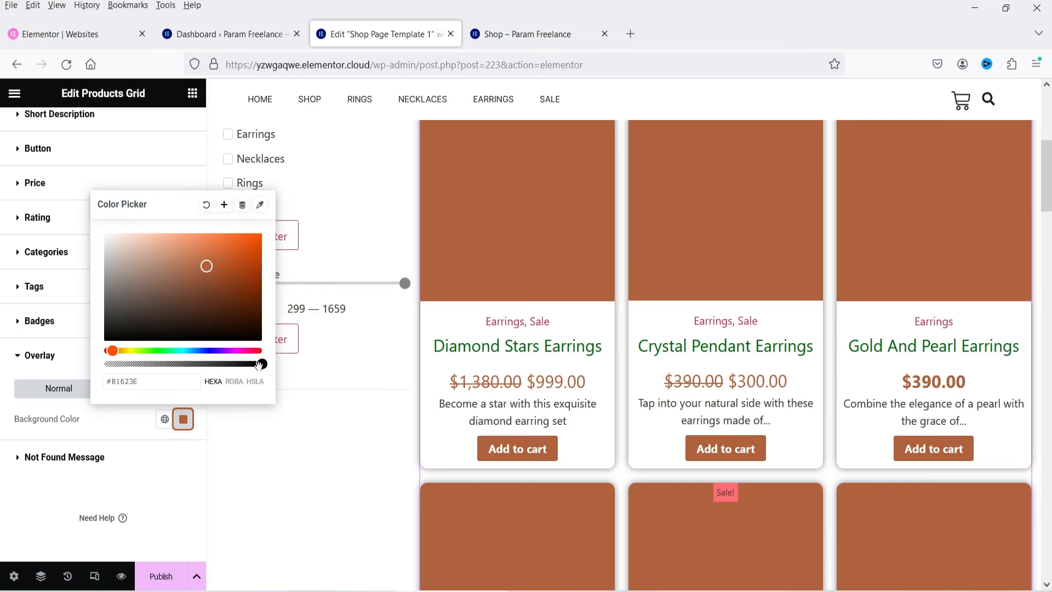
drag(231, 367, 151, 378)
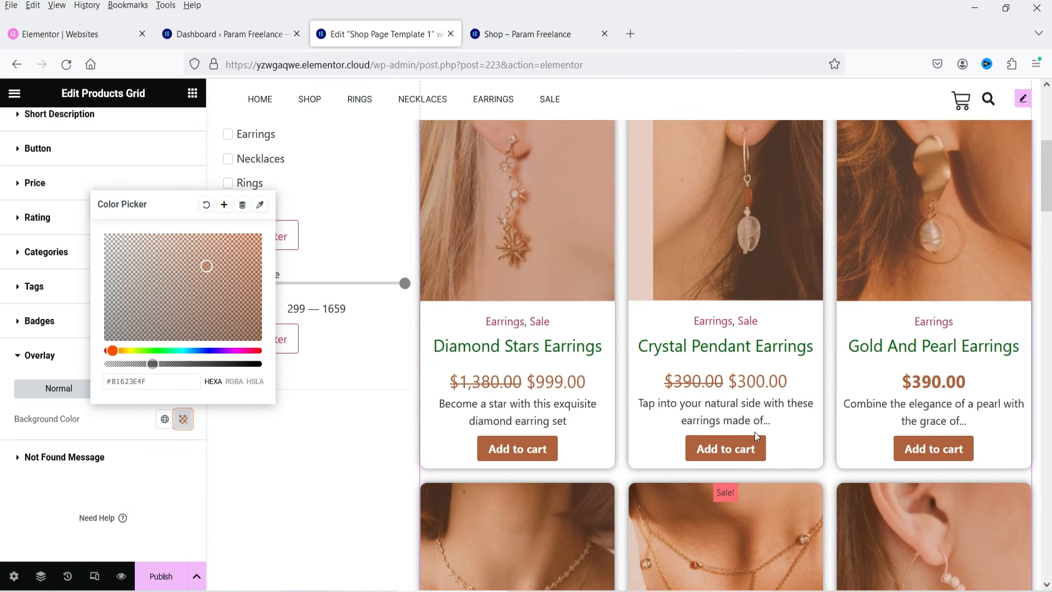
scroll(729, 329, up, 3)
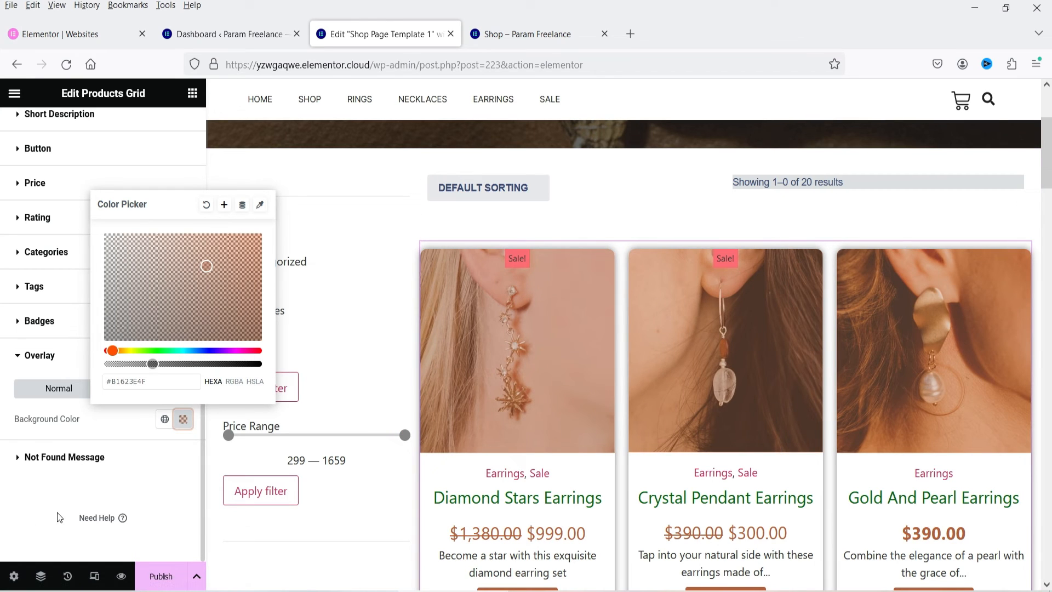
click(39, 508)
Step: Look over the Not Found Message styling options and the Advanced layout settings of the Products Grid
click(54, 466)
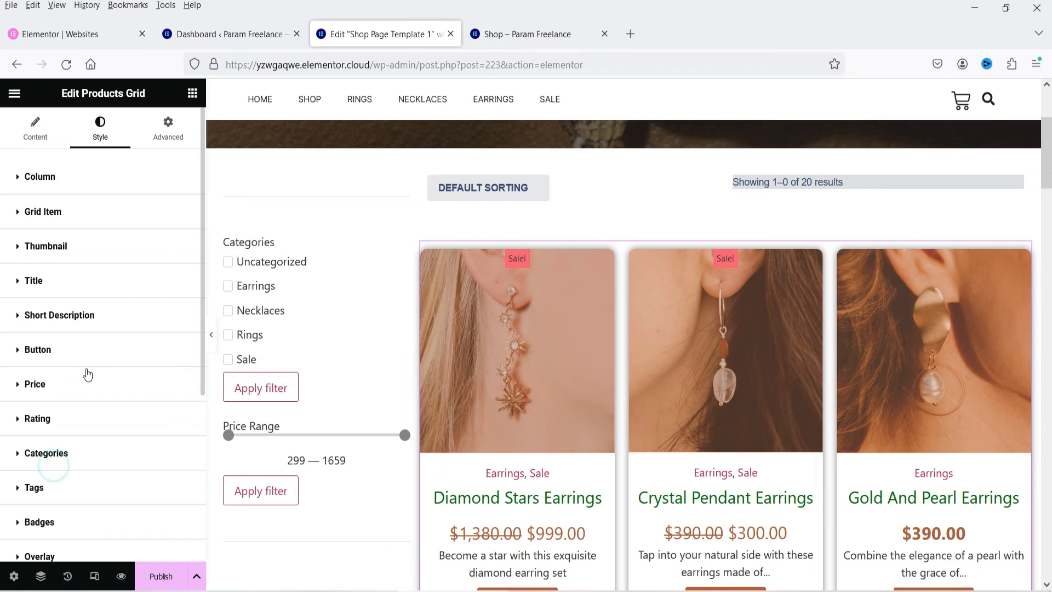
scroll(87, 375, down, 3)
scroll(78, 466, down, 2)
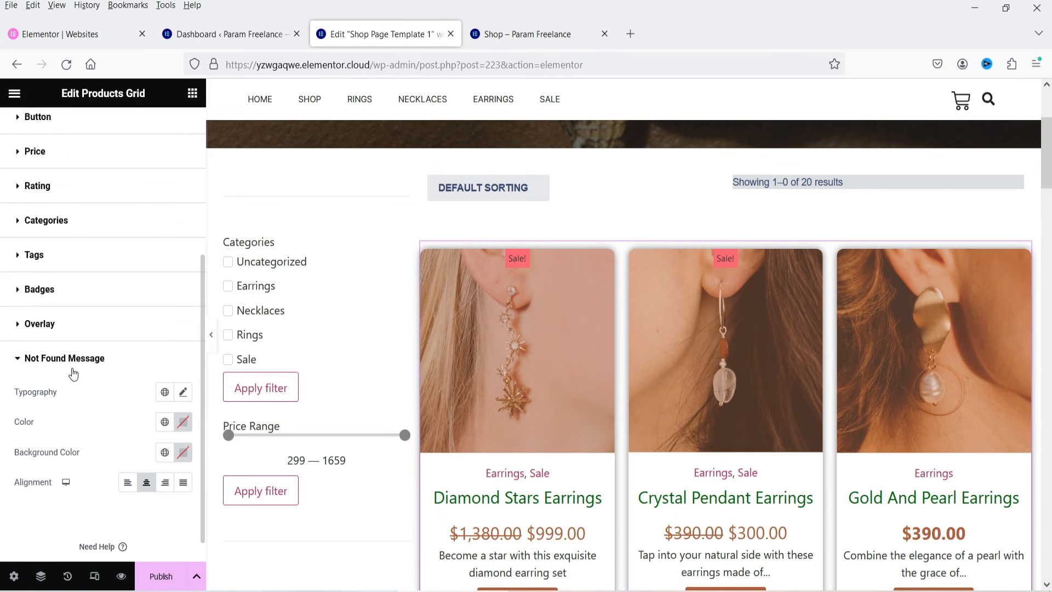
click(77, 358)
click(168, 127)
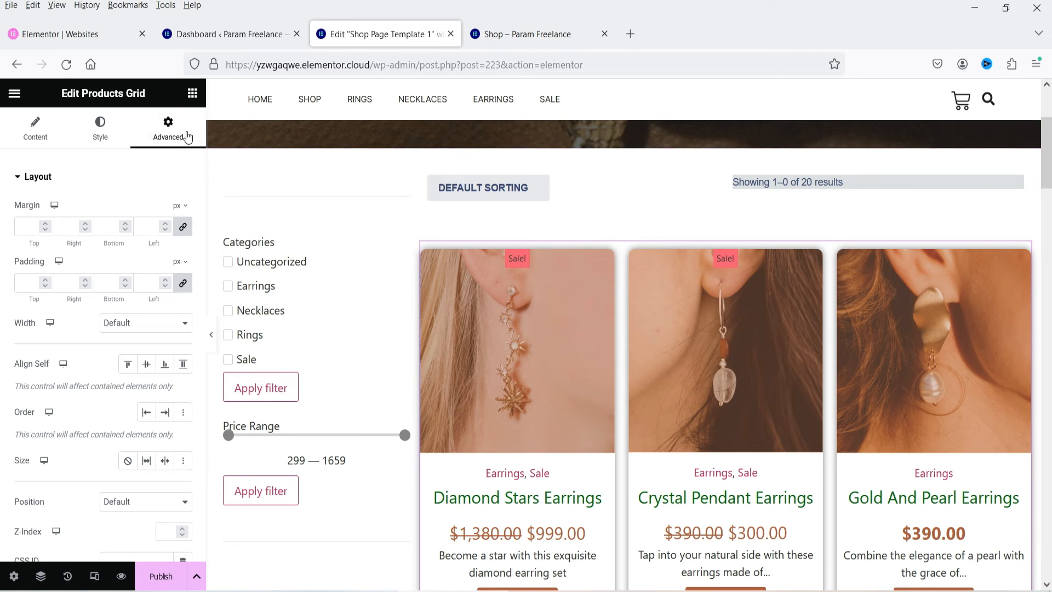
Step: Return to the widget list and review the styled products down to the pagination and back up to the shop banner
click(192, 93)
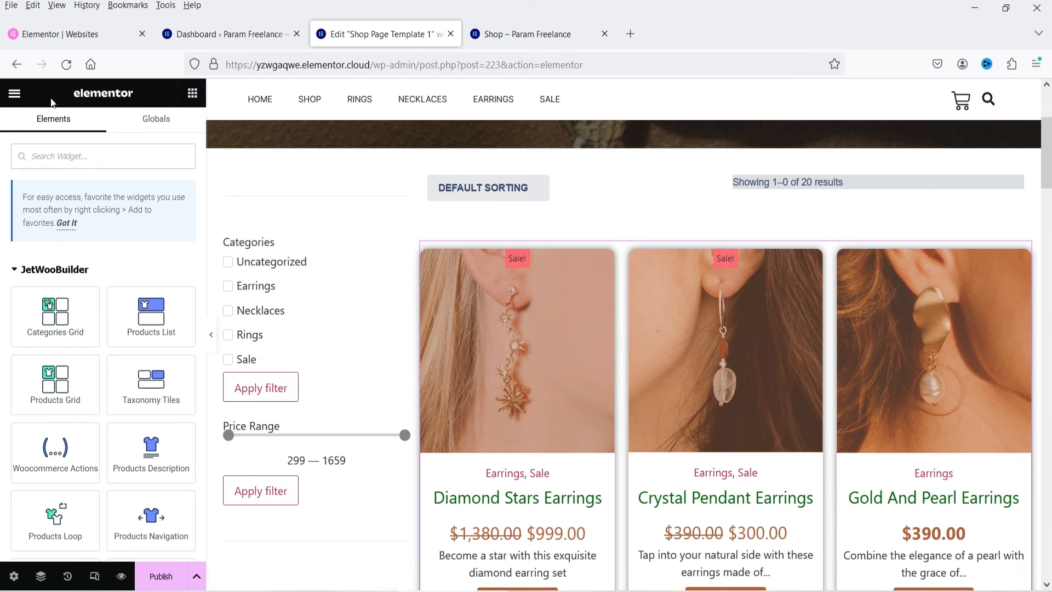
scroll(344, 306, down, 5)
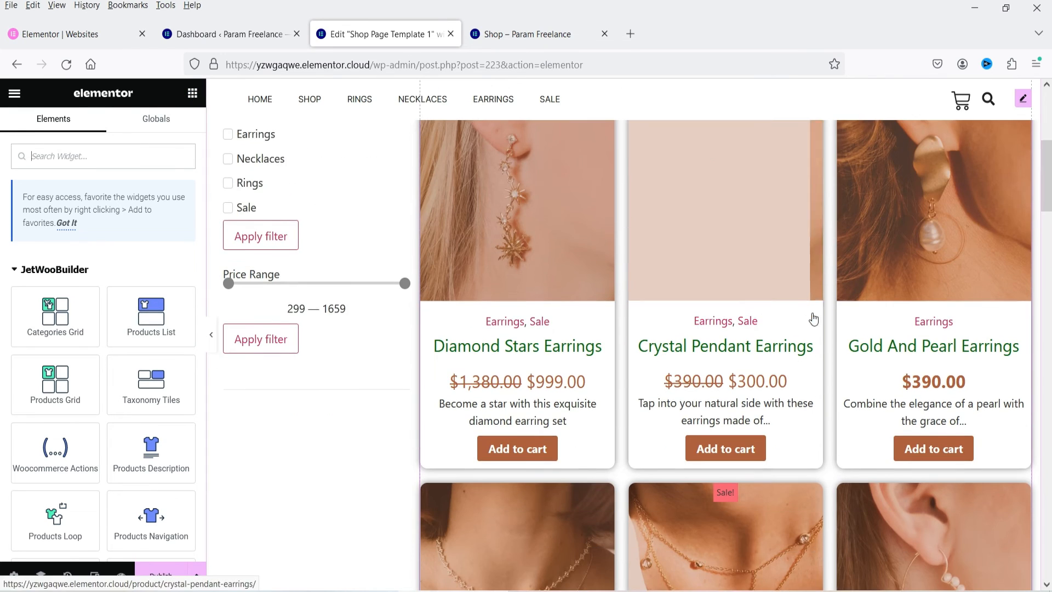
scroll(259, 432, down, 4)
scroll(801, 300, down, 15)
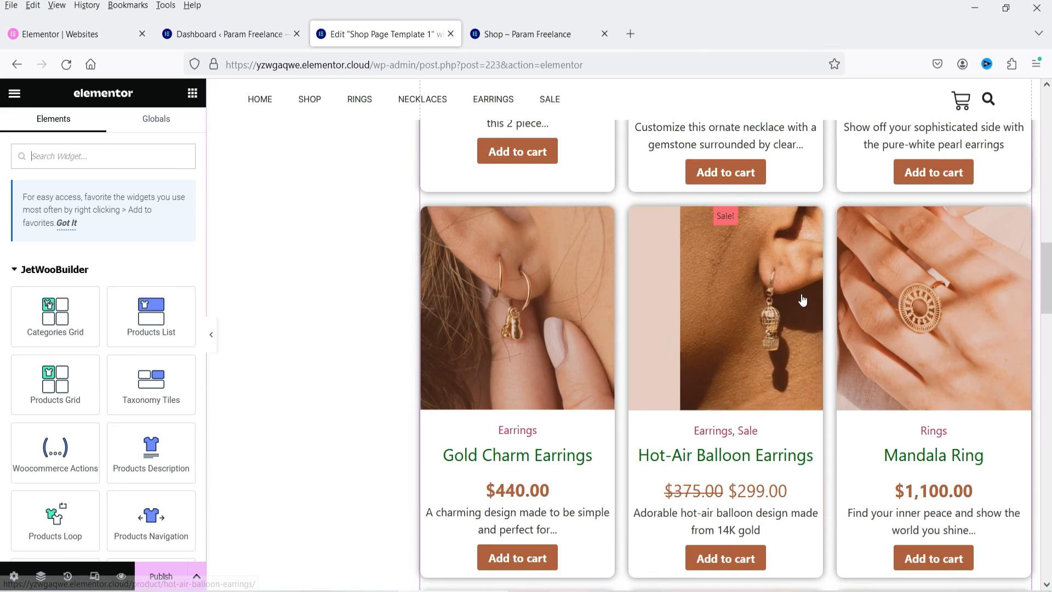
scroll(805, 315, down, 7)
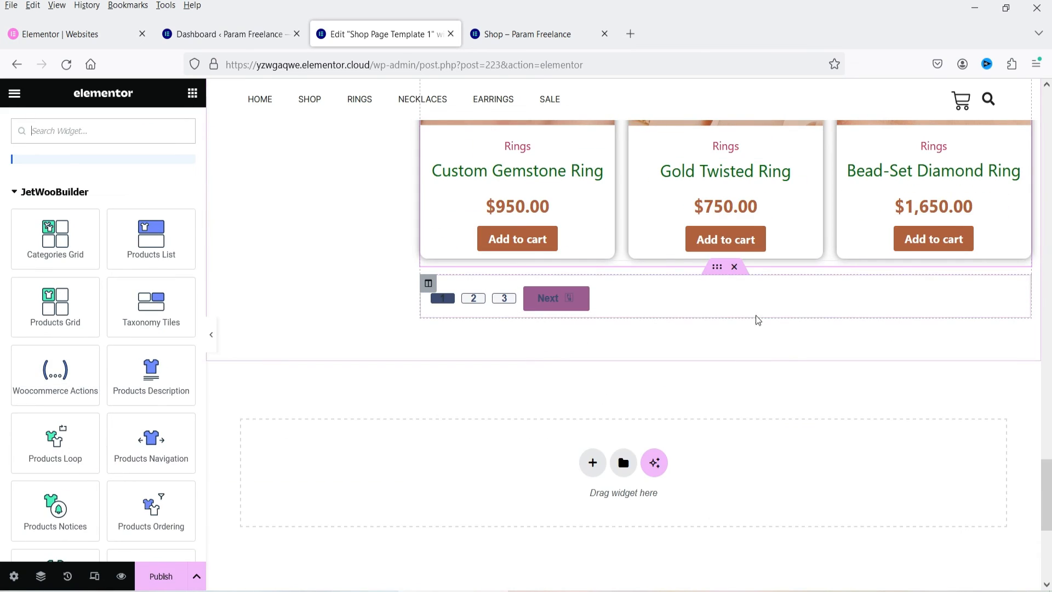
scroll(54, 504, down, 5)
scroll(971, 324, up, 6)
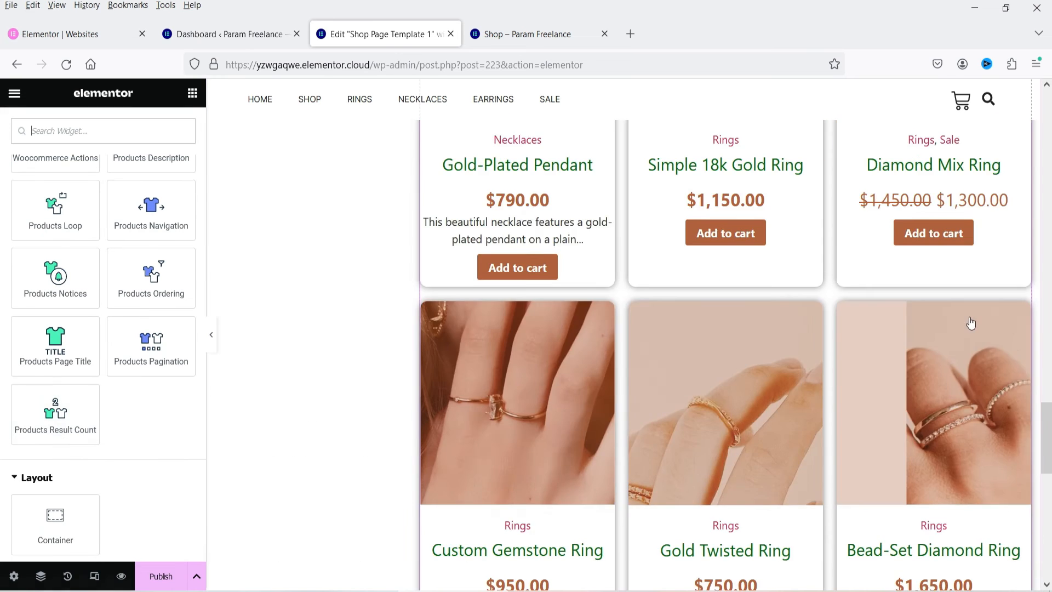
scroll(971, 323, up, 15)
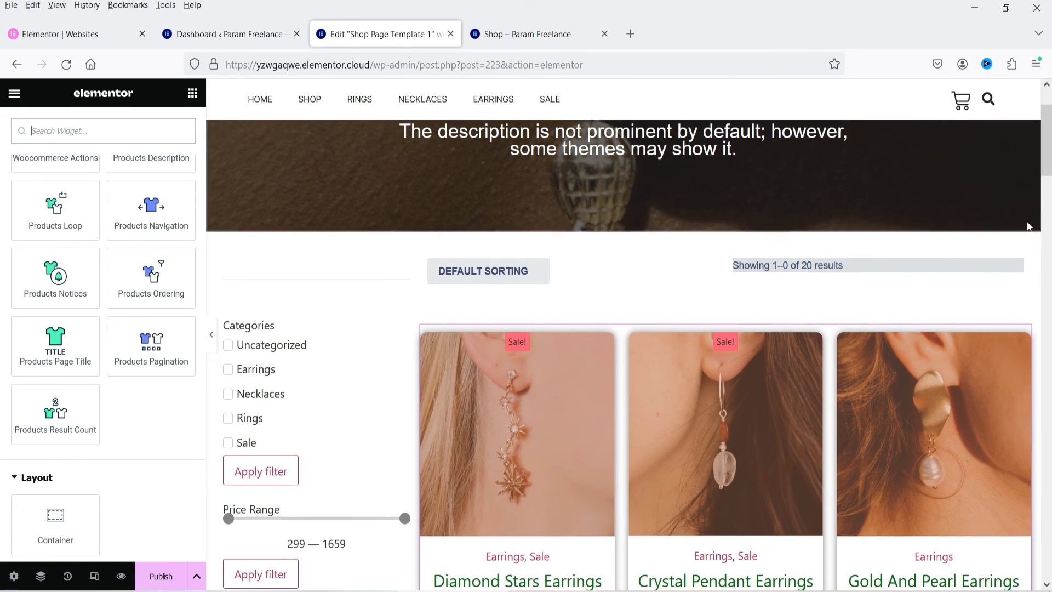
scroll(1028, 227, up, 2)
Step: Apply the global Primary color to the normal text of the Products Ordering dropdown and check its sorting options
click(889, 356)
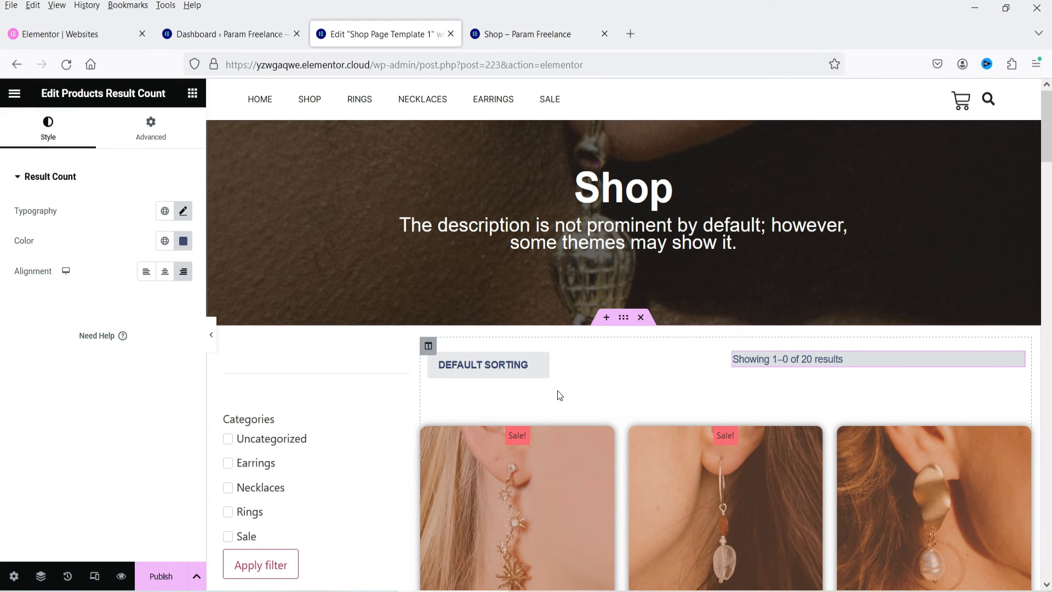
click(520, 370)
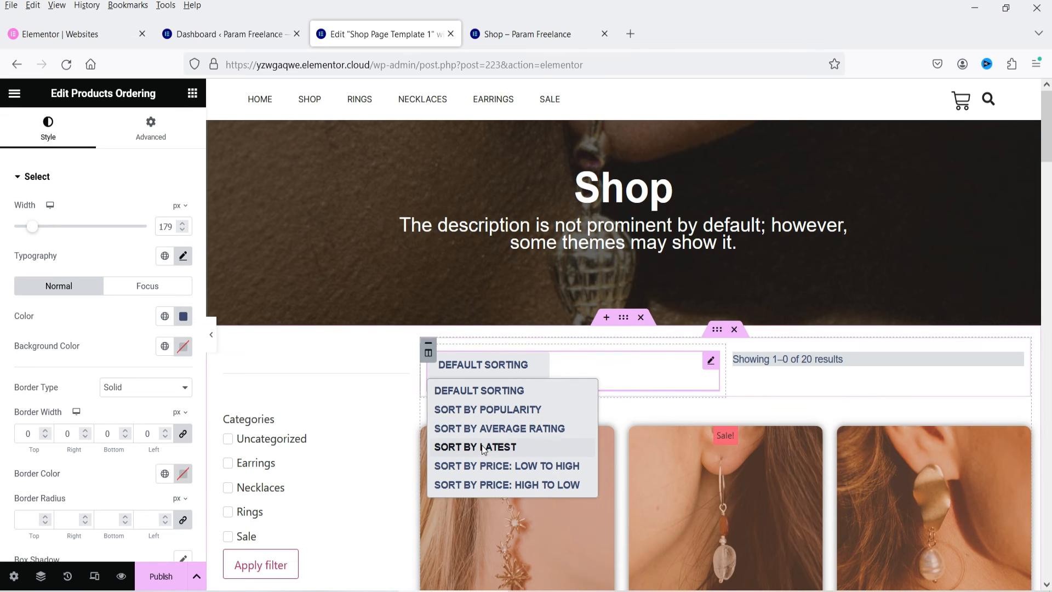
click(164, 317)
click(71, 380)
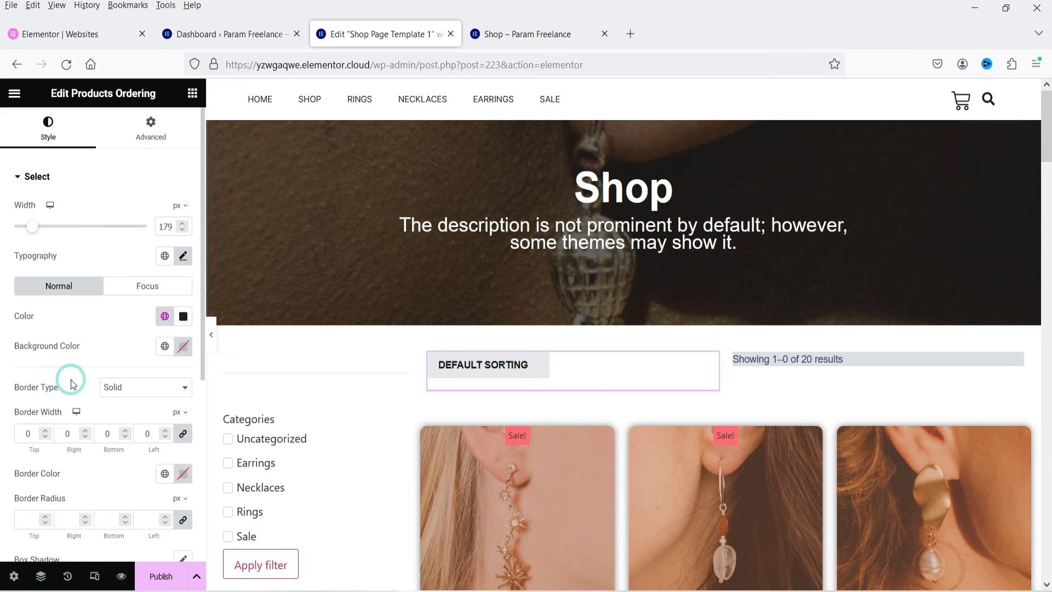
click(504, 370)
click(504, 370)
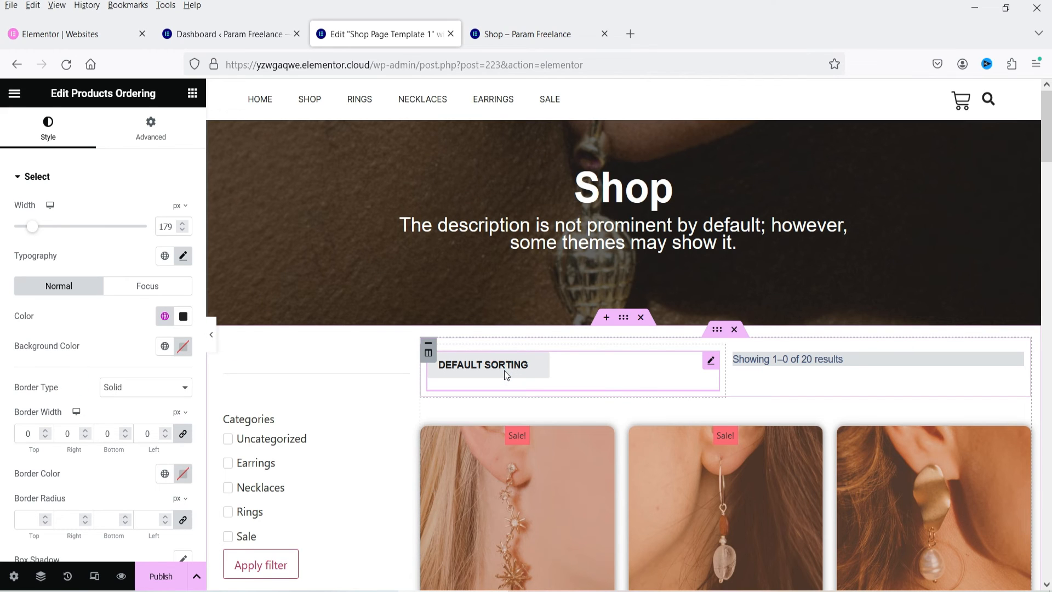
Step: Publish the shop page template and review the full page without the editing panel, down to the pagination
click(147, 584)
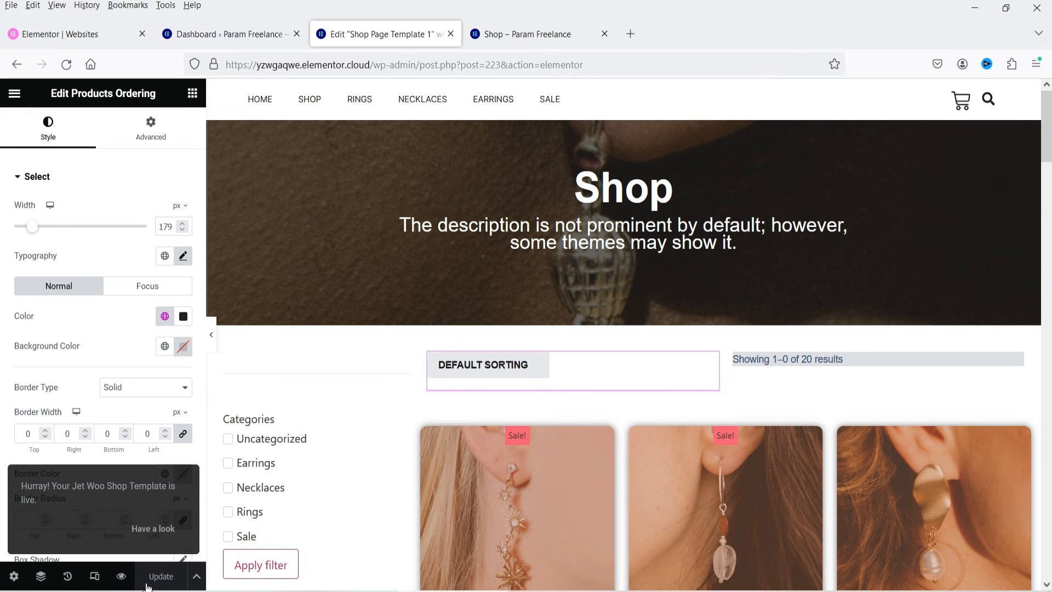
click(211, 335)
scroll(765, 375, down, 12)
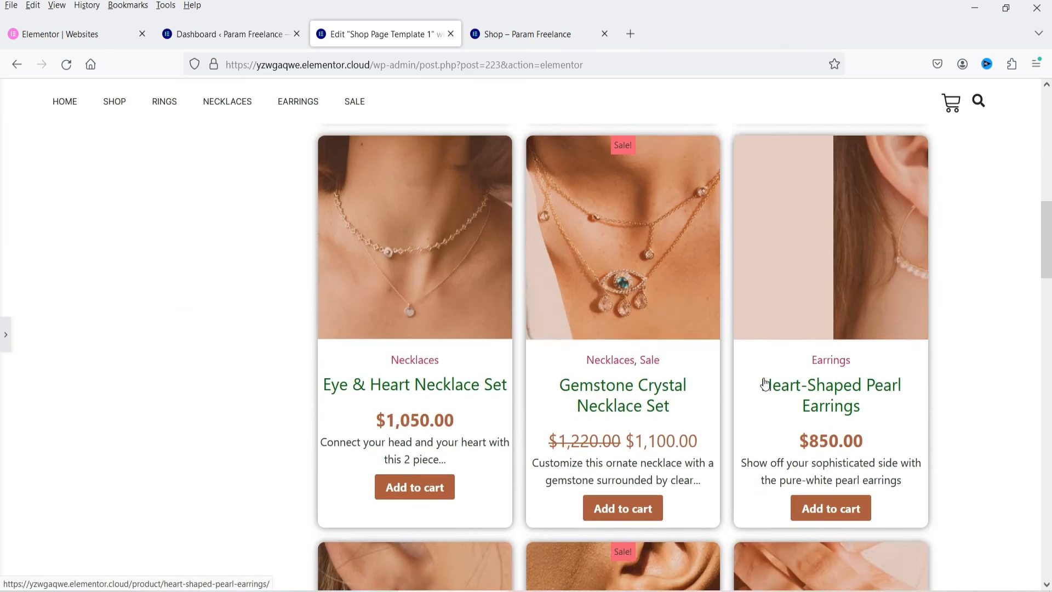
scroll(726, 371, down, 15)
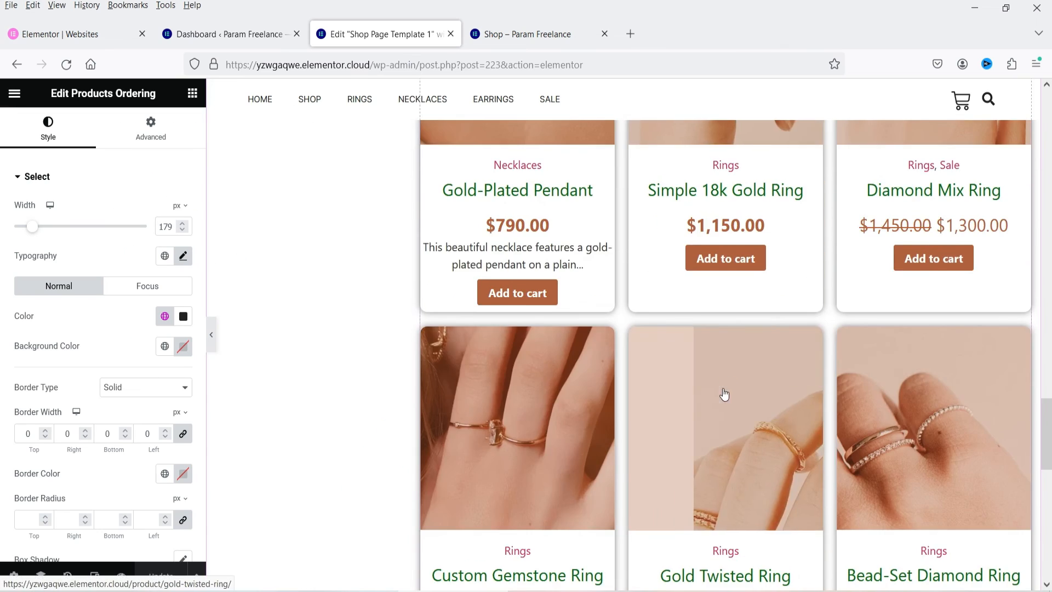
scroll(725, 394, down, 10)
scroll(713, 390, up, 4)
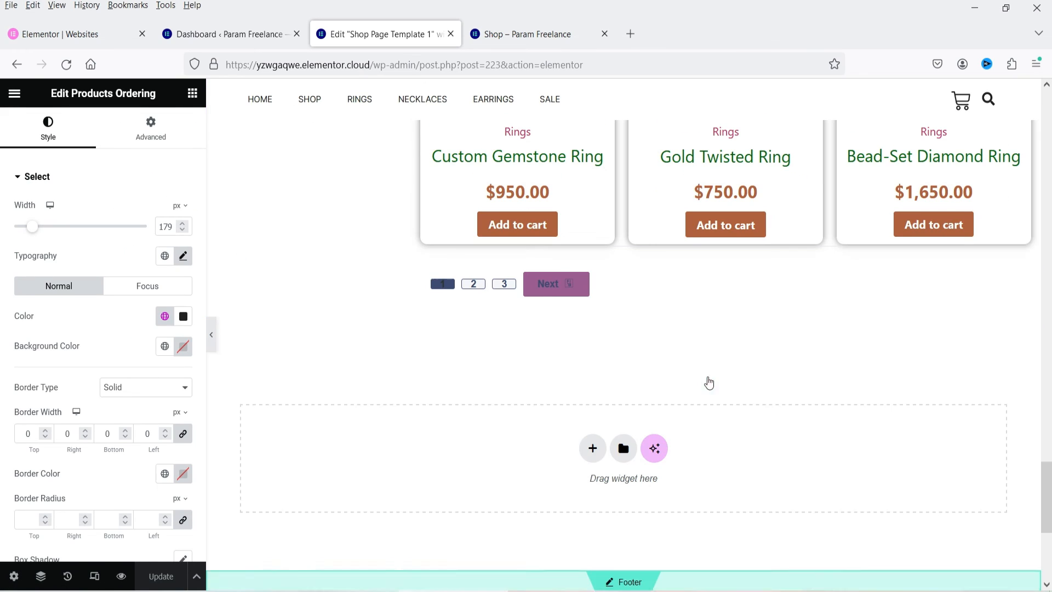
click(592, 449)
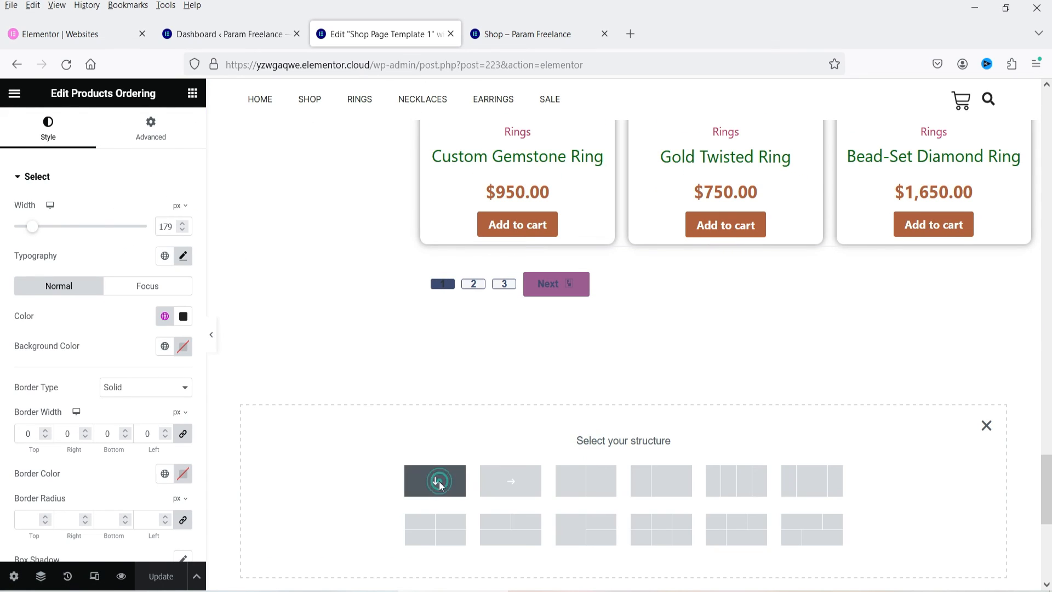
click(439, 481)
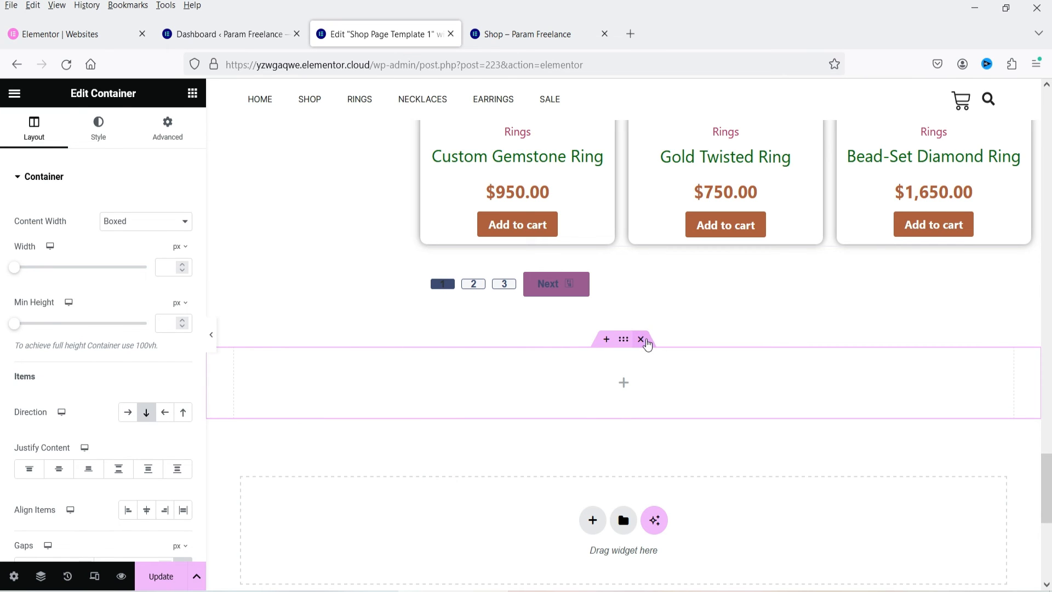
click(645, 340)
Step: Update the template and reload the live Shop page to check its current layout
click(158, 575)
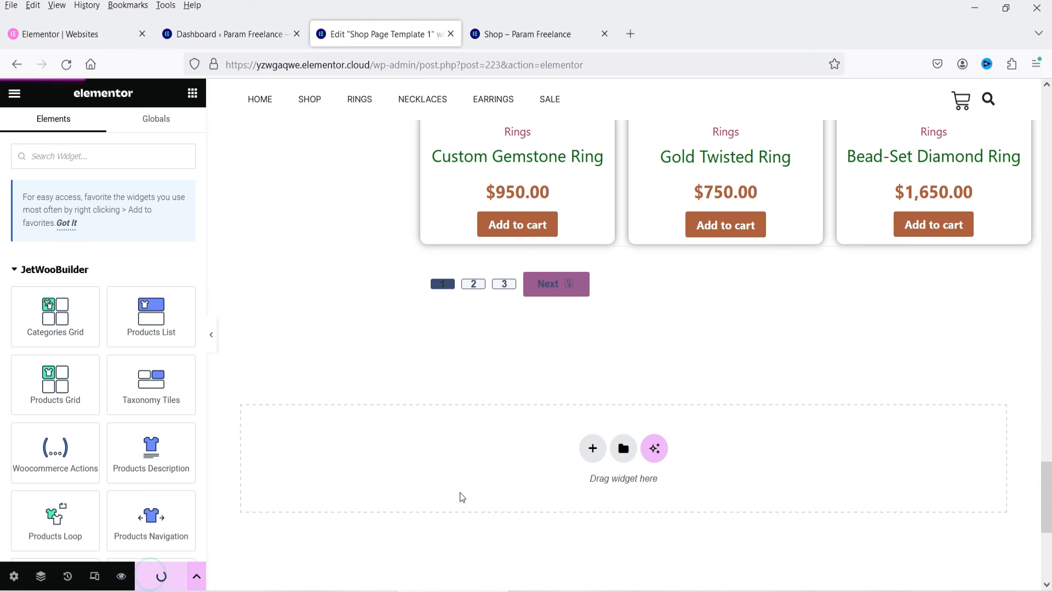
click(501, 38)
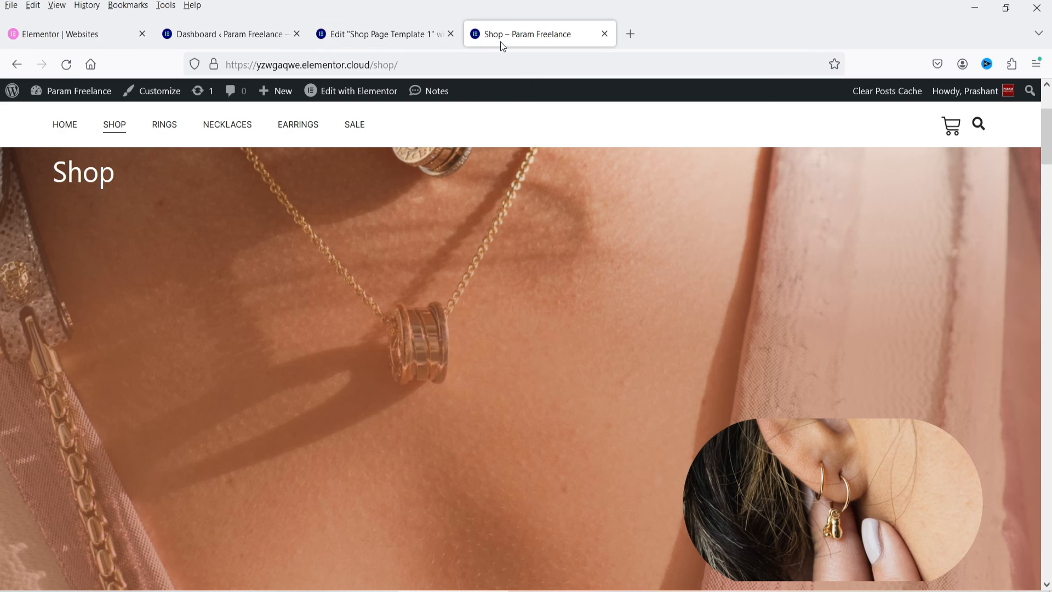
click(70, 66)
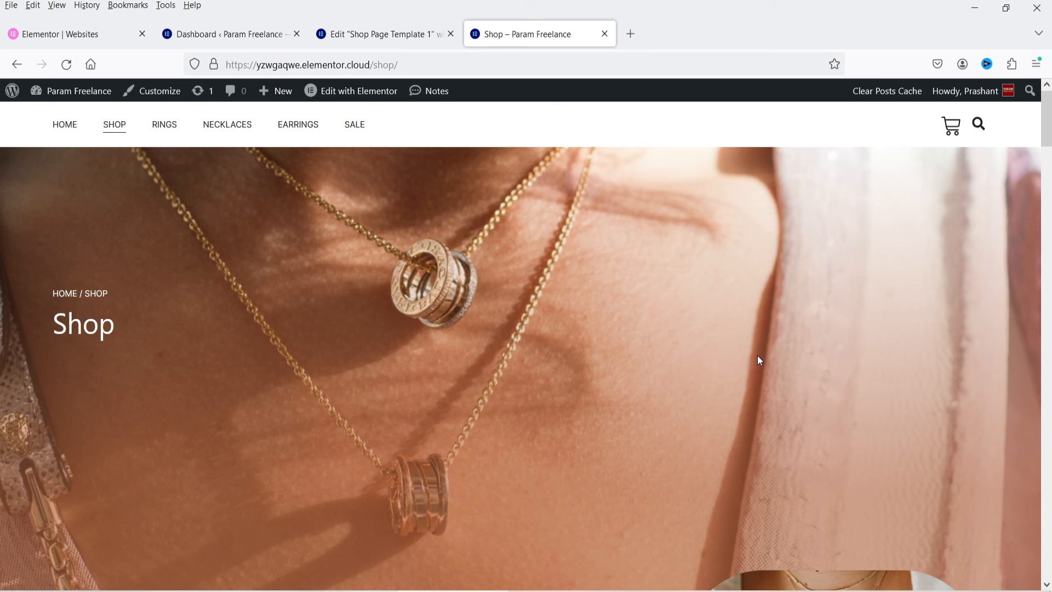
Step: Switch to the WordPress dashboard and open the JetWooBuilder section of the WooCommerce settings
click(214, 34)
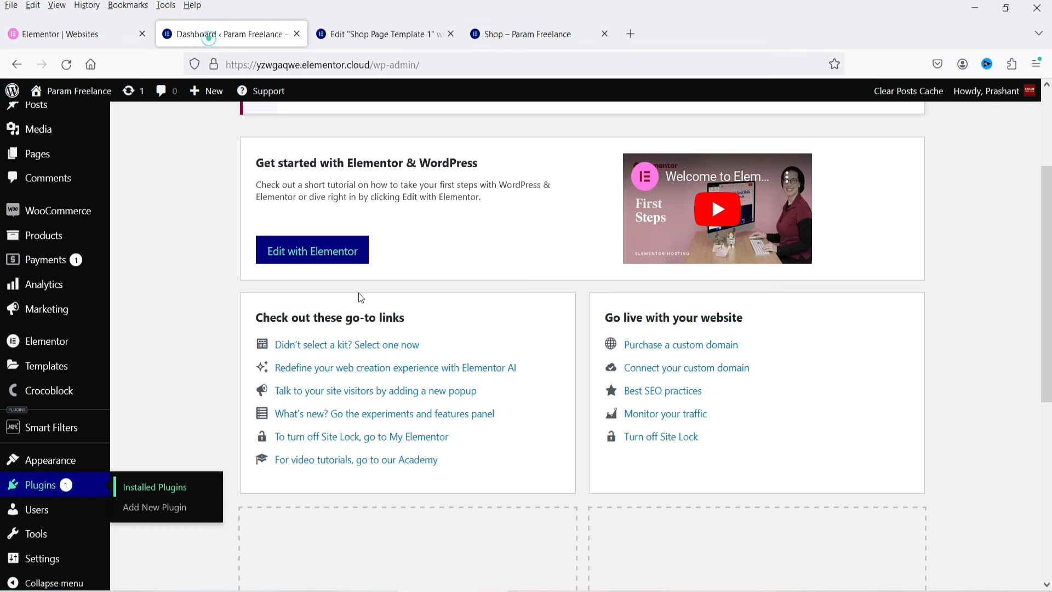
scroll(83, 383, down, 2)
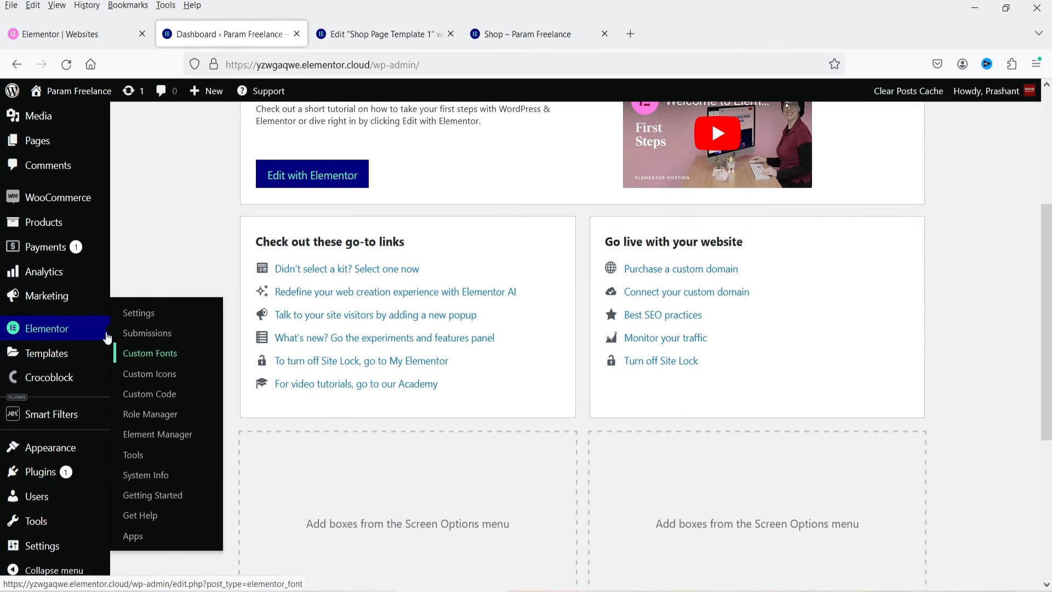
click(138, 281)
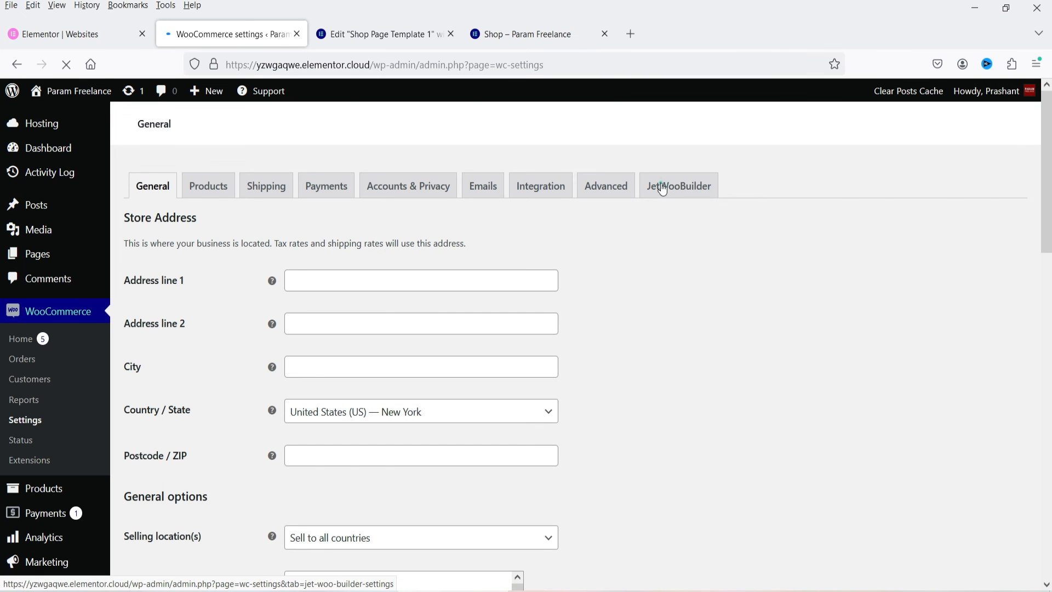
click(679, 186)
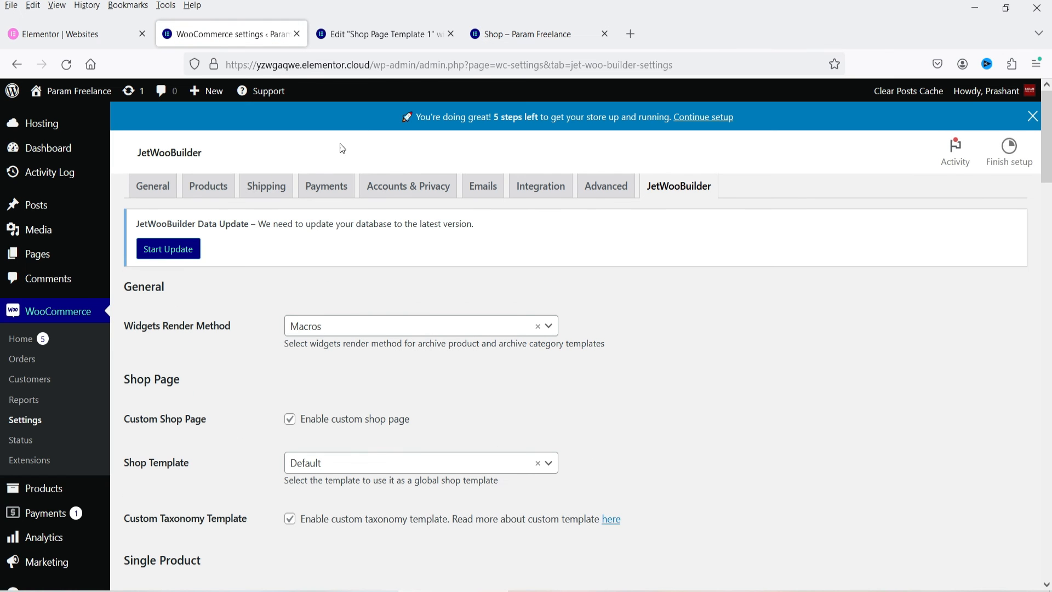
Step: Assign Shop Page Template 1 as the global shop template and save the settings
scroll(241, 211, down, 4)
scroll(203, 265, up, 1)
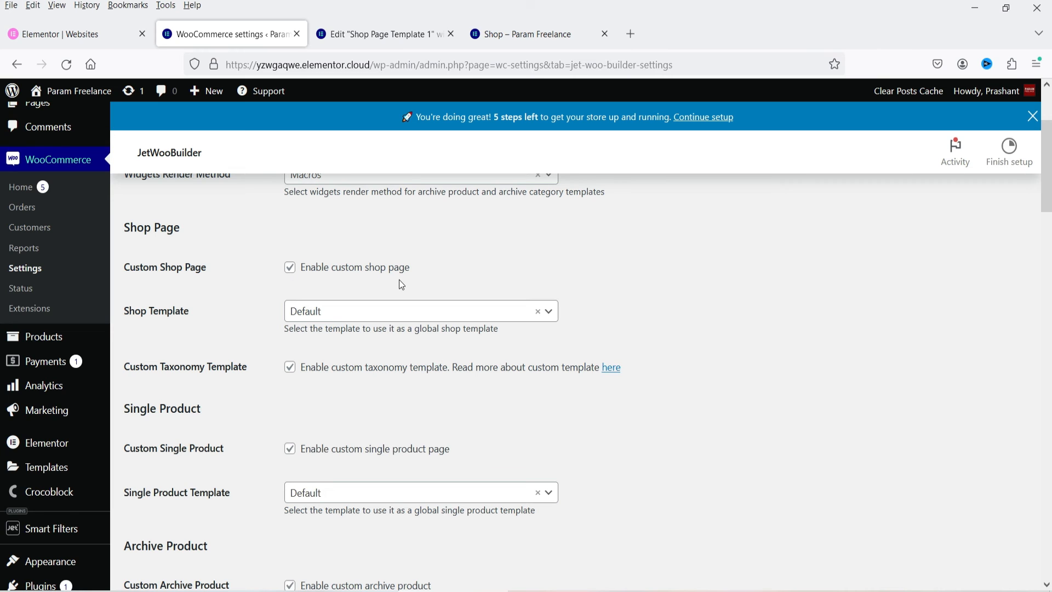
click(344, 320)
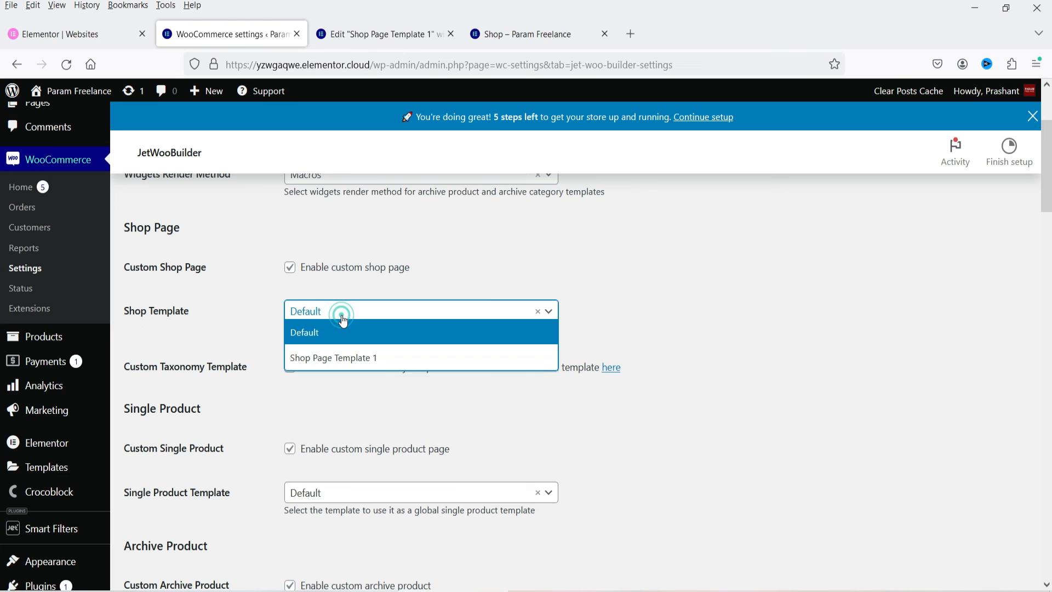
click(401, 366)
click(786, 288)
scroll(706, 362, down, 15)
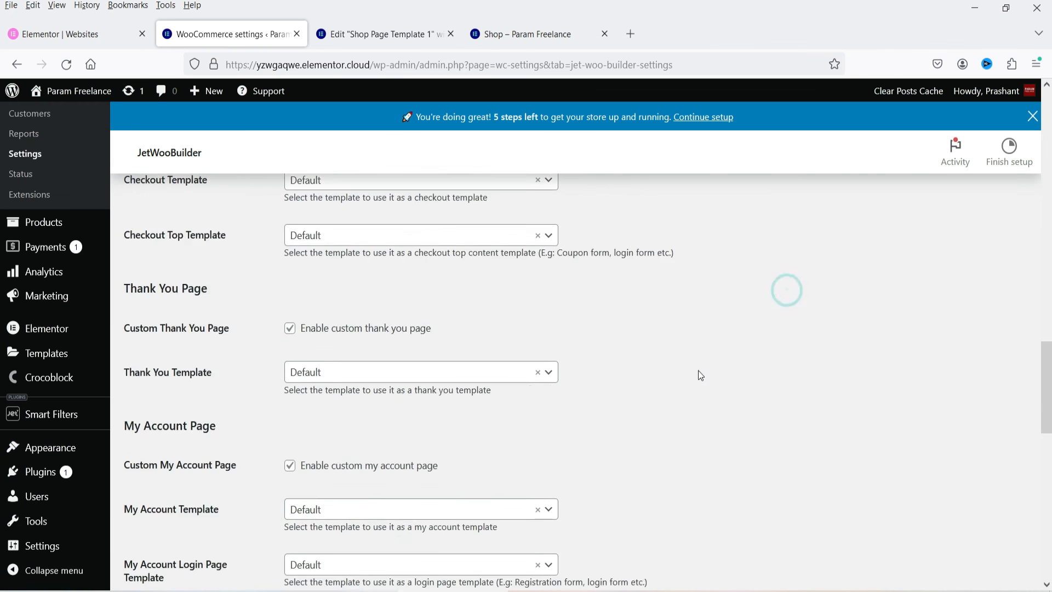
scroll(701, 375, down, 10)
click(176, 519)
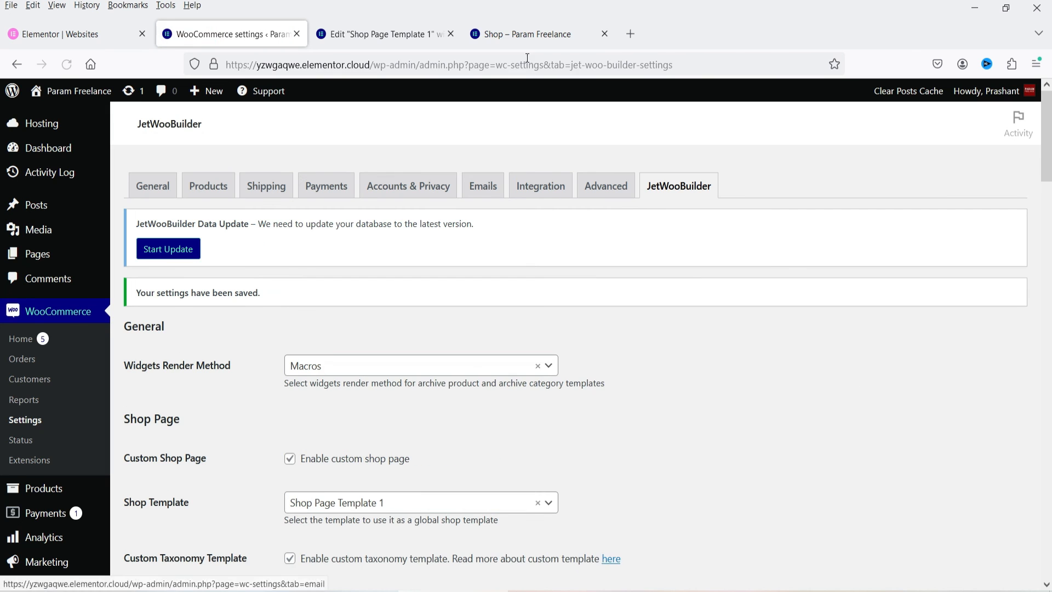
Step: Reload the live Shop page and review the custom layout from the banner and filters down to the pagination
click(525, 35)
click(67, 64)
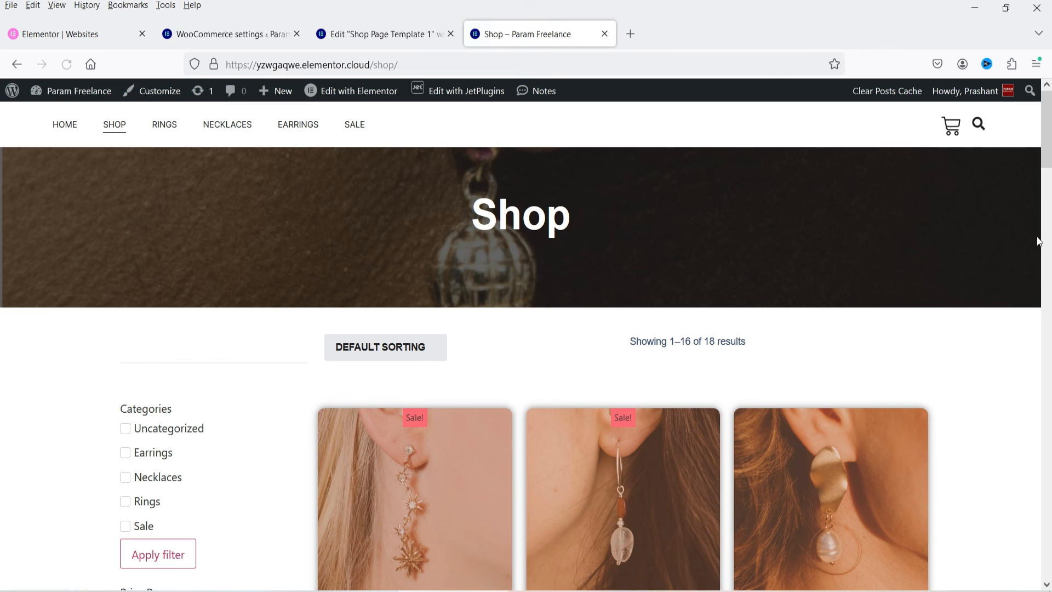
scroll(964, 243, down, 4)
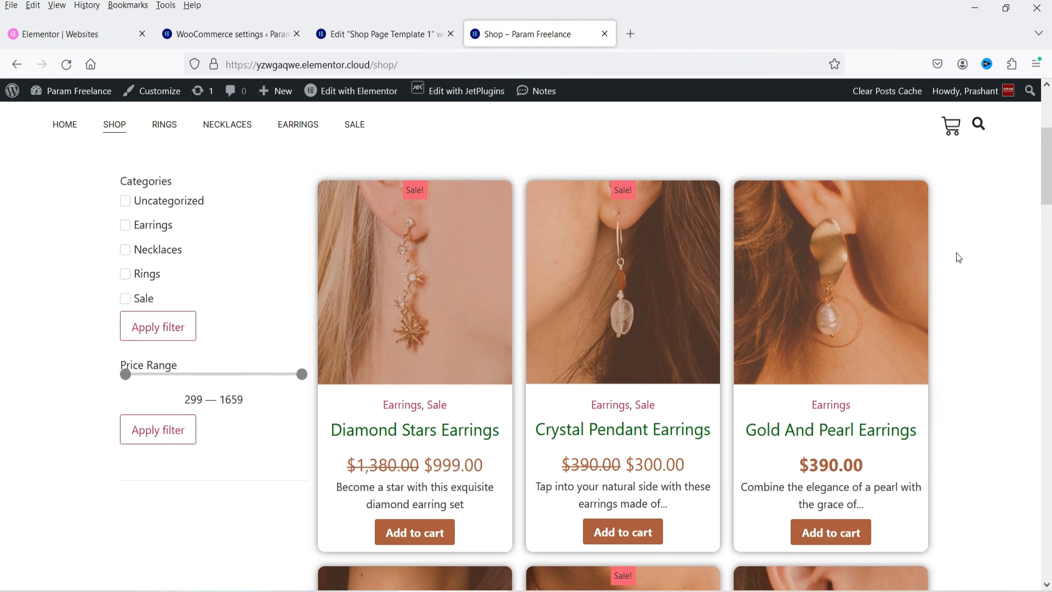
scroll(958, 258, up, 4)
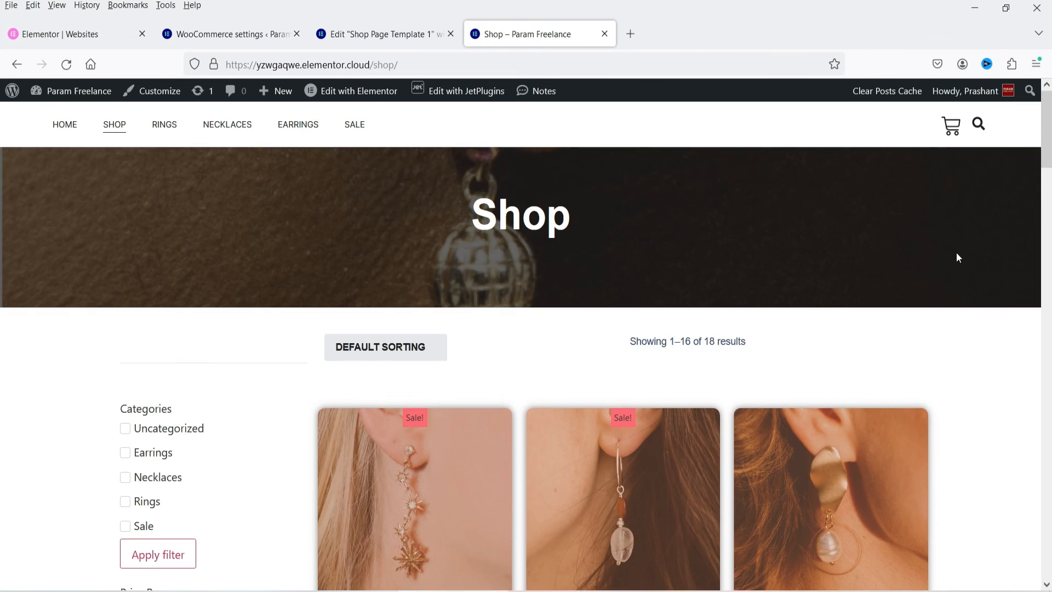
scroll(958, 257, down, 18)
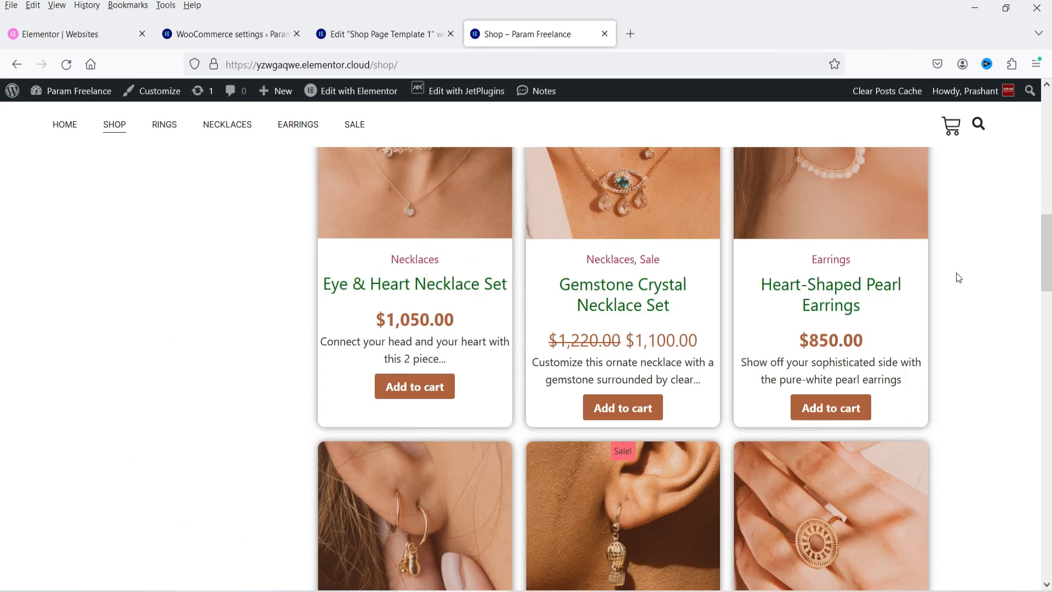
scroll(959, 280, down, 5)
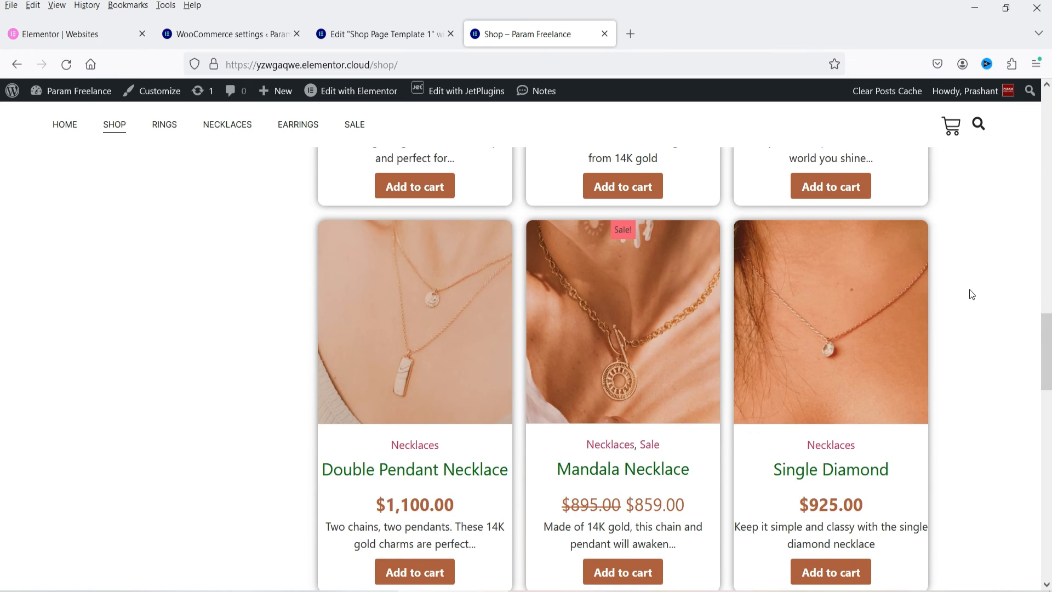
scroll(971, 291, down, 5)
scroll(972, 297, down, 5)
scroll(980, 308, down, 4)
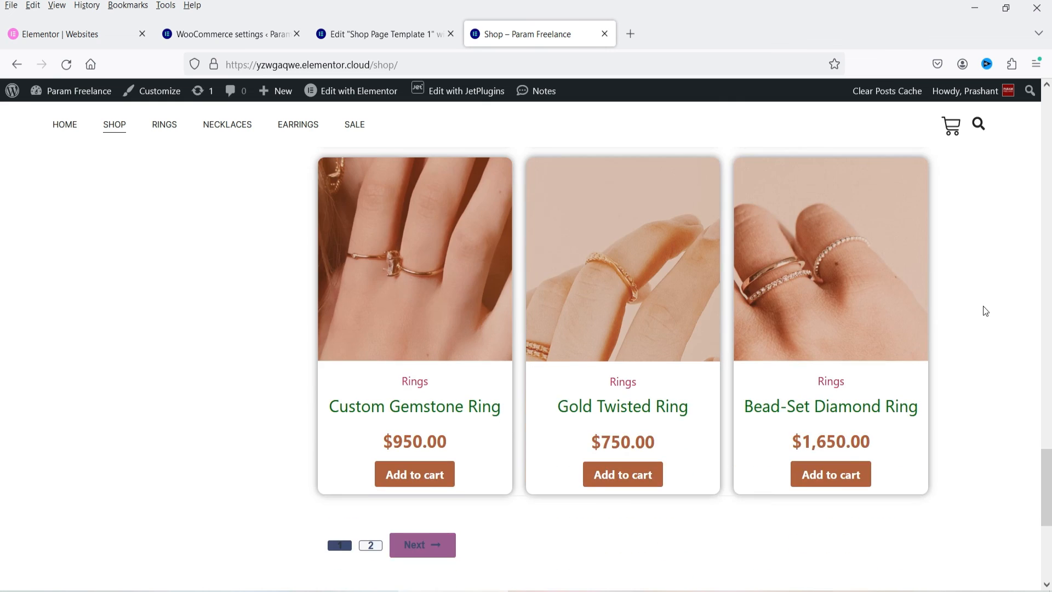
Step: Look over the sorting controls and filters again and open the Diamond Stars Earrings product page
scroll(982, 307, up, 6)
scroll(985, 308, up, 15)
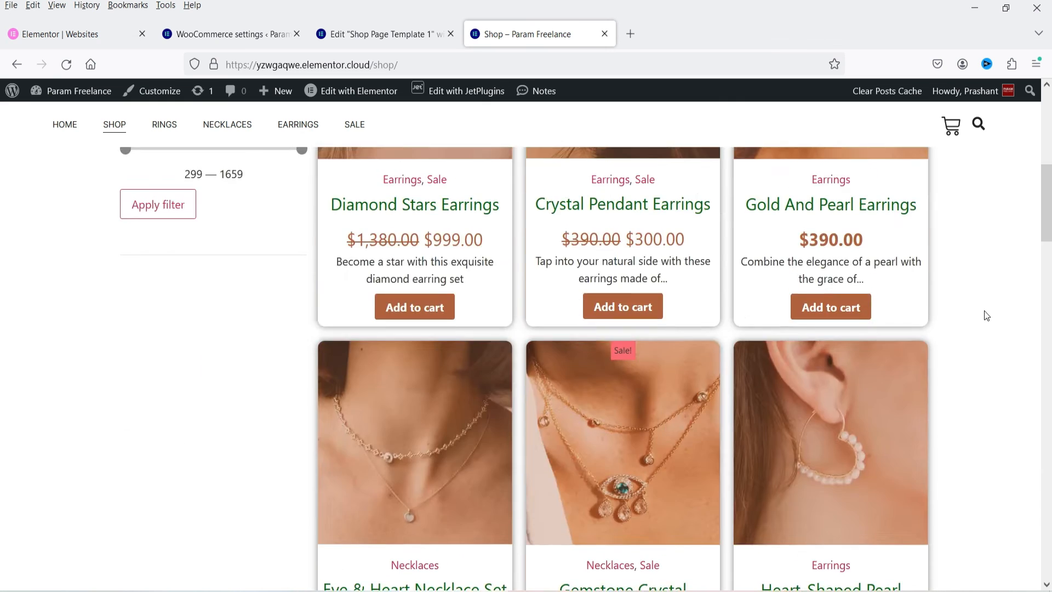
scroll(987, 315, down, 1)
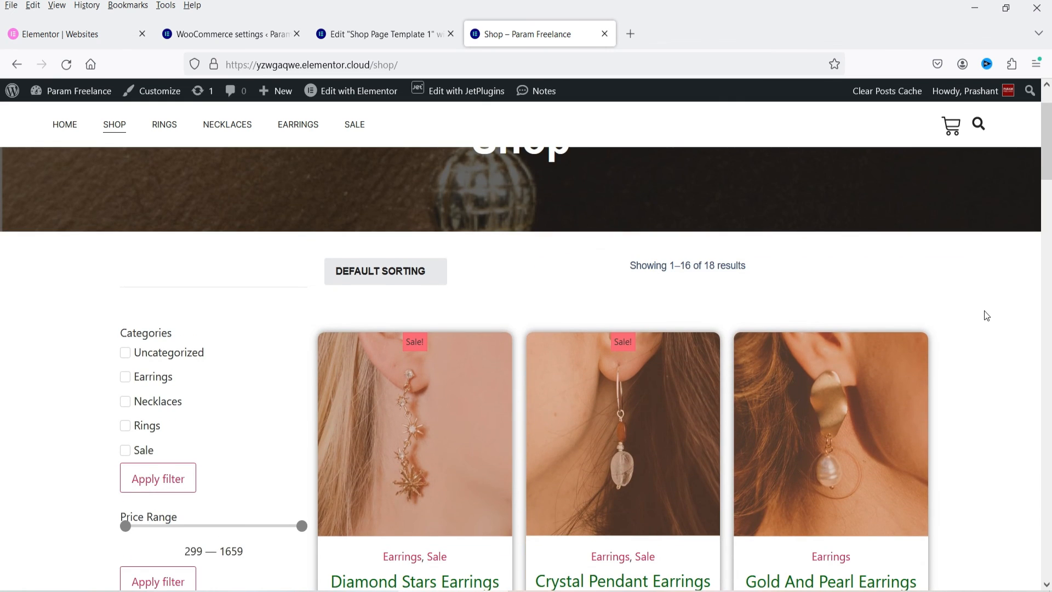
scroll(985, 316, down, 3)
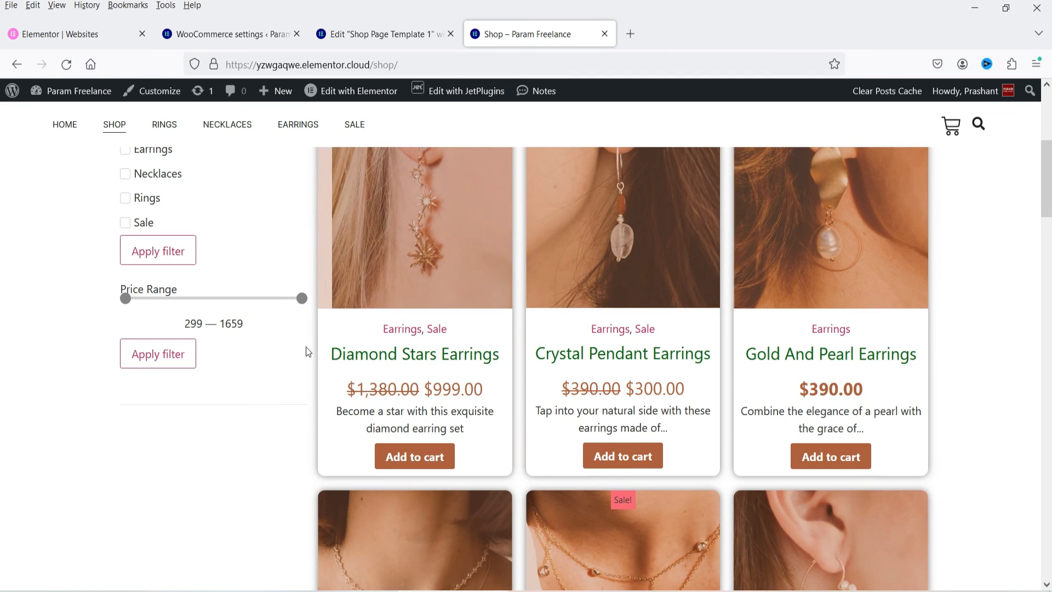
click(388, 357)
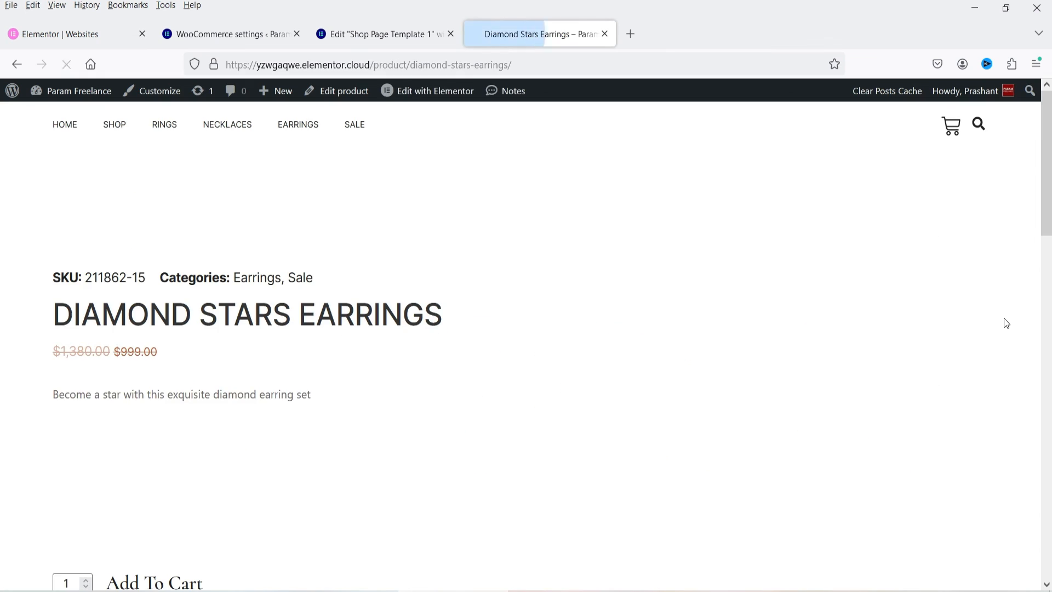